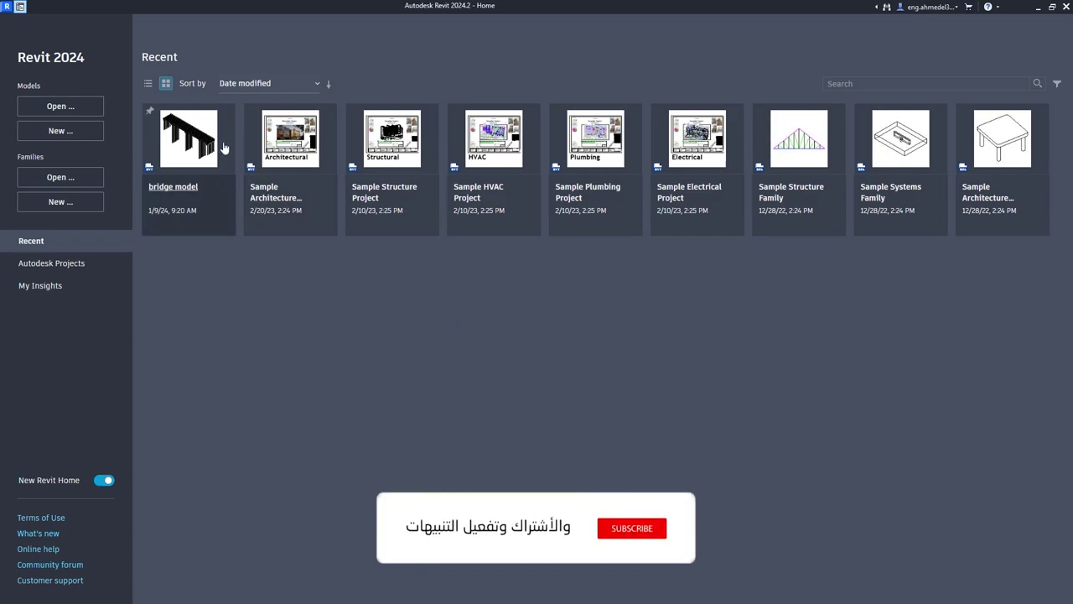
Open the 'bridge model' project from the Recent list on the Home page
left_click(189, 139)
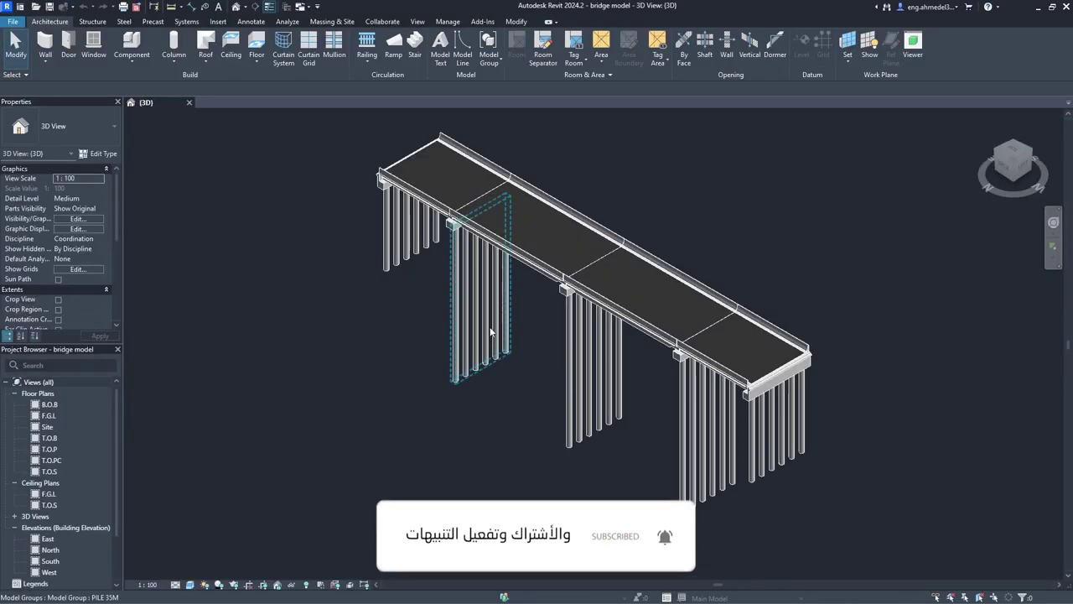
Create a new Material Takeoff for the Structural Foundations category
scroll(441, 378, "up", 2)
scroll(437, 420, "up", 1)
scroll(471, 336, "down", 1)
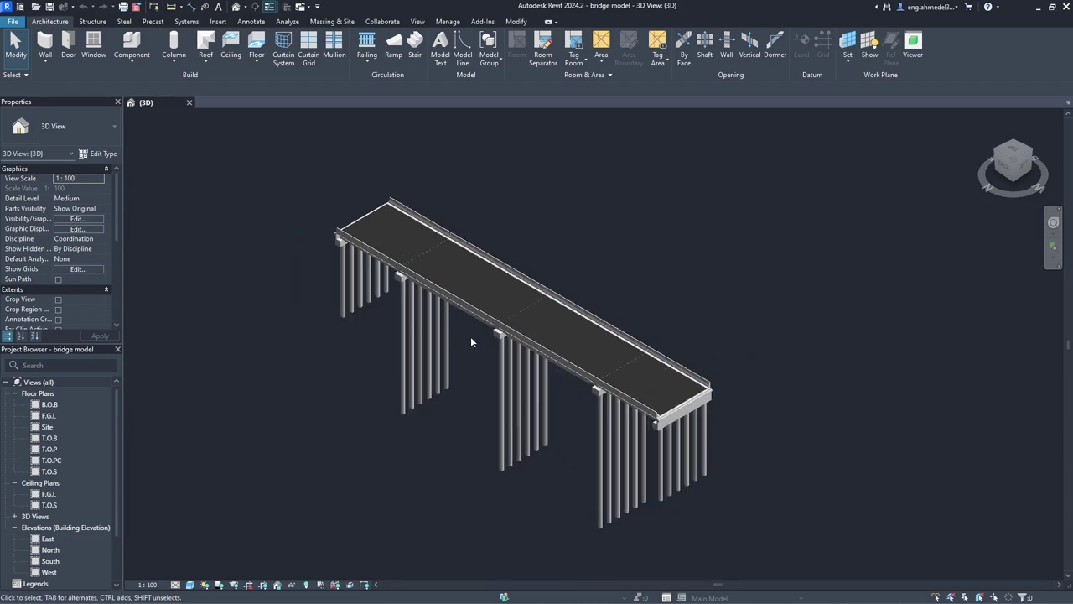
scroll(469, 354, "up", 1)
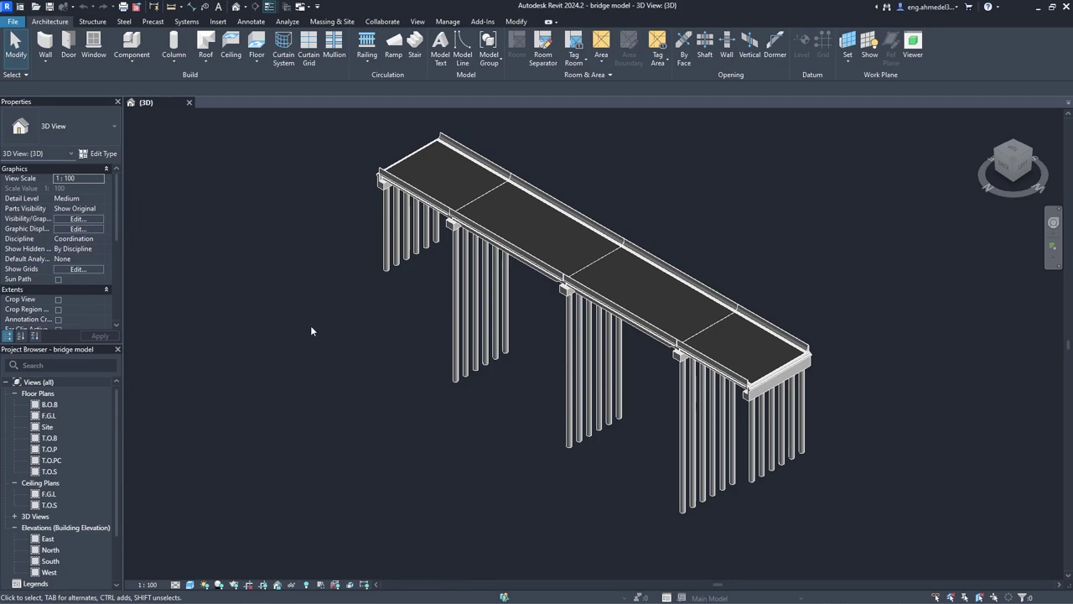
left_click(417, 21)
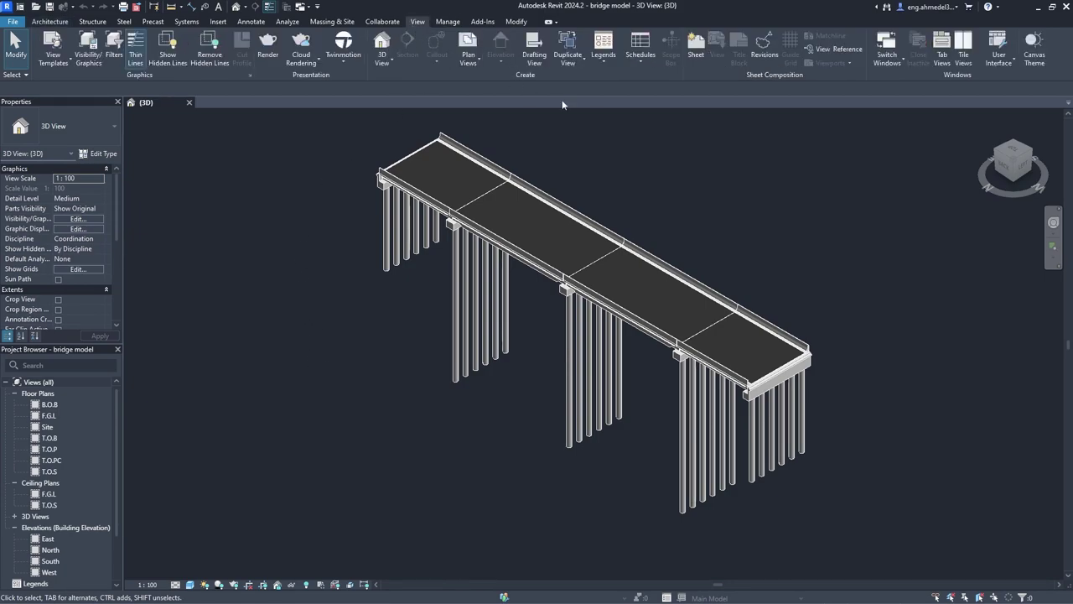
left_click(656, 60)
left_click(659, 130)
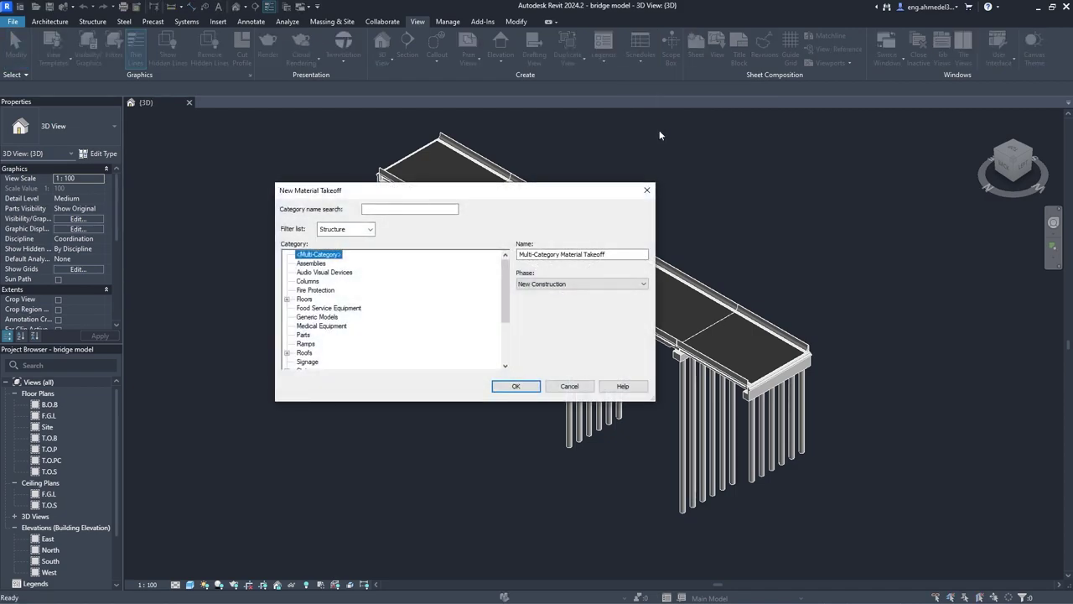
scroll(478, 300, "down", 1)
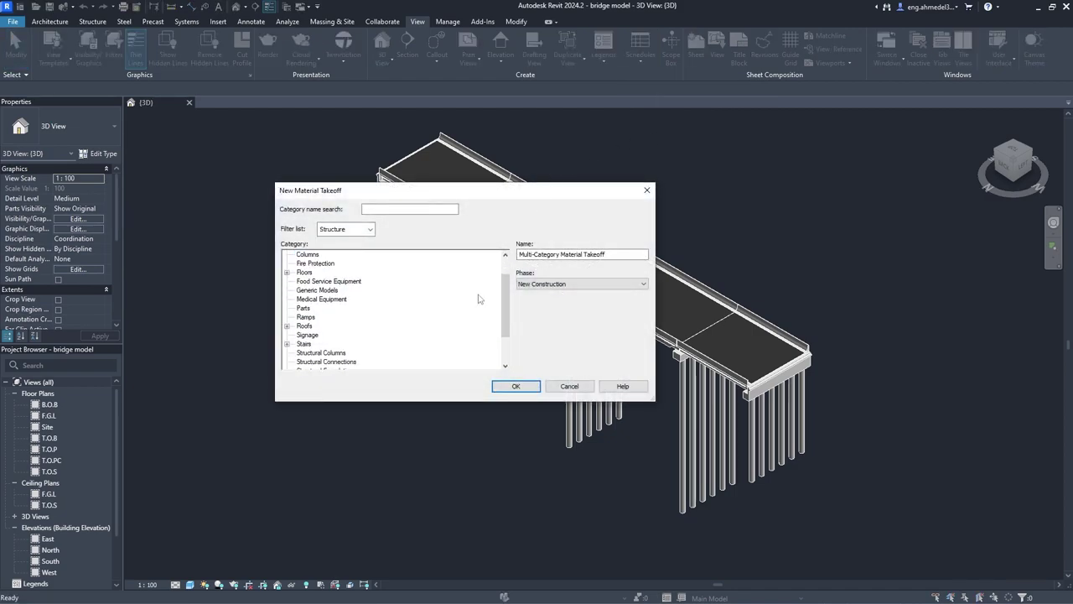
scroll(478, 300, "down", 1)
scroll(473, 299, "down", 1)
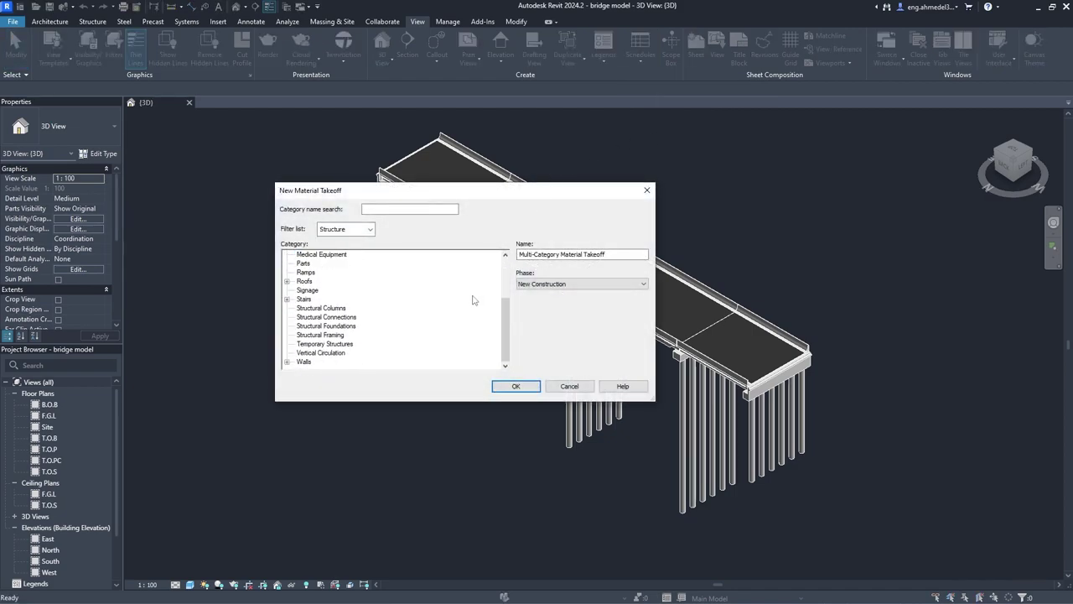
left_click(331, 326)
left_click(514, 386)
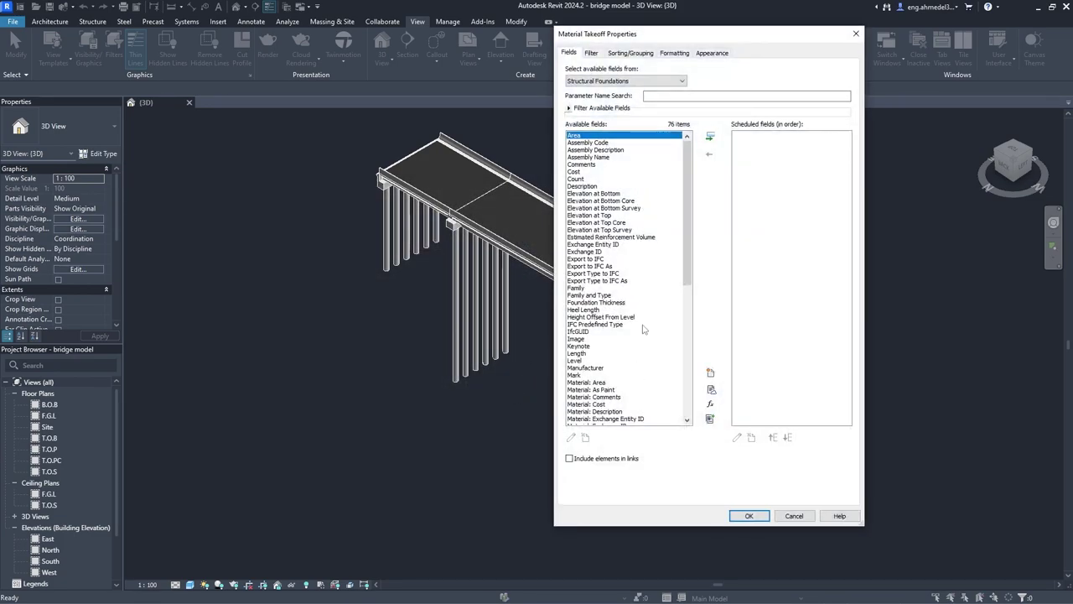
Enlarge the Material Takeoff Properties dialog
scroll(645, 327, "down", 3)
scroll(644, 327, "down", 4)
left_click_drag(689, 255, 692, 148)
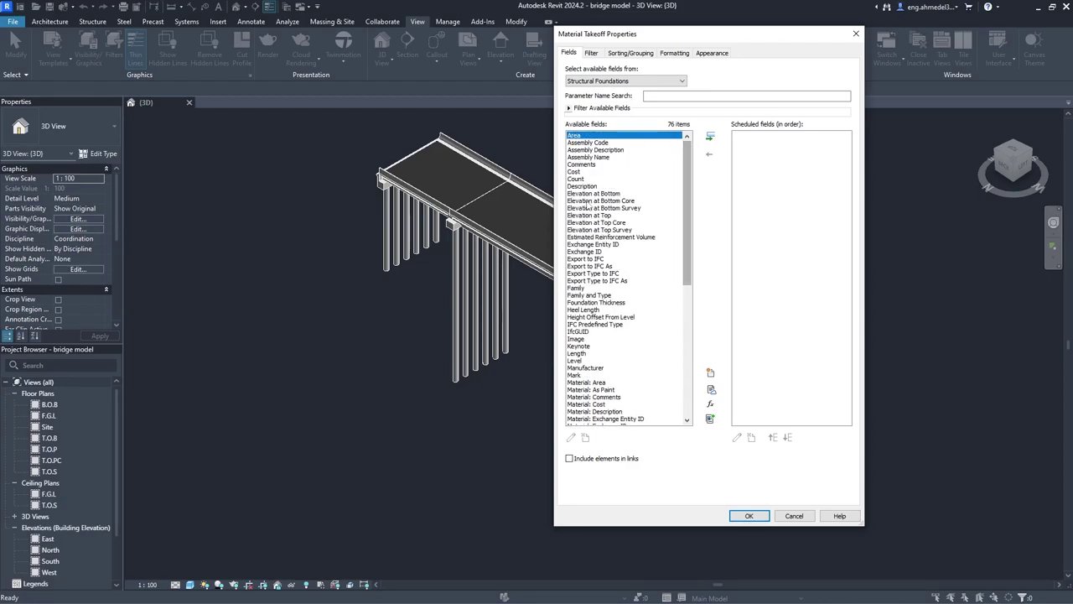
left_click_drag(554, 206, 405, 211)
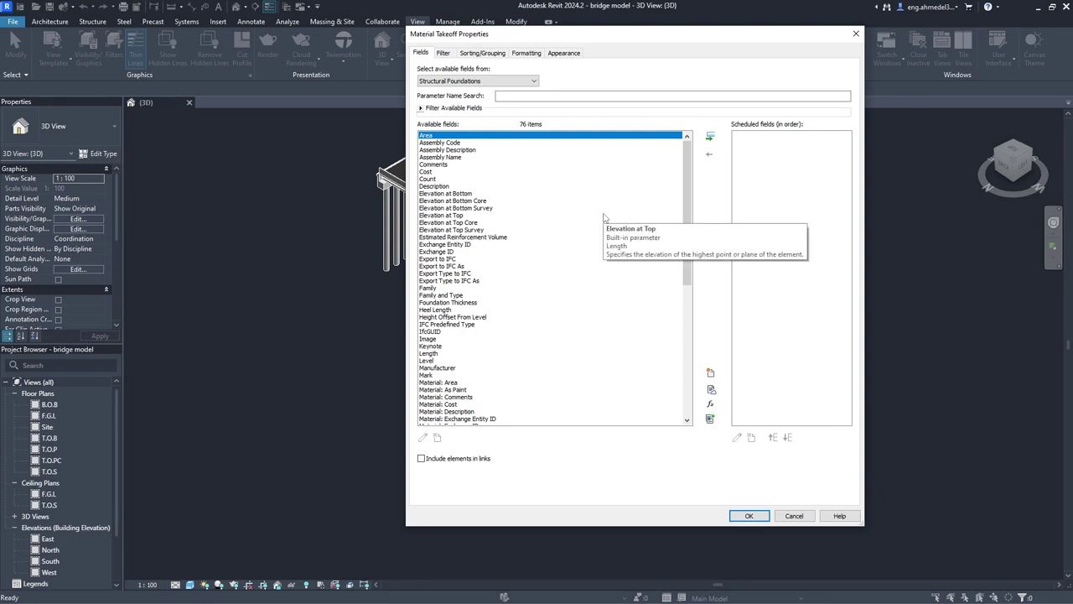
Add Count to the scheduled fields, removing the mistakenly added Cost field
scroll(604, 216, "down", 4)
scroll(595, 205, "down", 4)
scroll(586, 194, "down", 4)
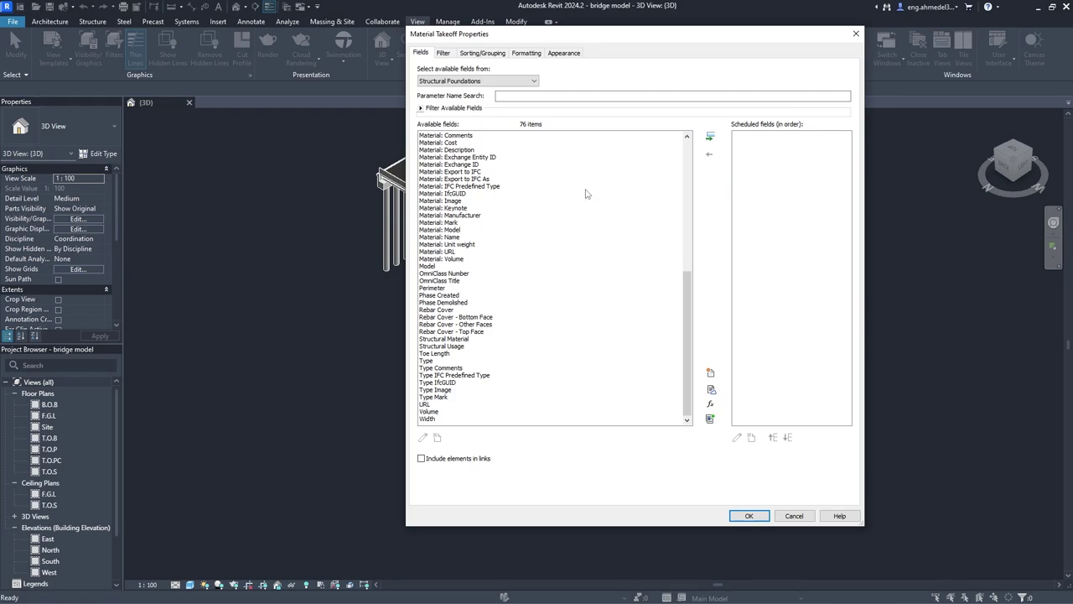
scroll(585, 193, "up", 2)
scroll(586, 194, "up", 3)
scroll(586, 193, "up", 3)
scroll(586, 194, "up", 3)
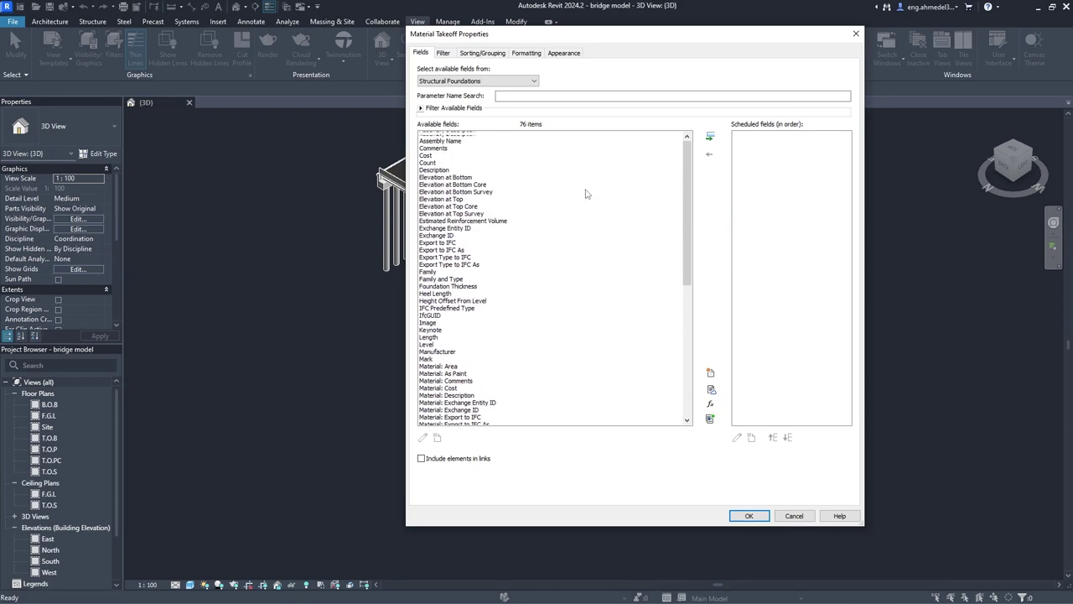
scroll(586, 193, "up", 1)
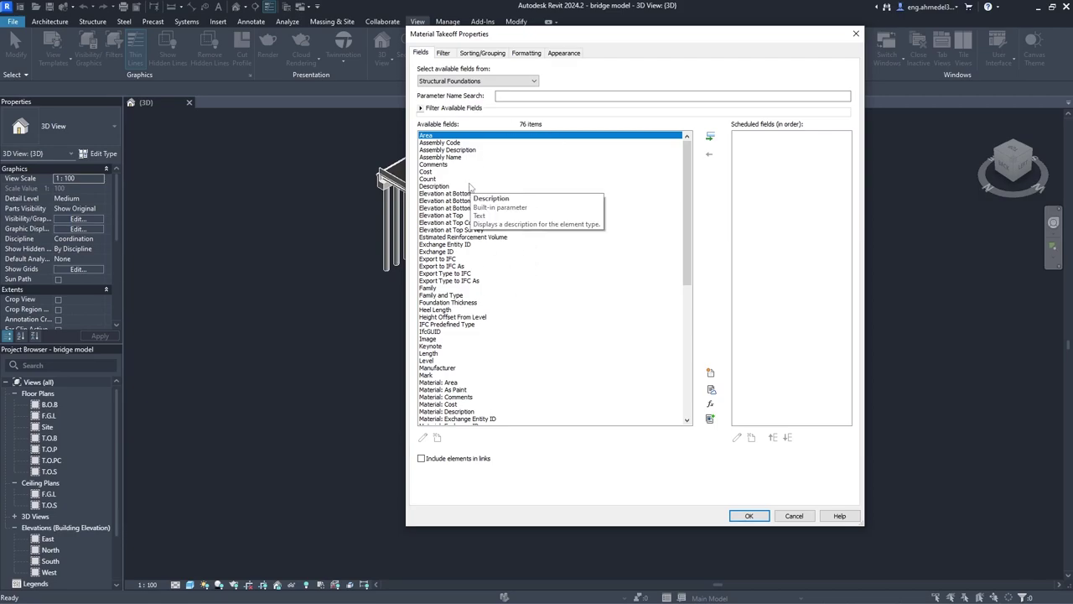
left_click(505, 171)
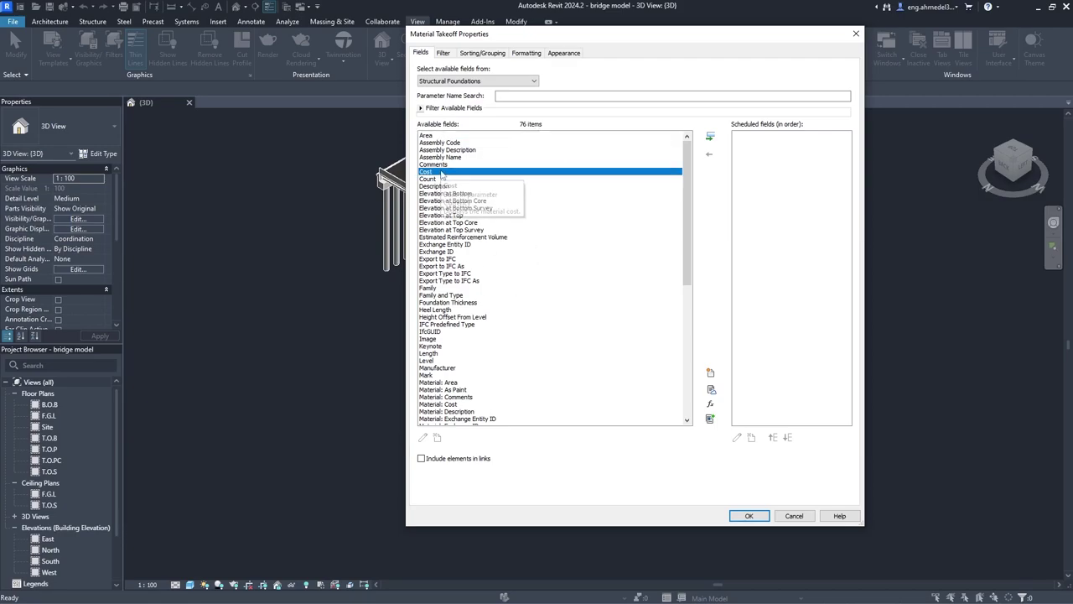
left_click(710, 137)
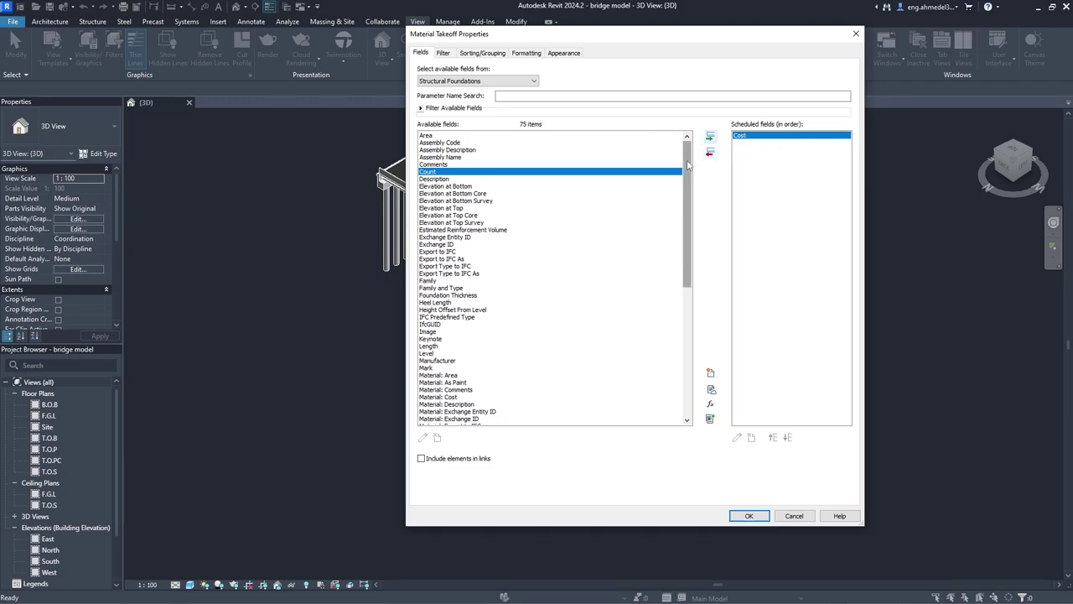
left_click(710, 137)
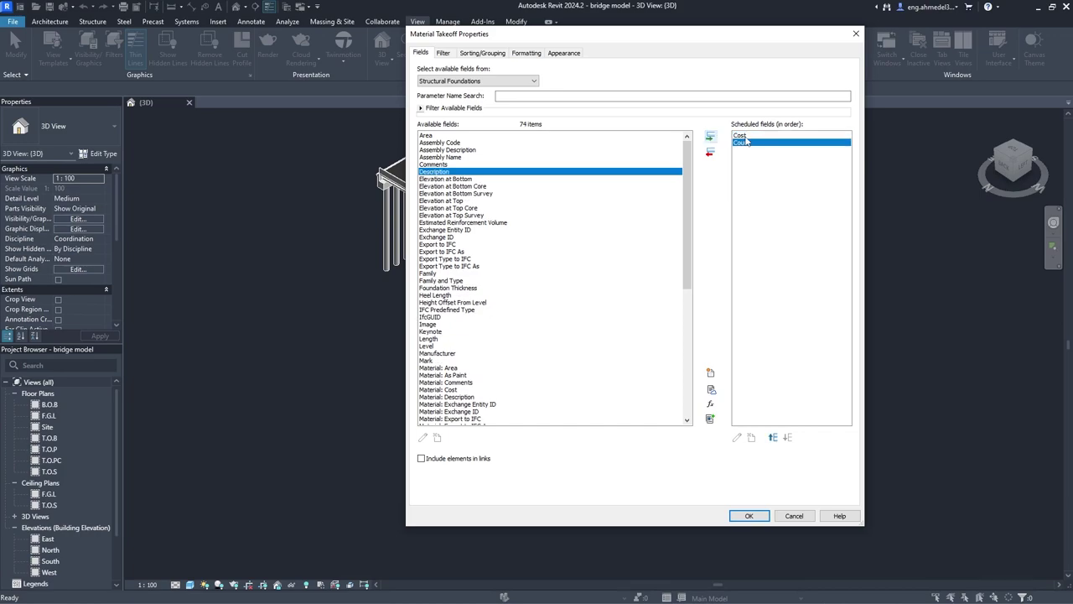
left_click(741, 136)
left_click(710, 153)
Add Family and Level to the scheduled fields
scroll(689, 170, "down", 1)
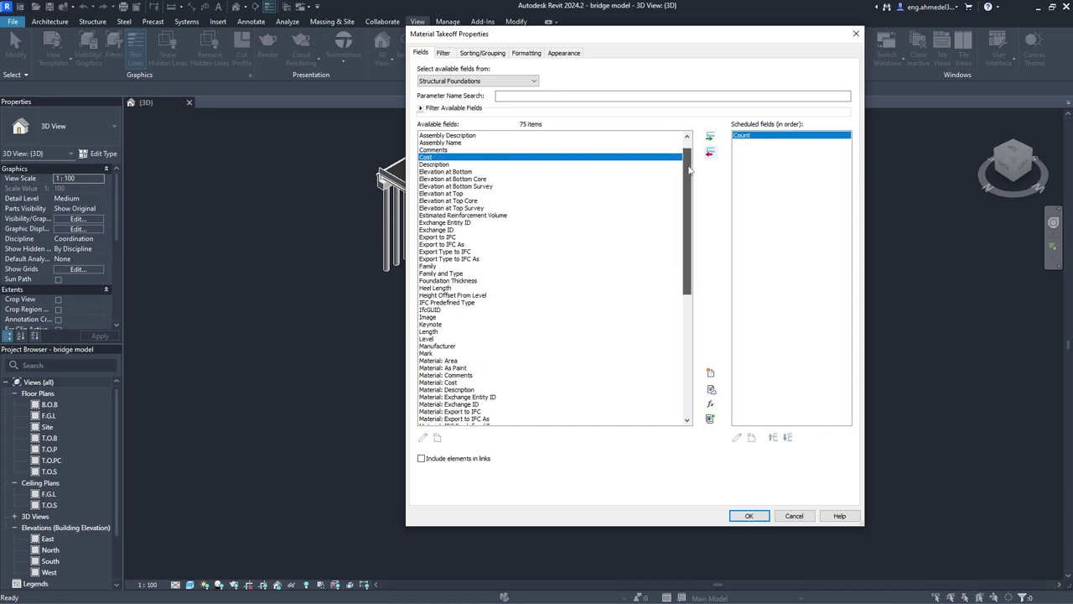
scroll(689, 171, "down", 3)
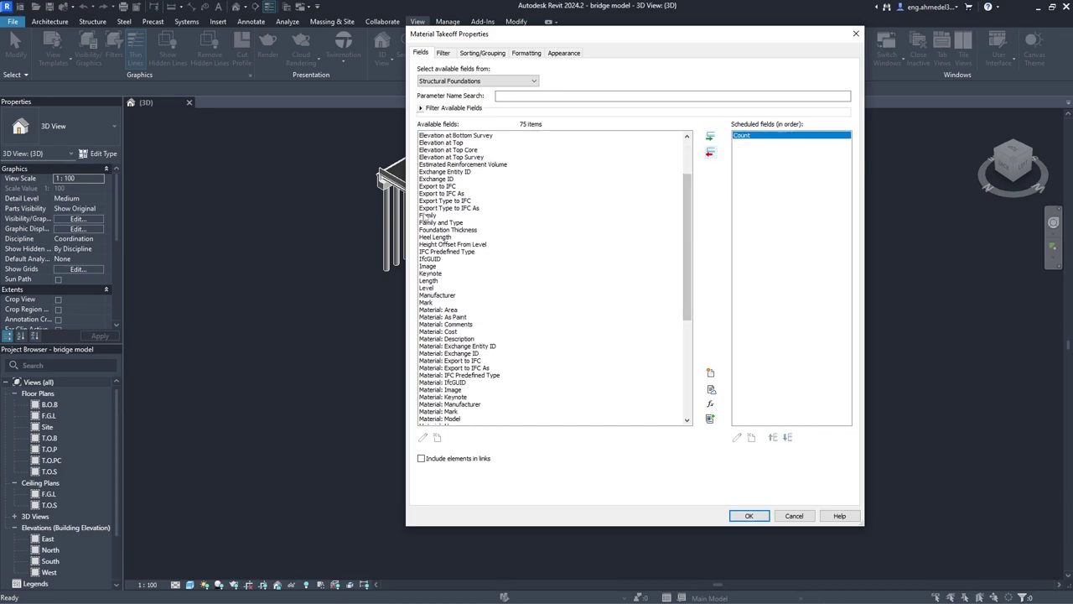
left_click(428, 216)
left_click(710, 137)
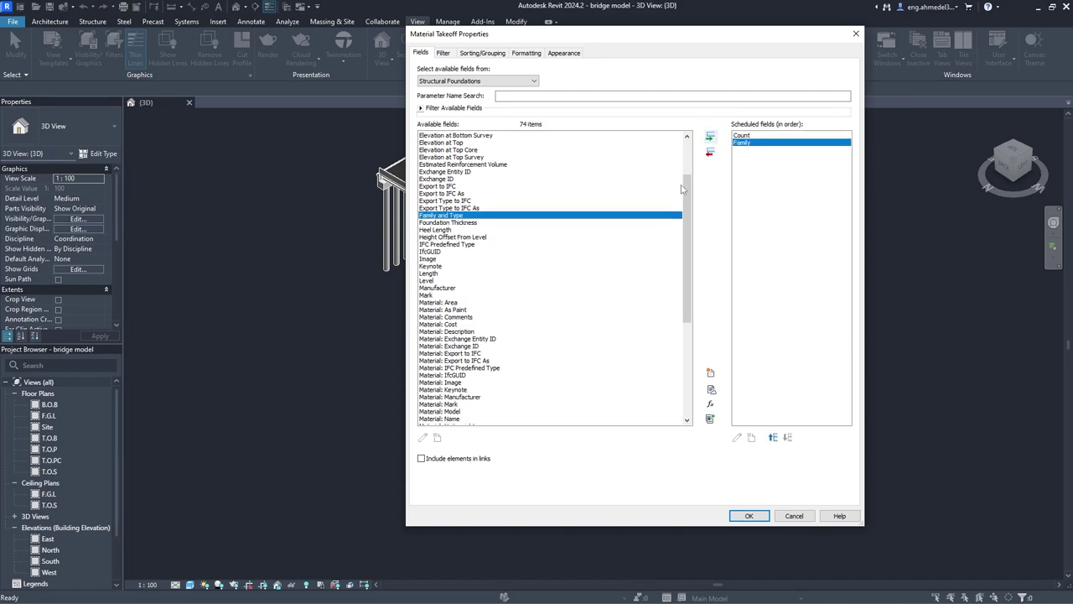
scroll(681, 190, "down", 1)
scroll(681, 190, "down", 2)
left_click(451, 230)
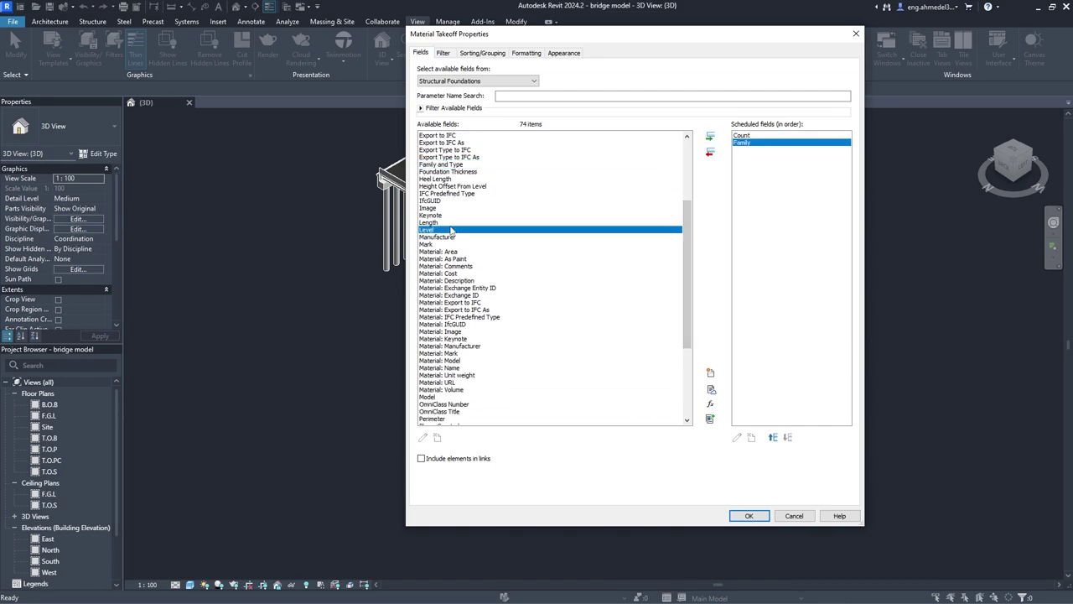
left_click(710, 137)
Add Material: Volume, Type and Volume, then create the takeoff schedule
scroll(688, 218, "down", 1)
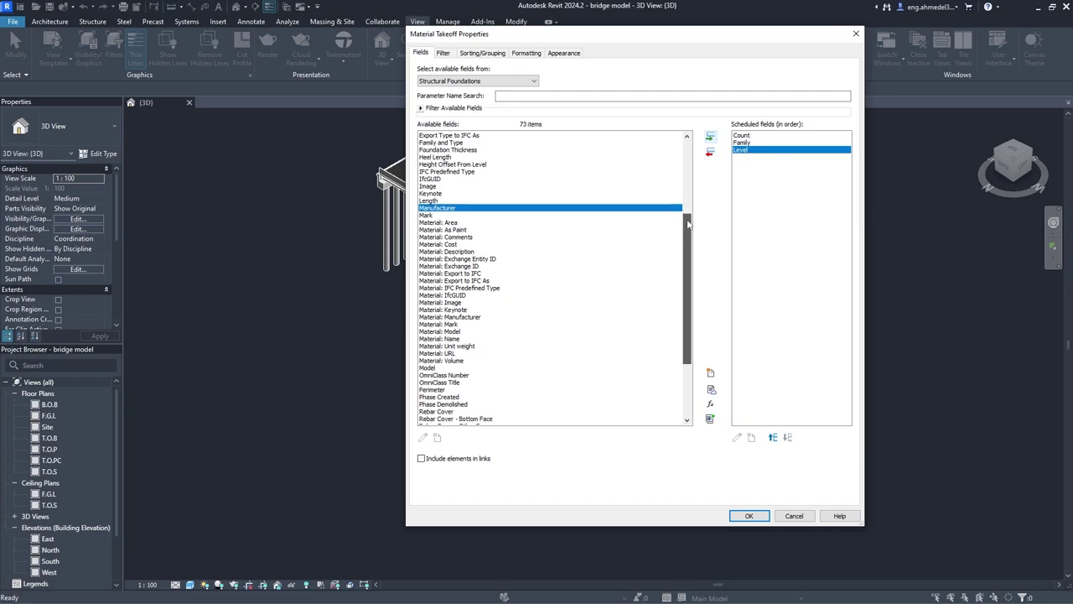
scroll(520, 280, "down", 2)
scroll(519, 280, "down", 1)
left_click(446, 287)
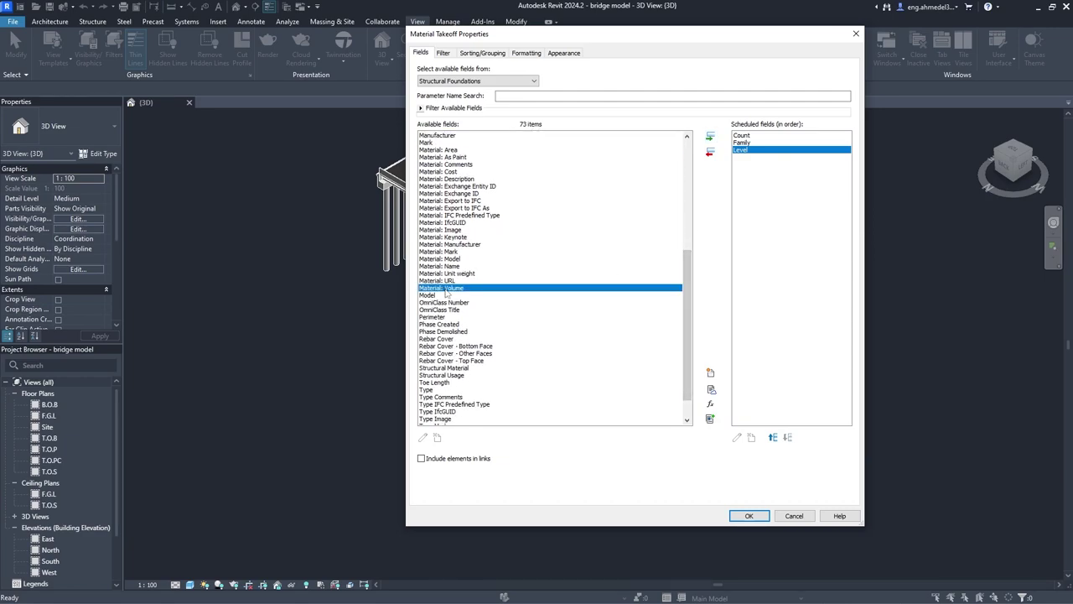
left_click(710, 136)
scroll(565, 281, "down", 1)
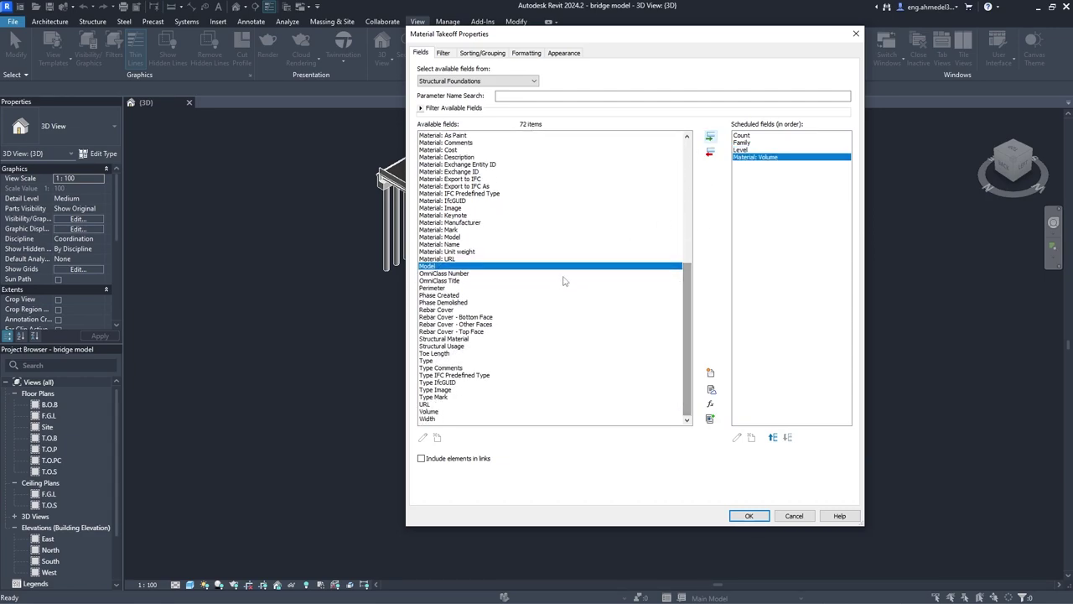
left_click(456, 360)
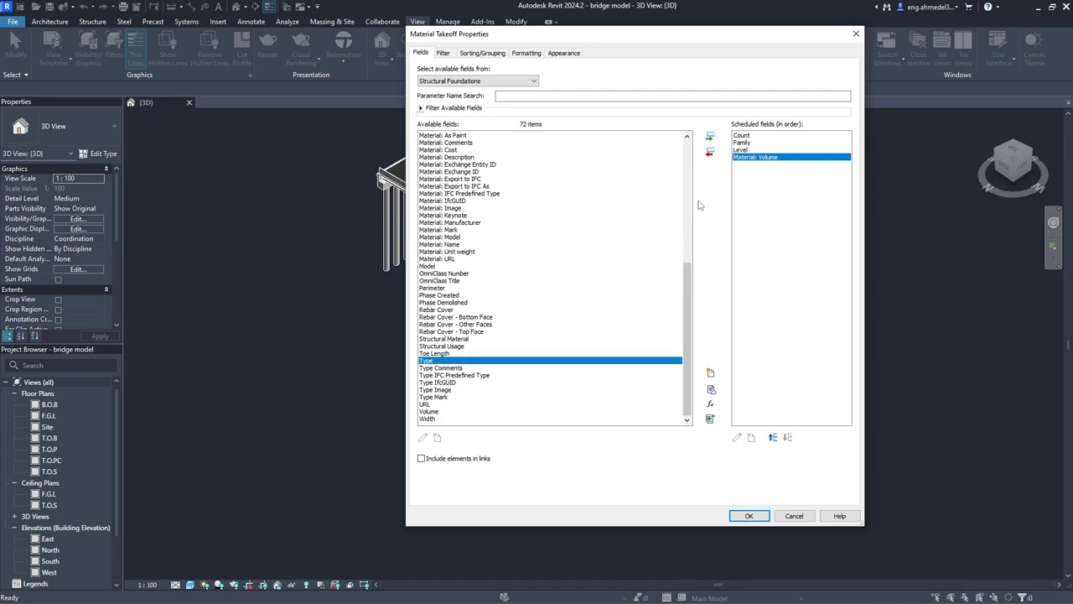
left_click(710, 136)
left_click(439, 412)
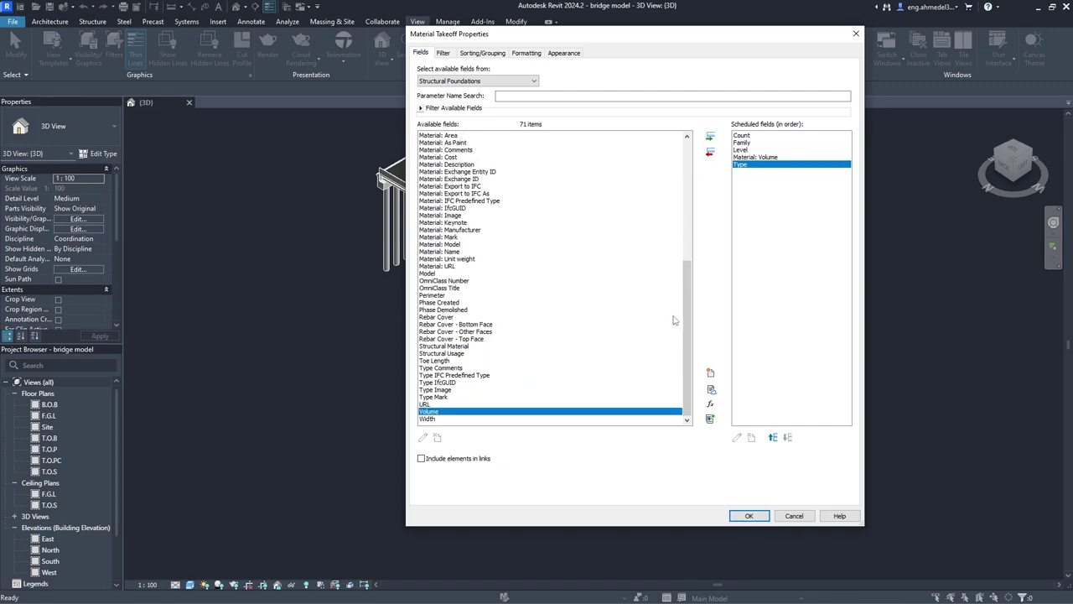
left_click(709, 136)
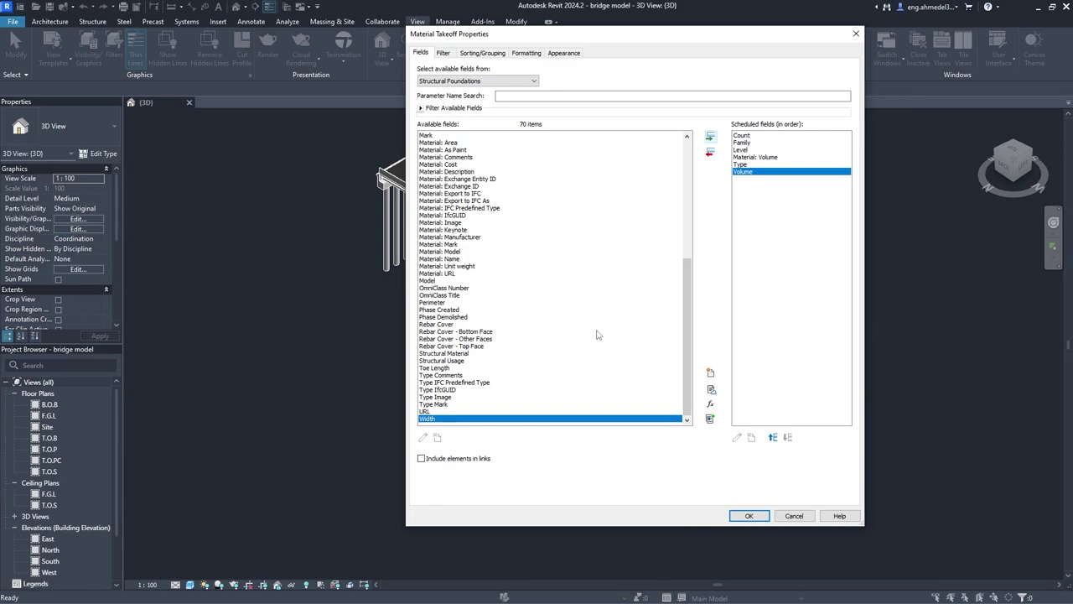
left_click(749, 513)
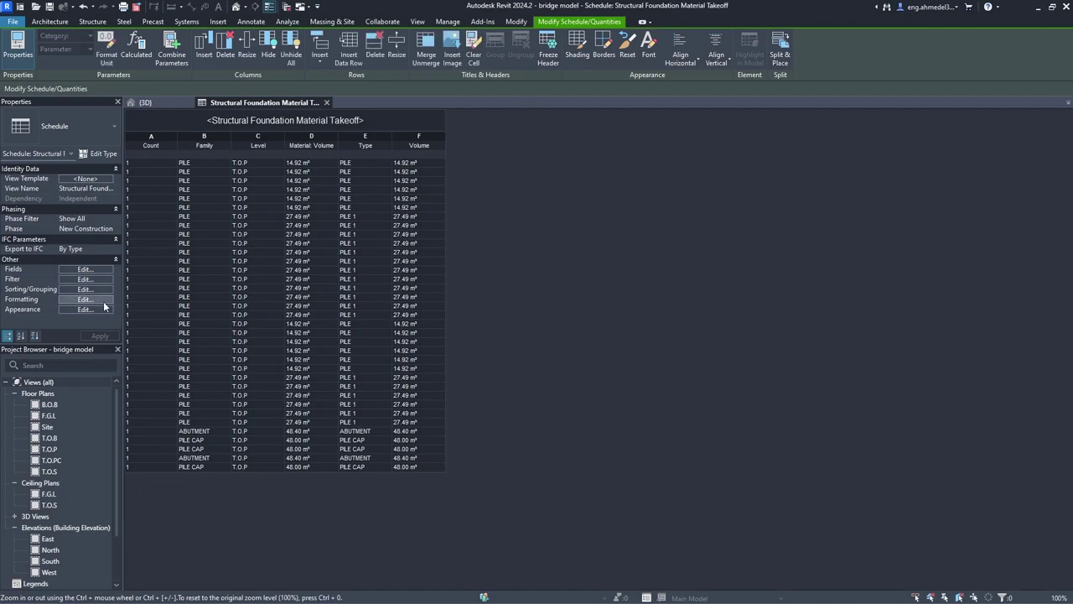
Center-align every takeoff column, then reopen the field settings
left_click(88, 300)
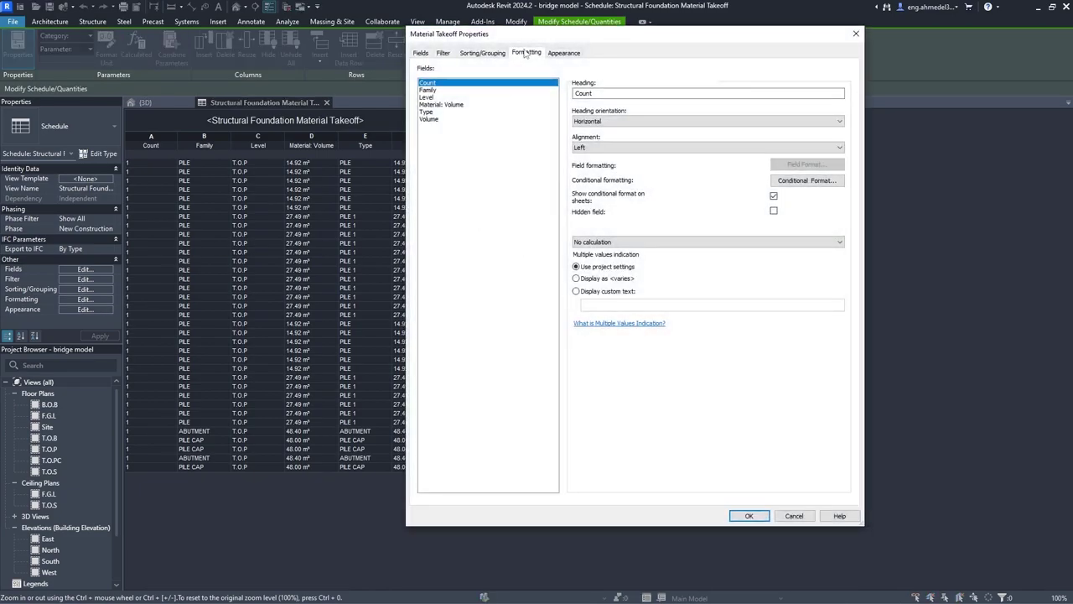
left_click(444, 119, "shift")
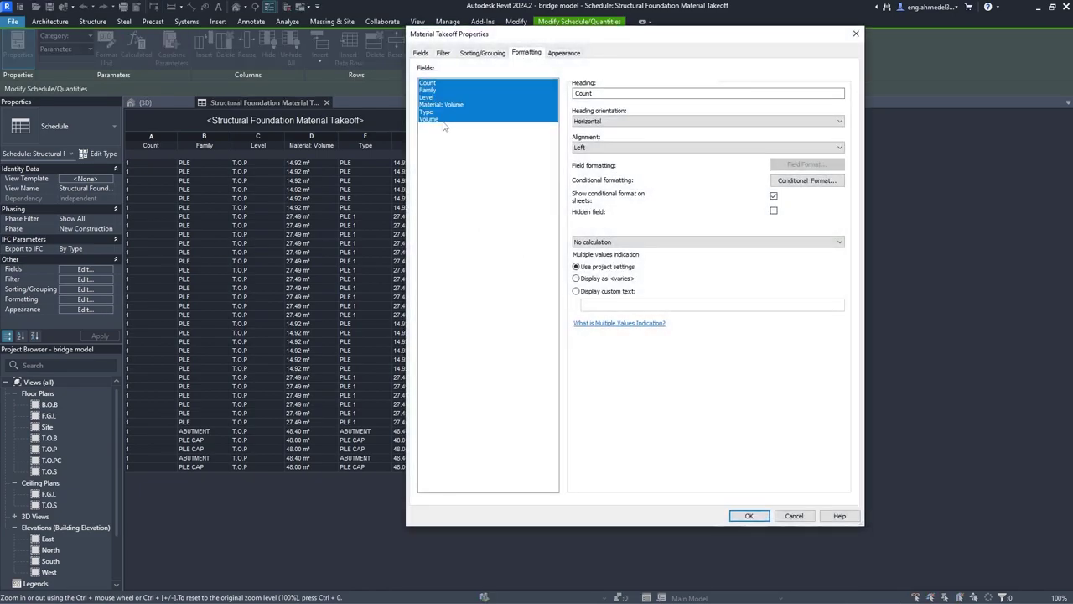
left_click(611, 147)
left_click(612, 160)
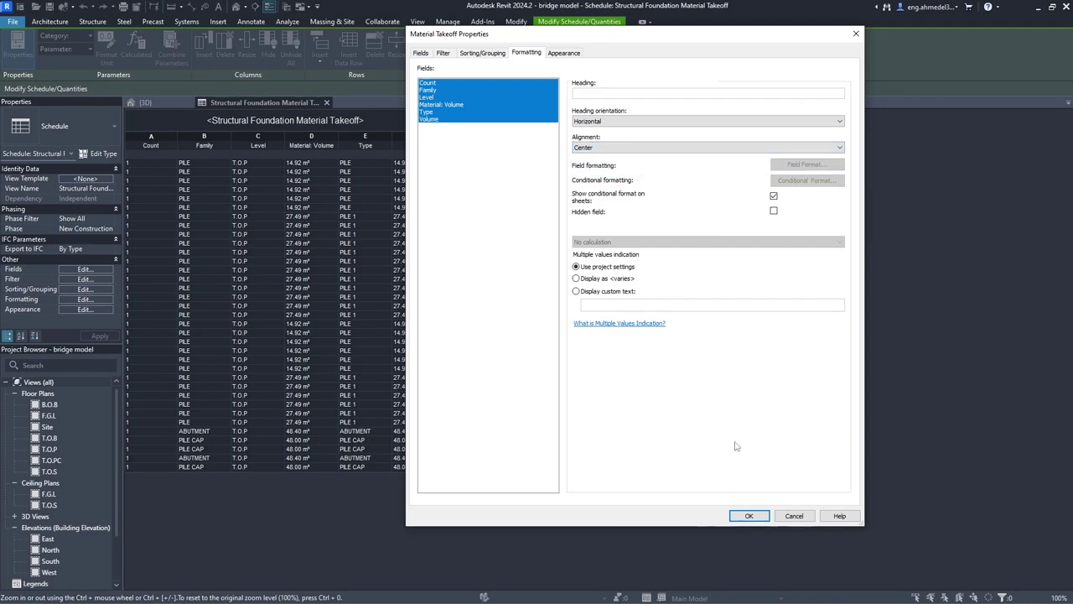
left_click(750, 515)
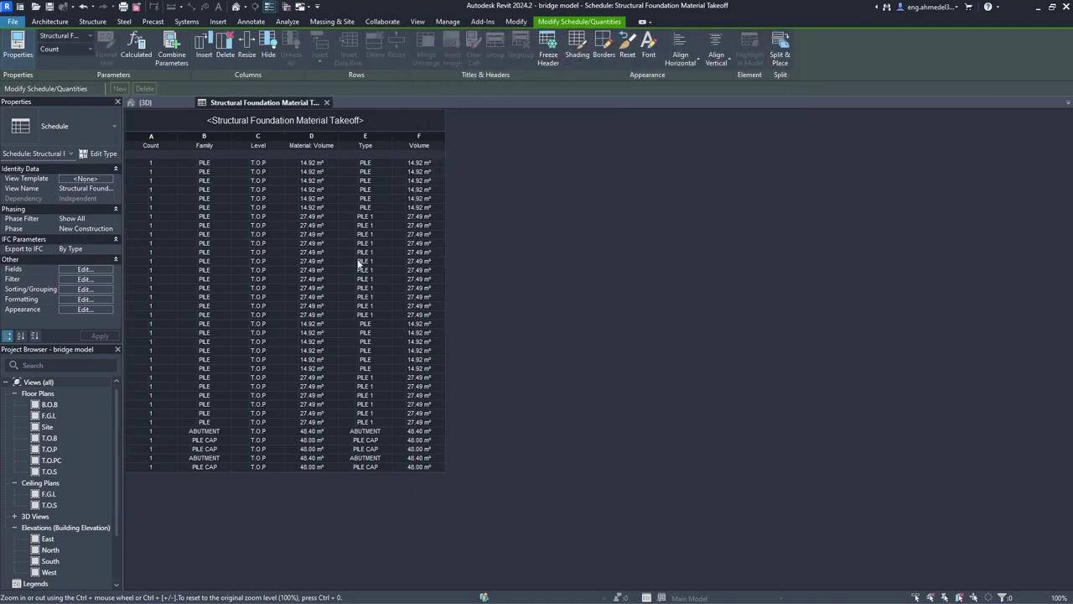
left_click(84, 268)
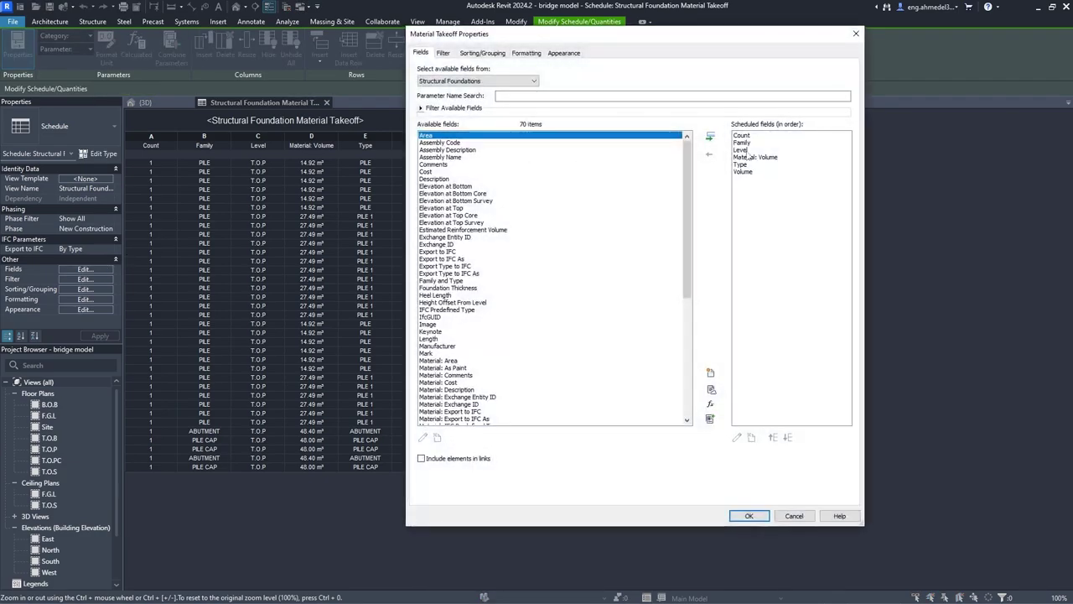
Reorder the columns to Level, Family, Type, Count, Volume, Material: Volume
left_click(787, 437)
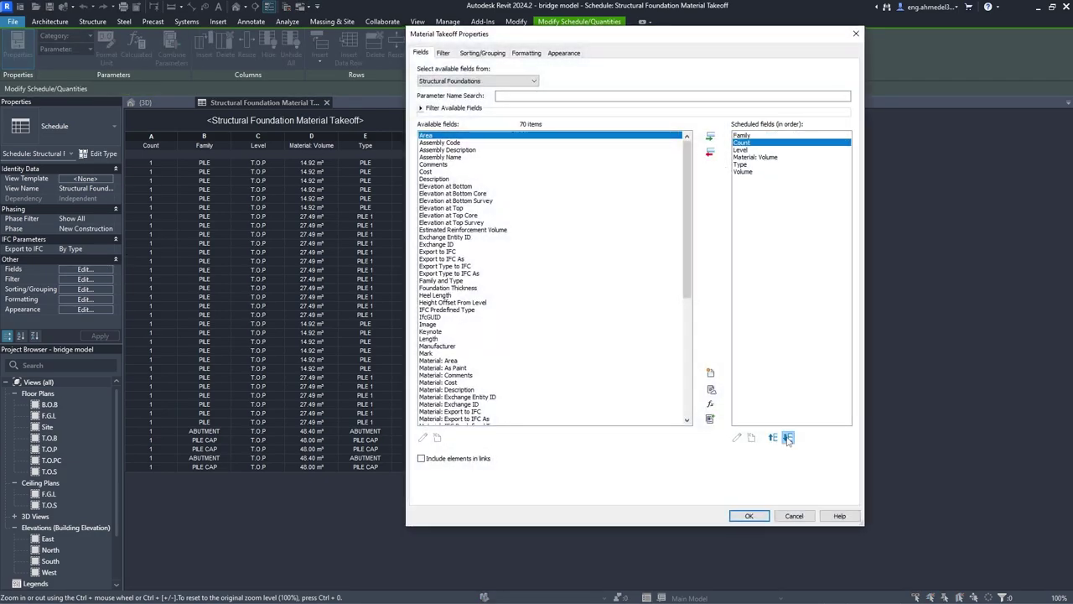
left_click(741, 149)
left_click(773, 437)
left_click(773, 436)
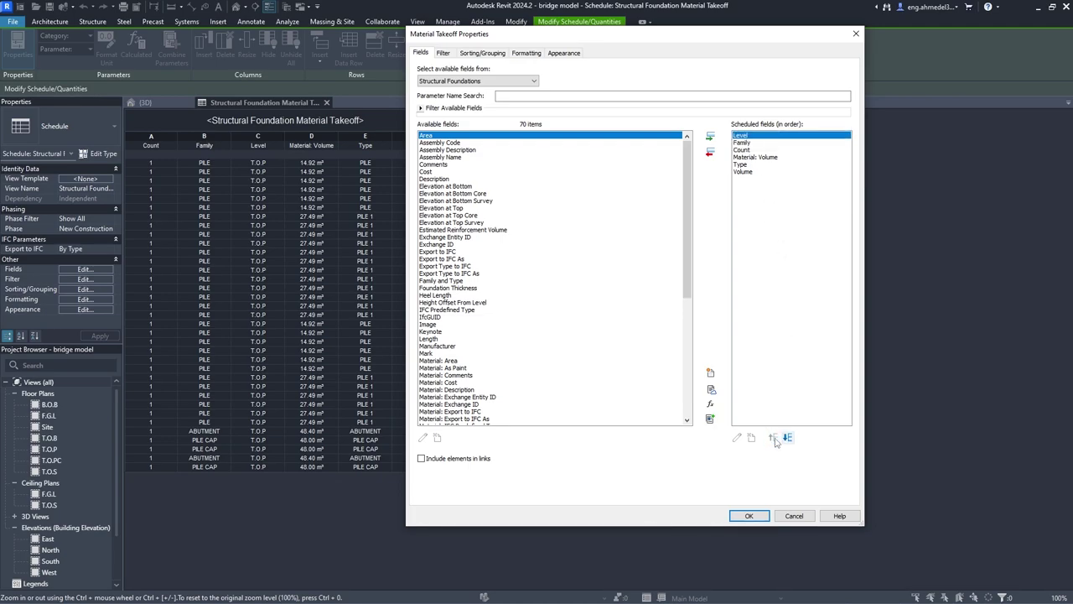
left_click(756, 158)
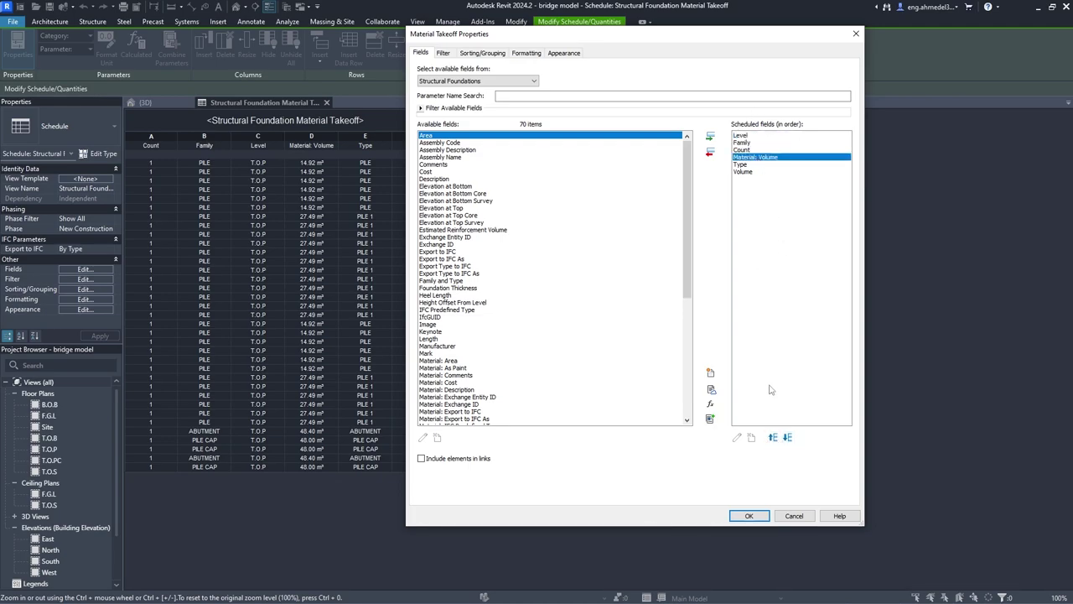
left_click(787, 437)
left_click(787, 437)
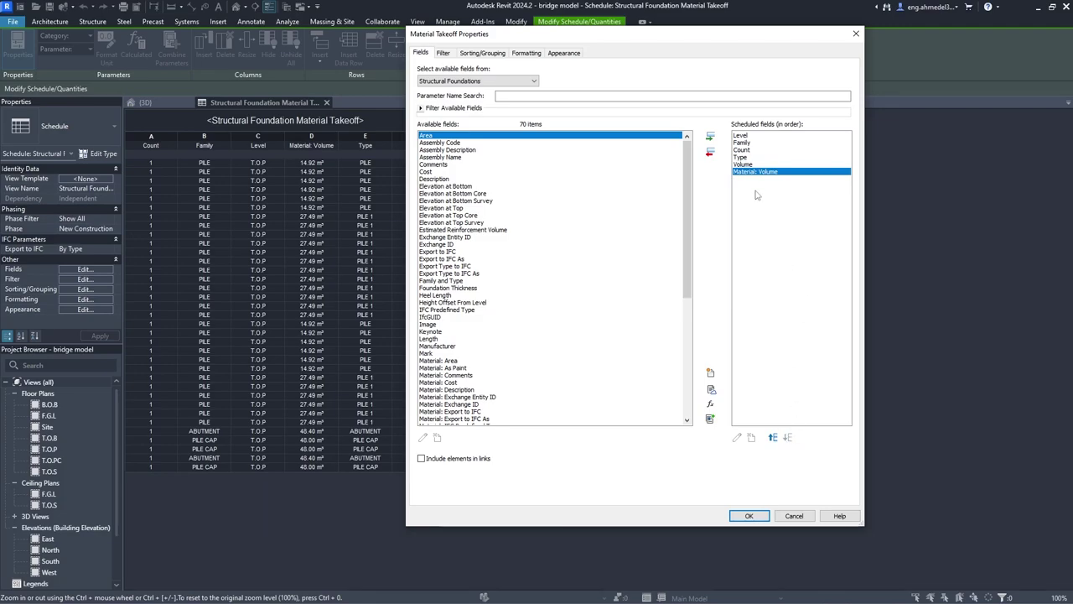
left_click(750, 157)
left_click(773, 437)
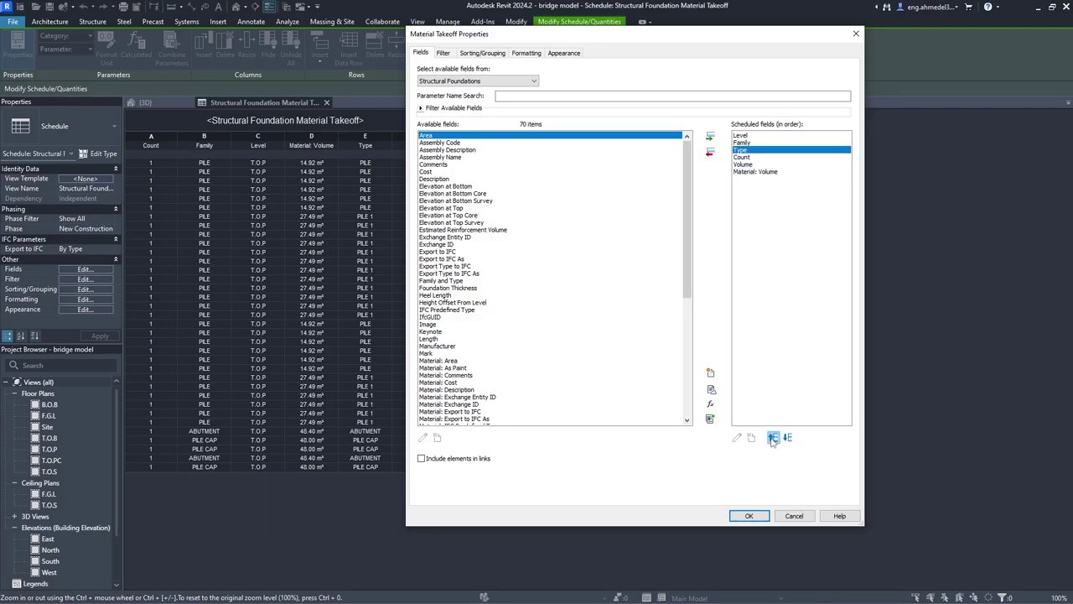
left_click(749, 515)
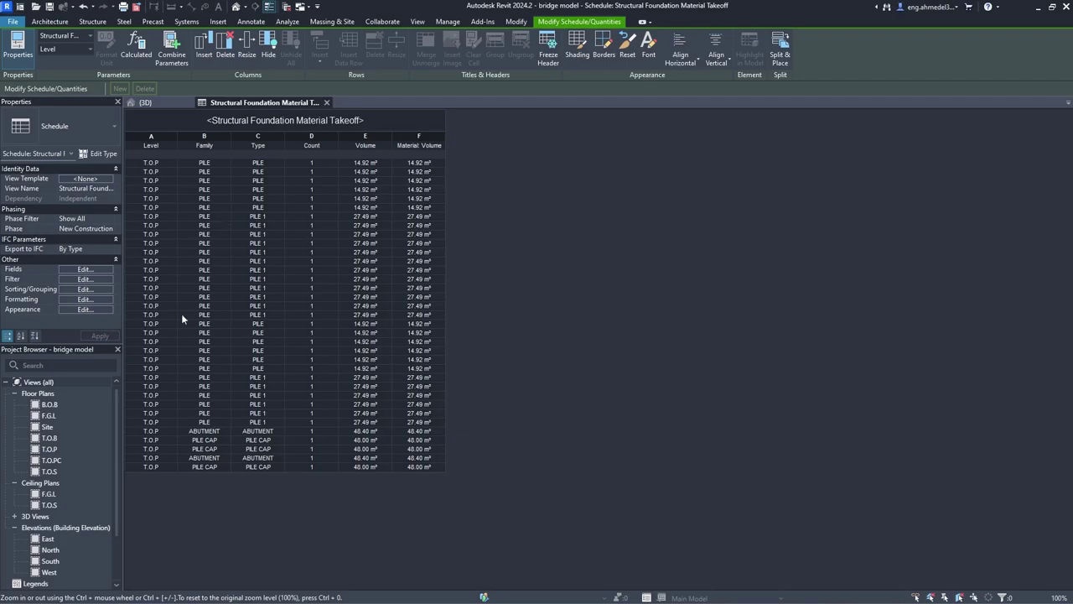
Sort by Family with a header and a title, count and totals footer
left_click(103, 290)
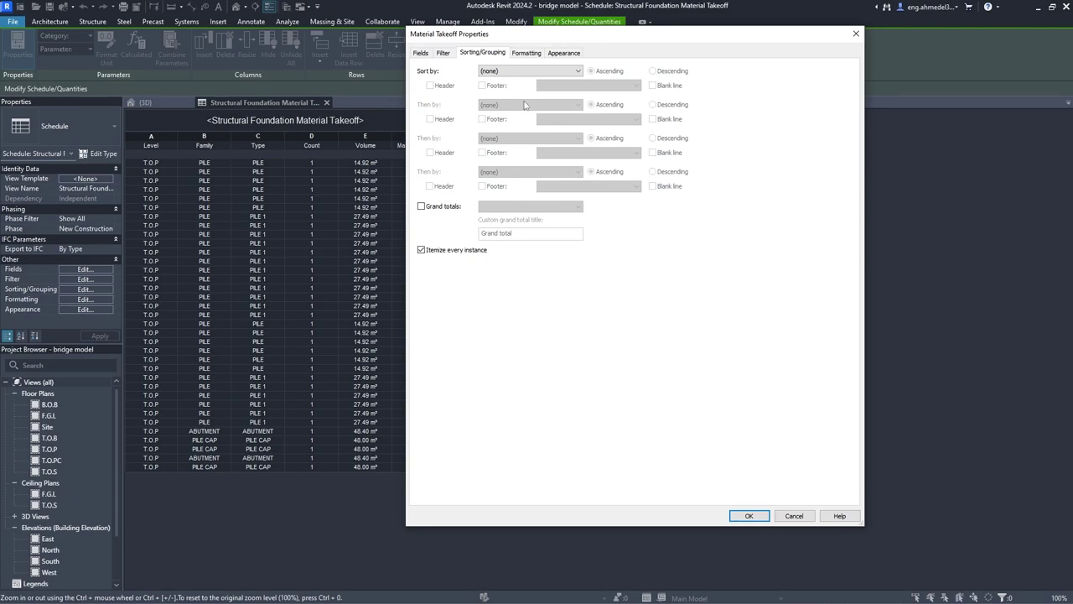
left_click(530, 72)
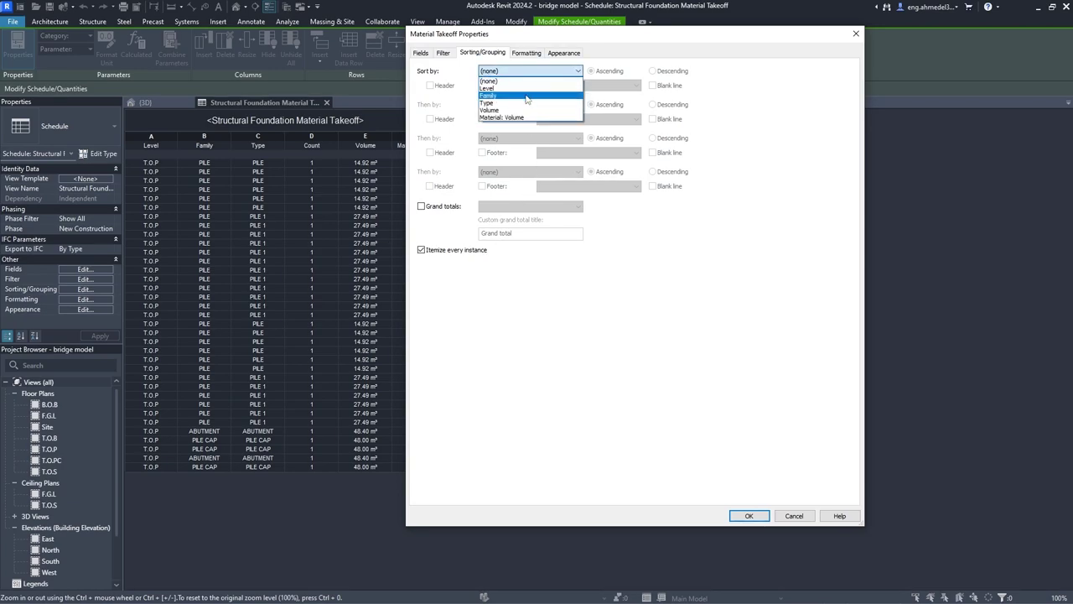
left_click(527, 97)
left_click(453, 87)
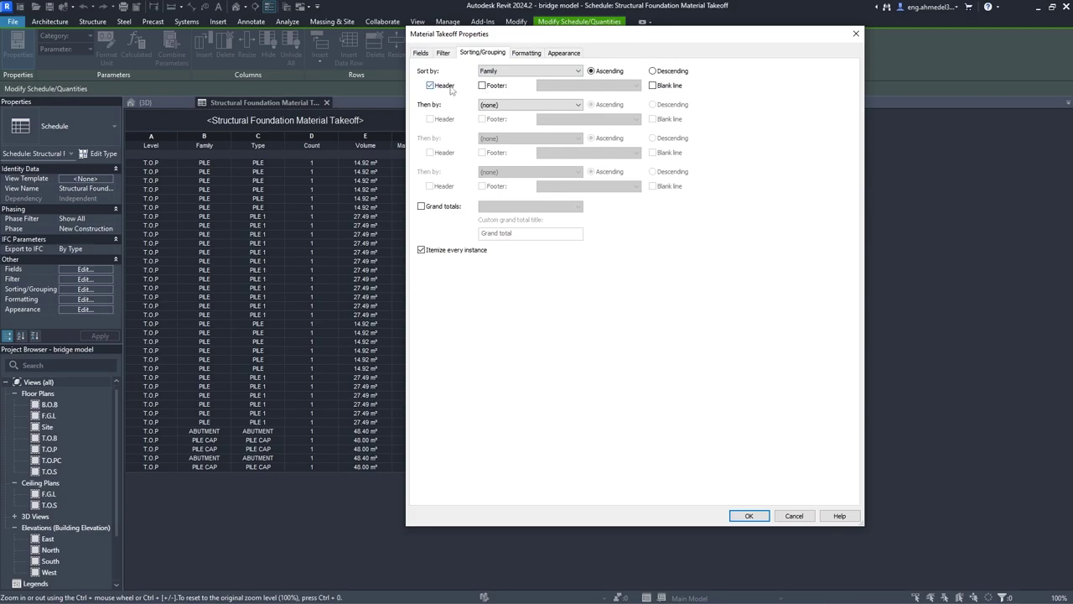
left_click(494, 85)
left_click(563, 86)
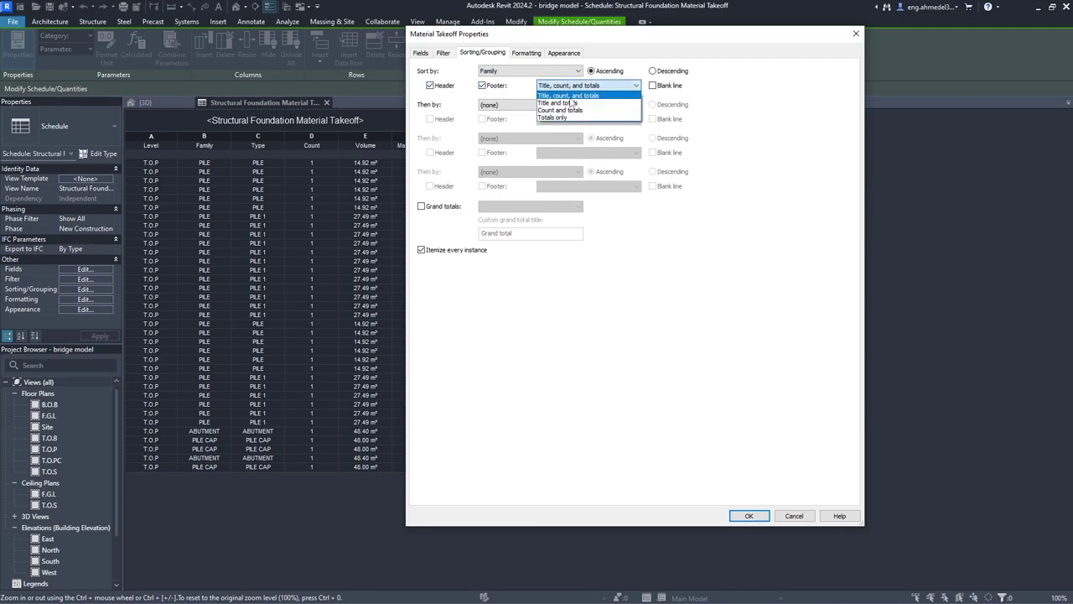
left_click(568, 95)
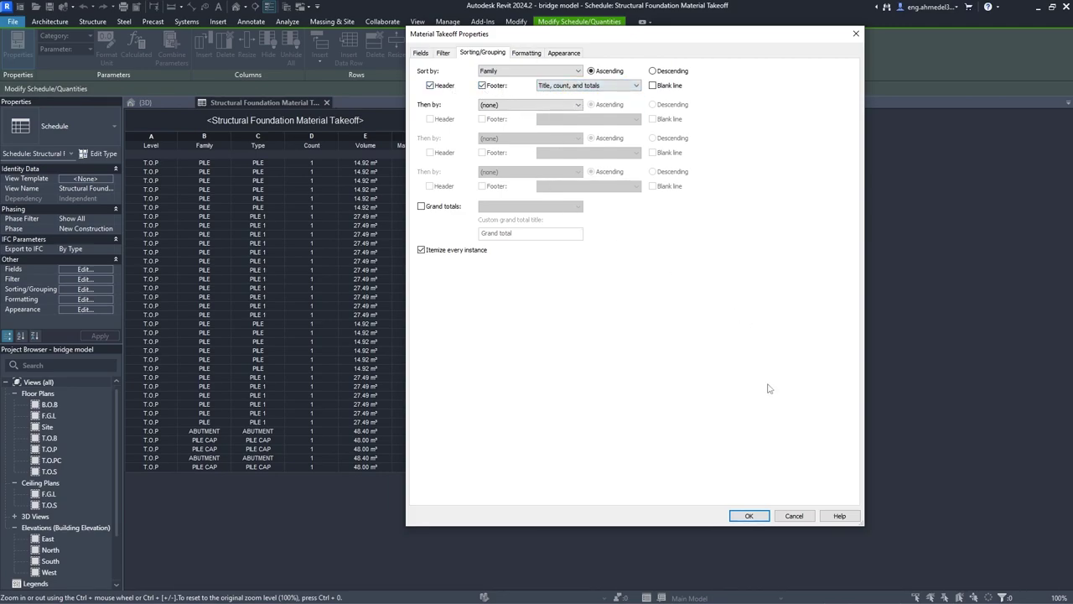
left_click(748, 515)
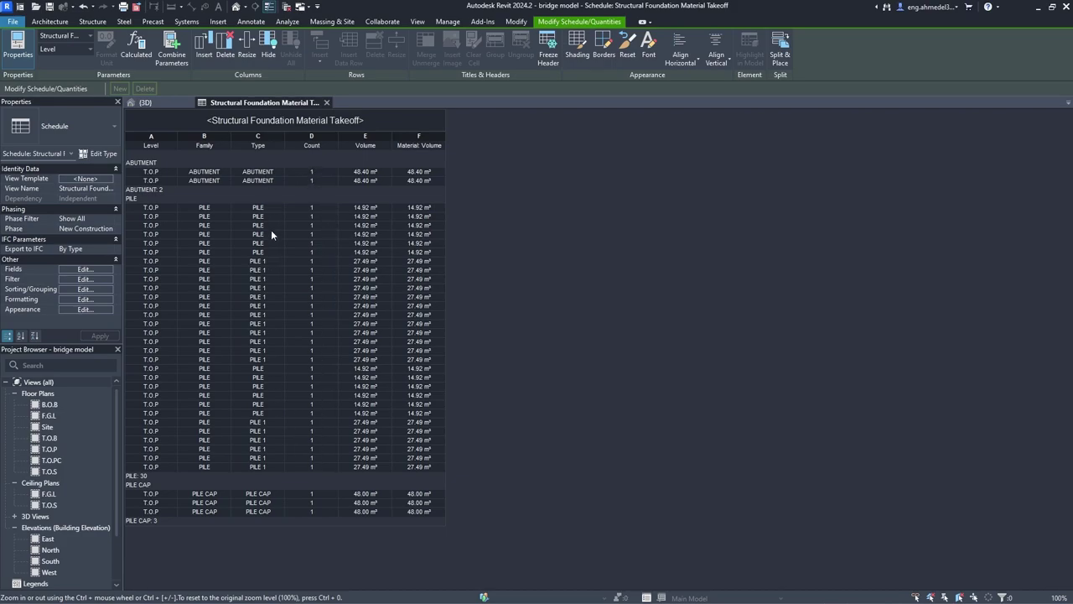
Add Type as the secondary sort within each family
left_click(86, 289)
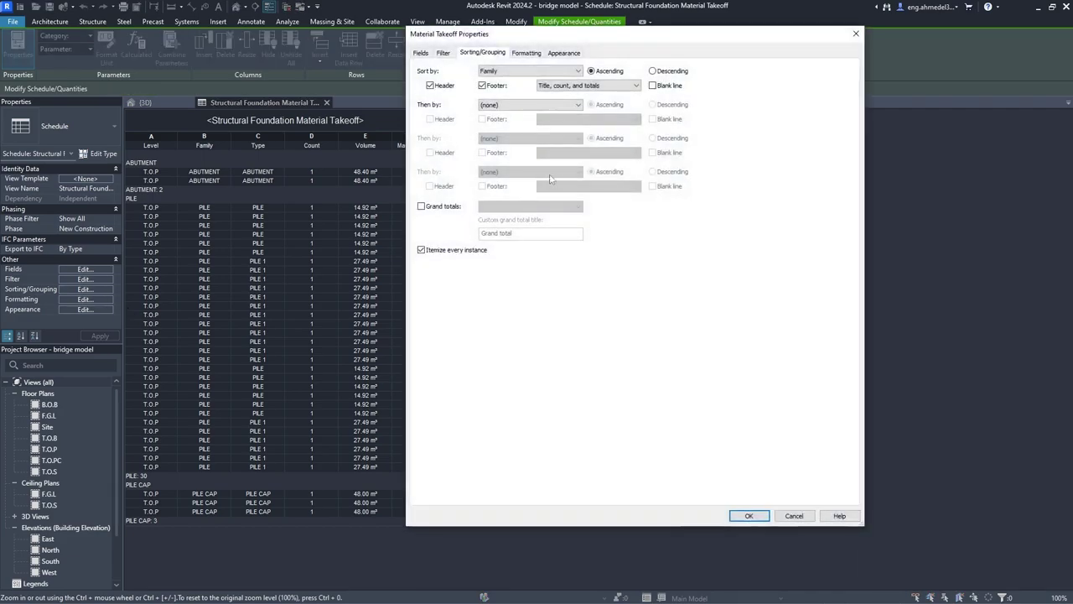
left_click(531, 105)
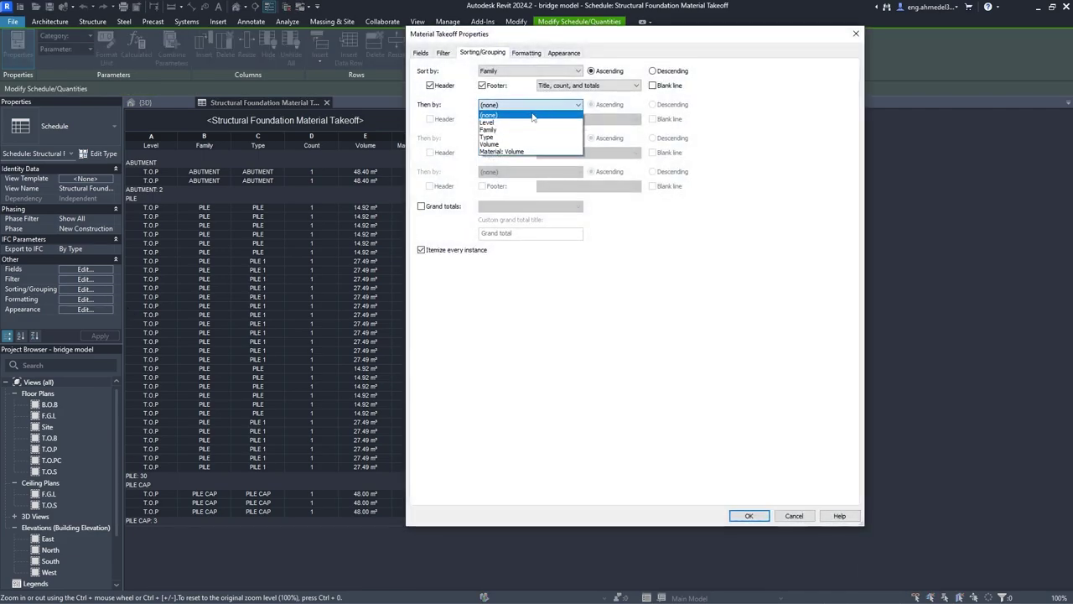
left_click(528, 137)
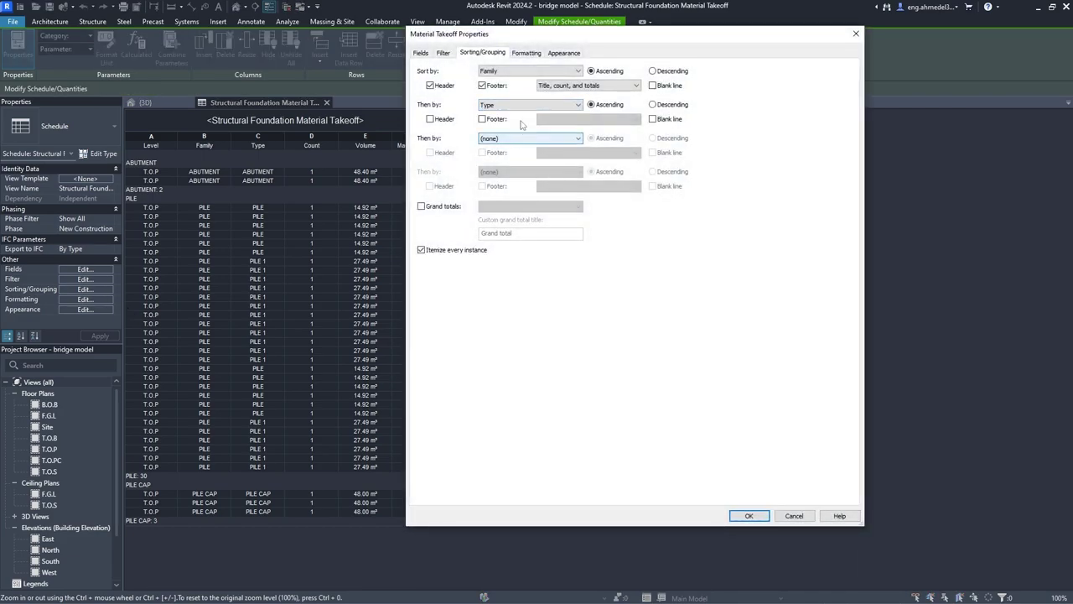
left_click(749, 515)
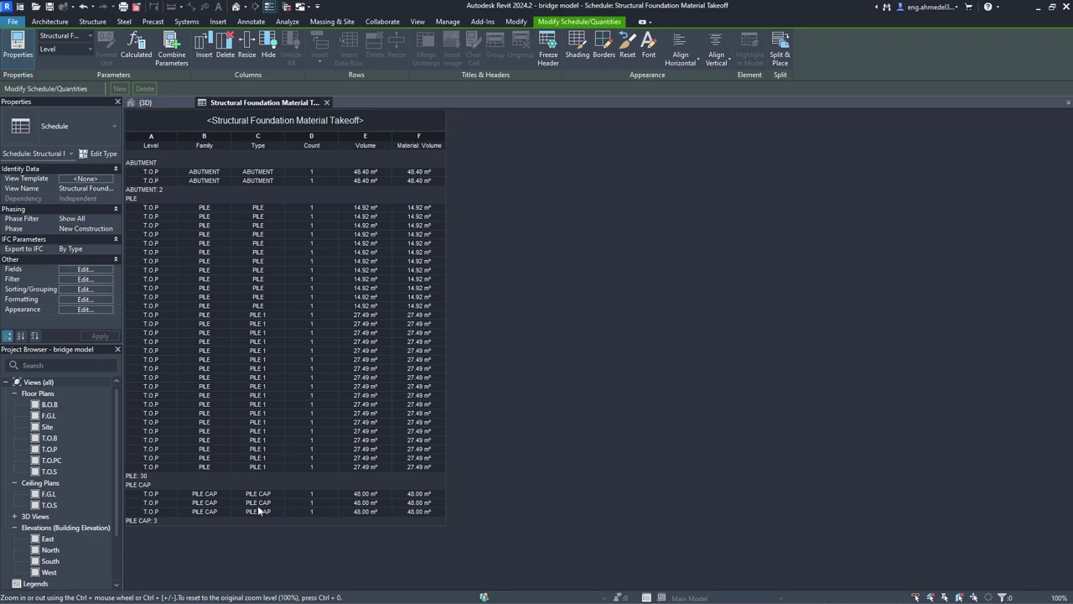
Turn off Itemize every instance so each type shows one summary row
left_click(85, 299)
left_click(482, 52)
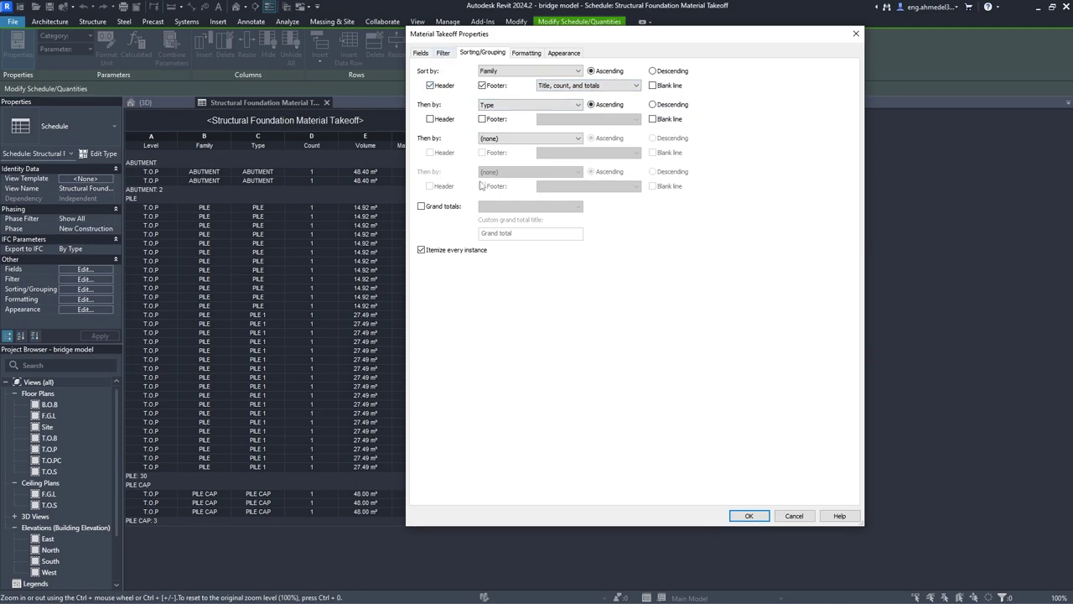
left_click(421, 250)
left_click(751, 514)
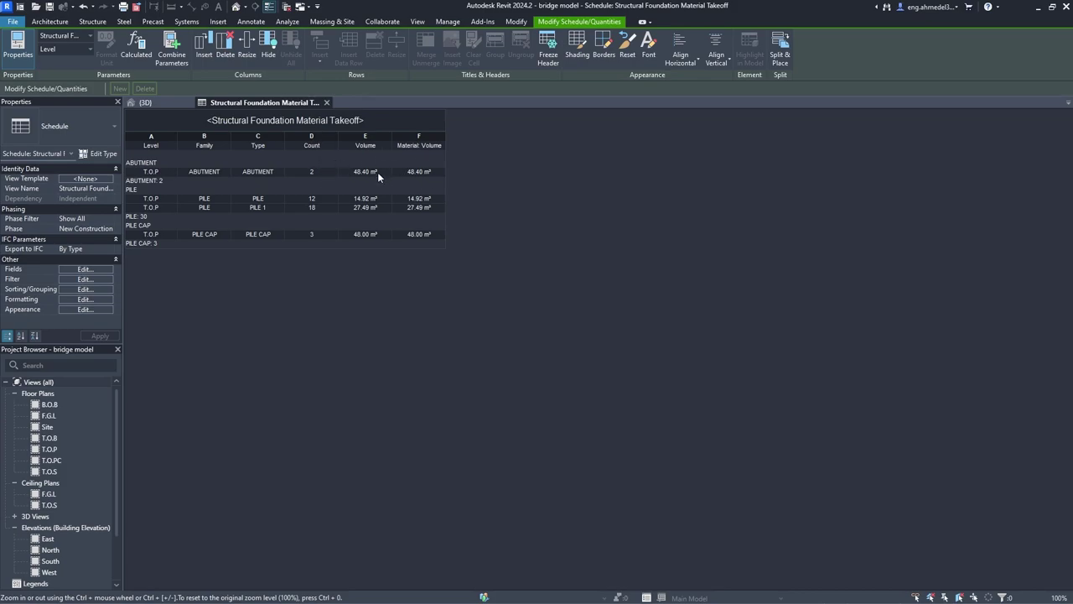
left_click(102, 289)
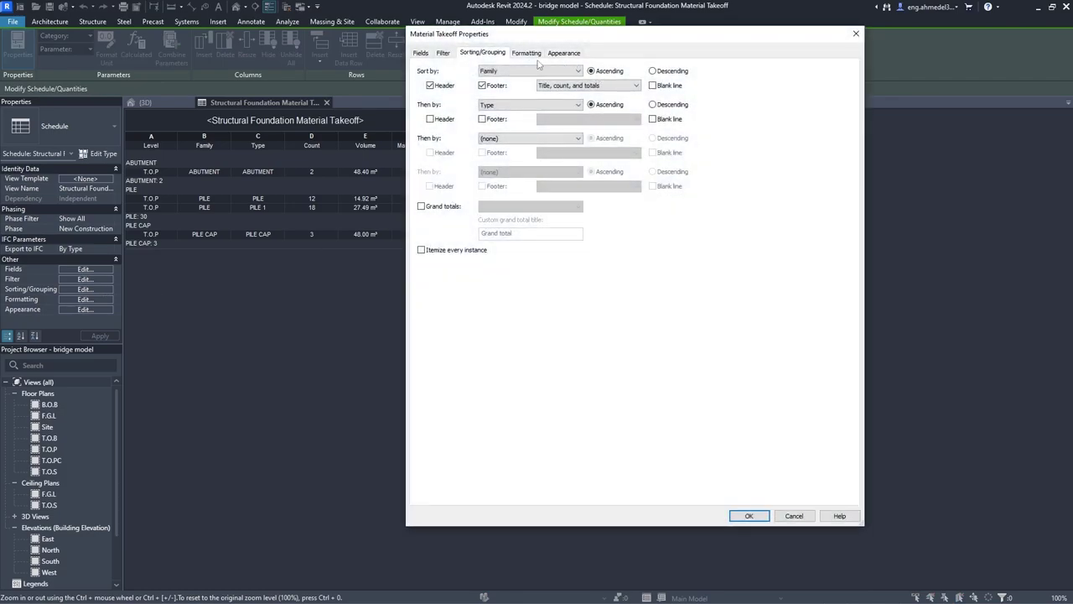
Set Material: Volume to calculate totals
left_click(526, 53)
left_click(444, 119)
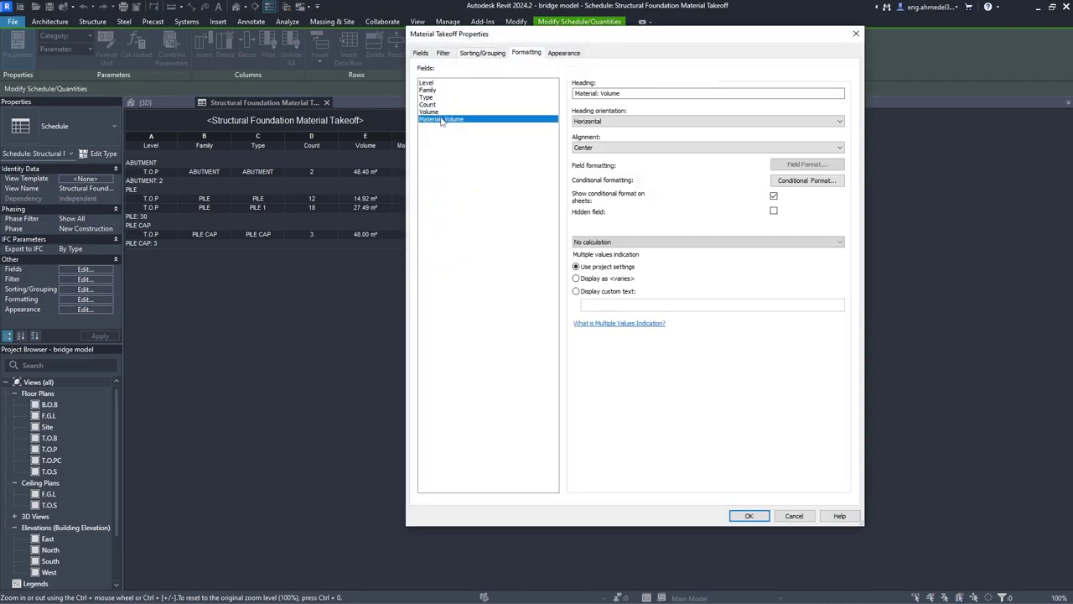
left_click(632, 242)
left_click(625, 260)
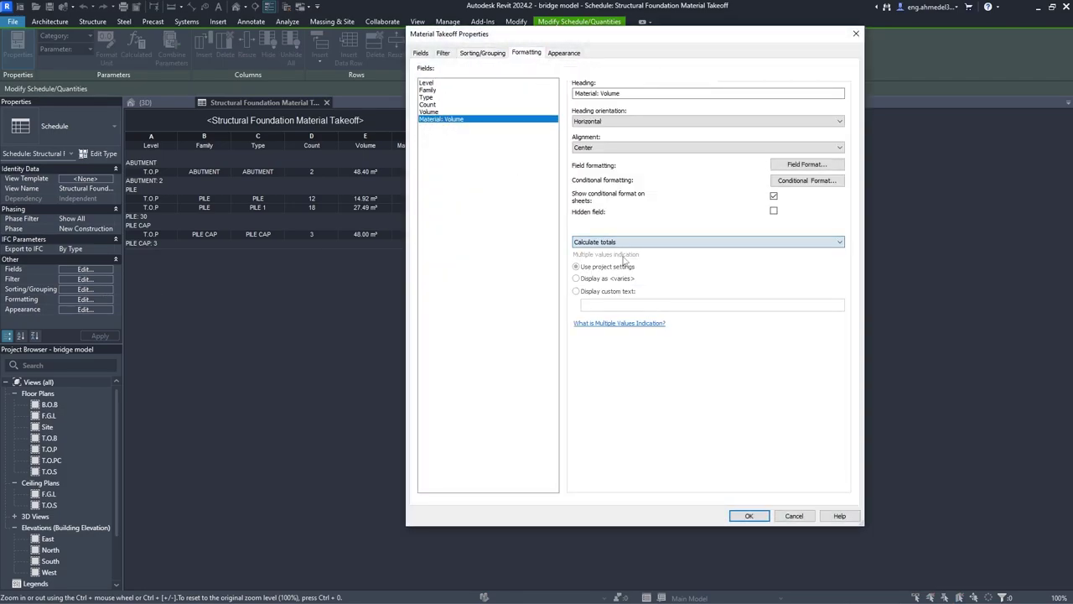
left_click(749, 516)
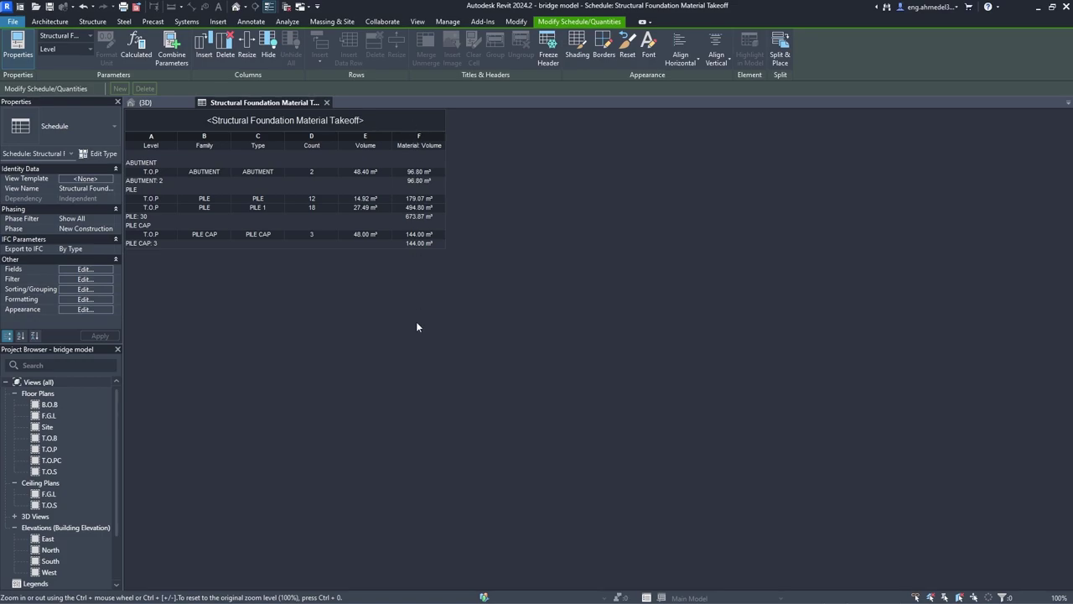
Add a grand total row showing title, count and totals
left_click(99, 290)
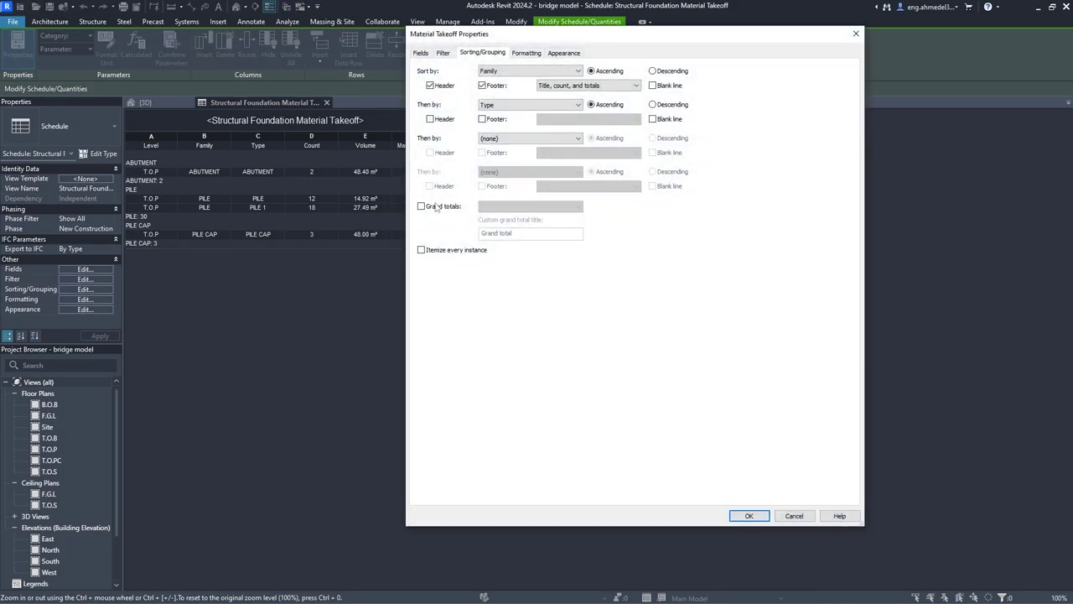
left_click(436, 207)
left_click(562, 206)
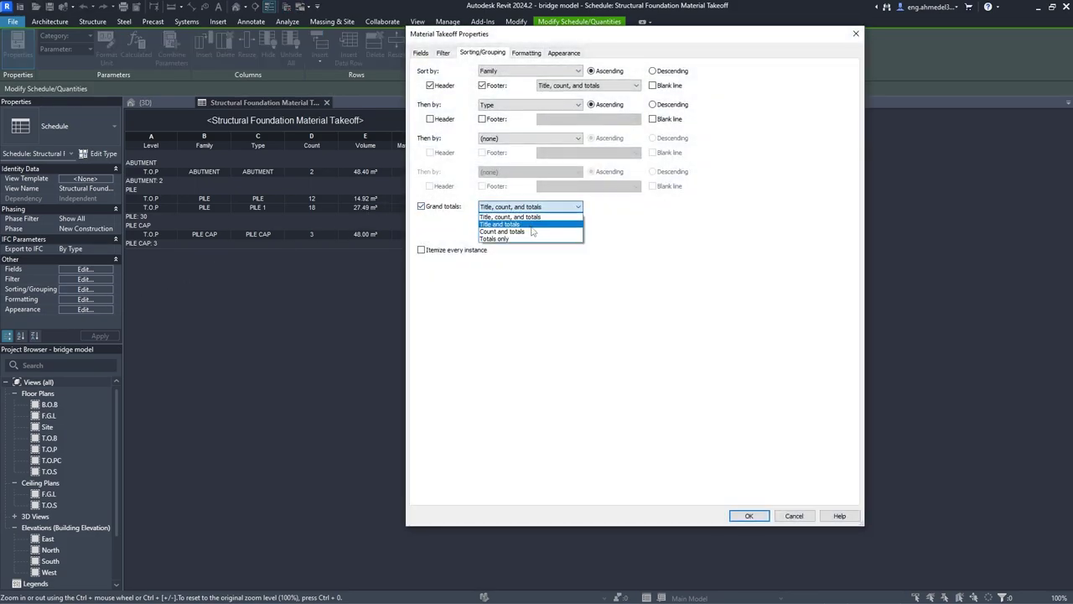
left_click(519, 218)
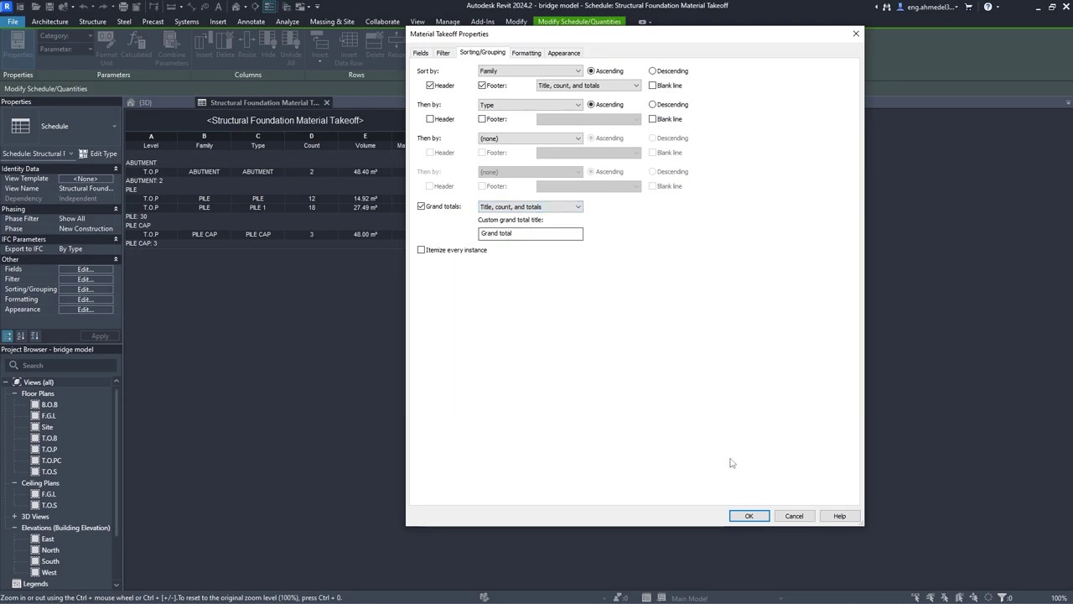
left_click(749, 515)
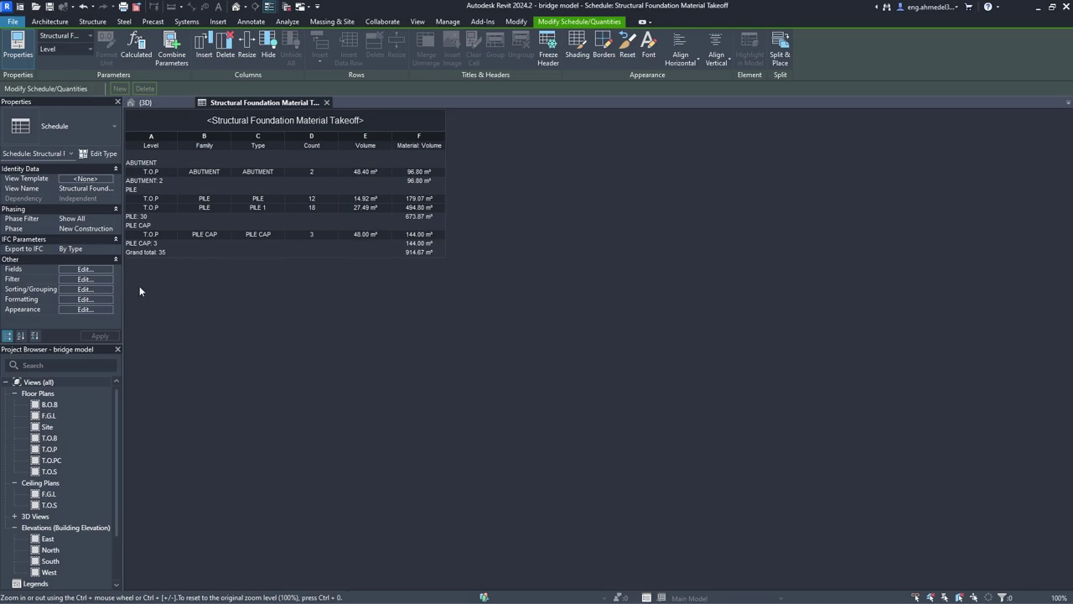
left_click(84, 288)
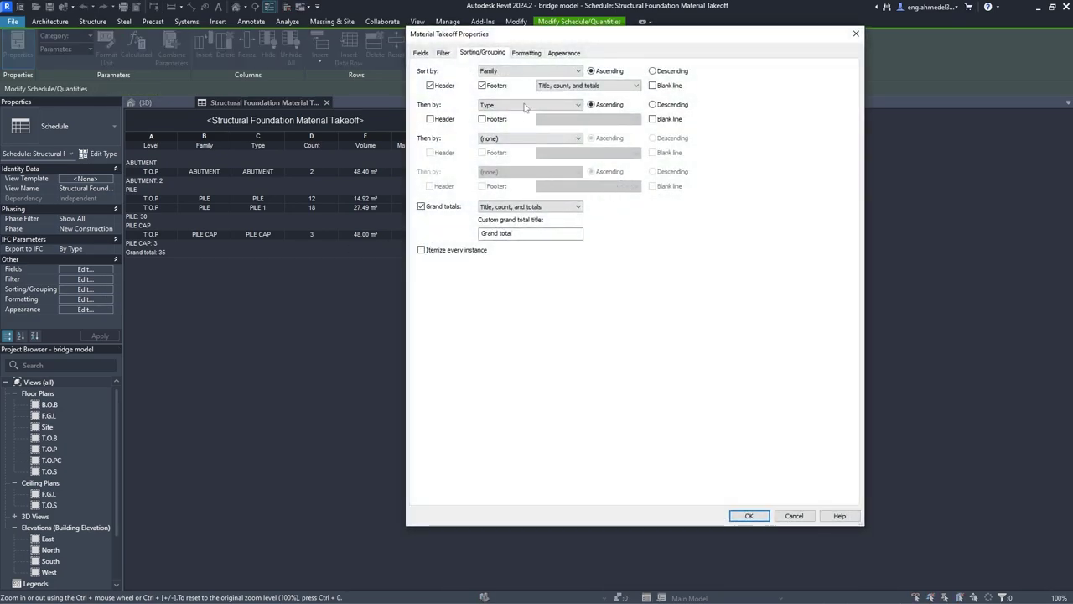
Set both the family footers and the grand total to Totals only
left_click(539, 87)
left_click(568, 119)
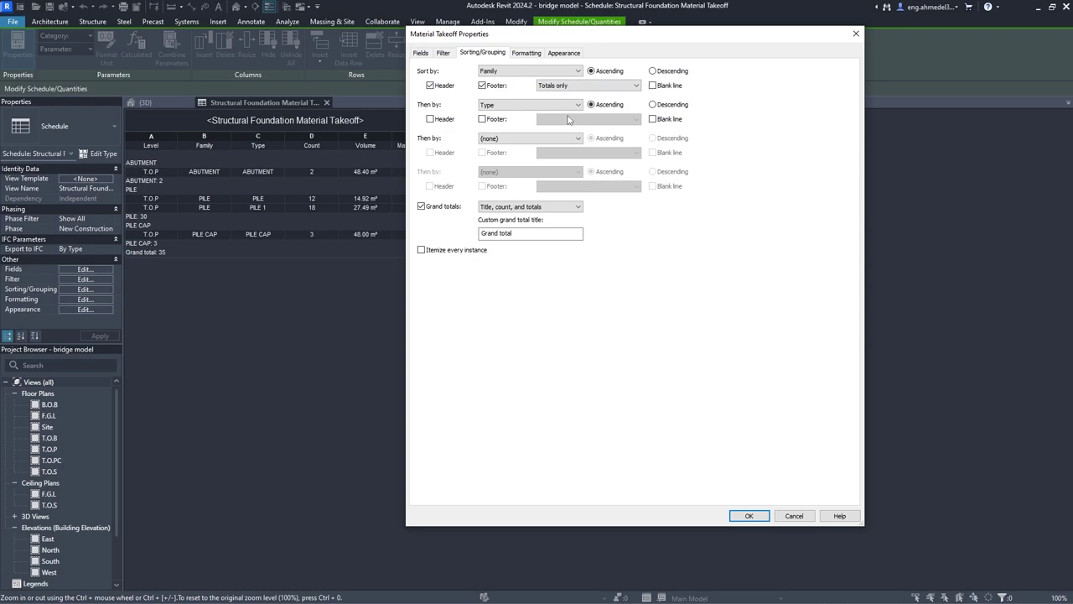
left_click(551, 207)
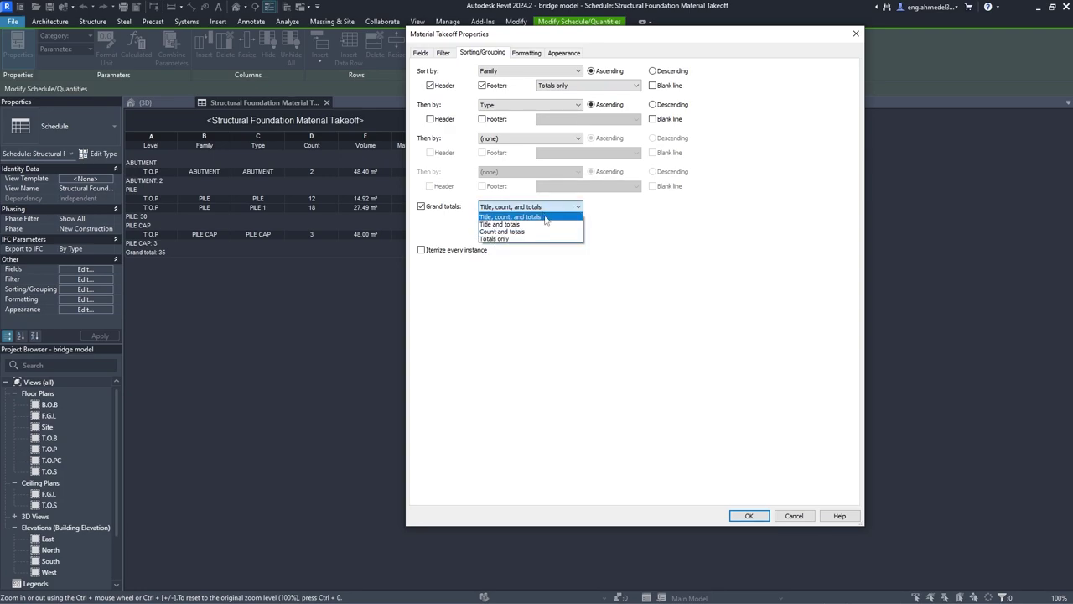
left_click(503, 239)
left_click(748, 516)
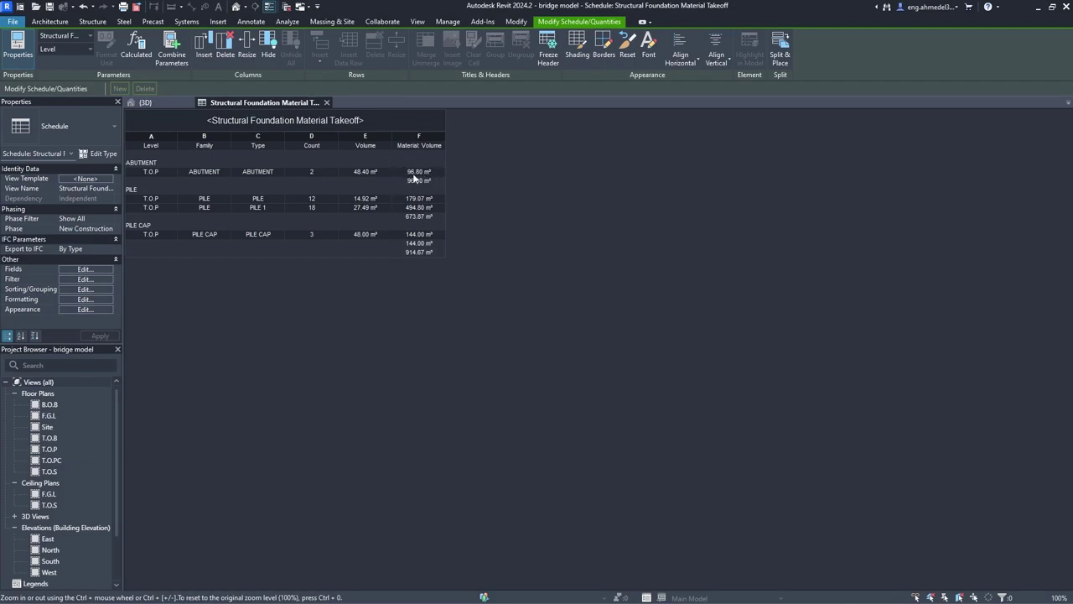
Add a calculated COST1 field with the formula (Volume/1)*2500
left_click(85, 269)
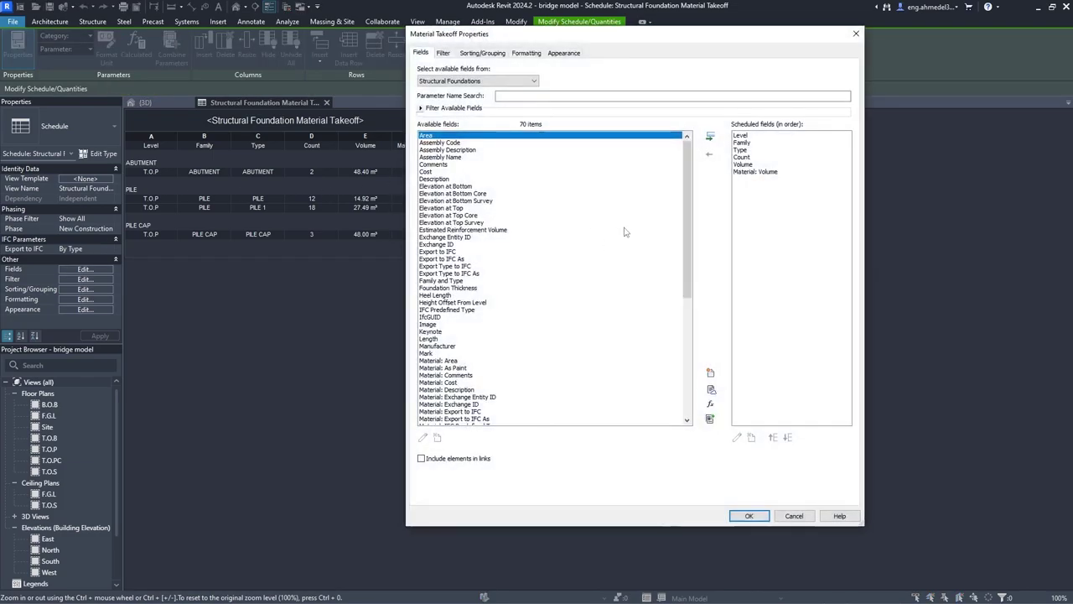
left_click(710, 405)
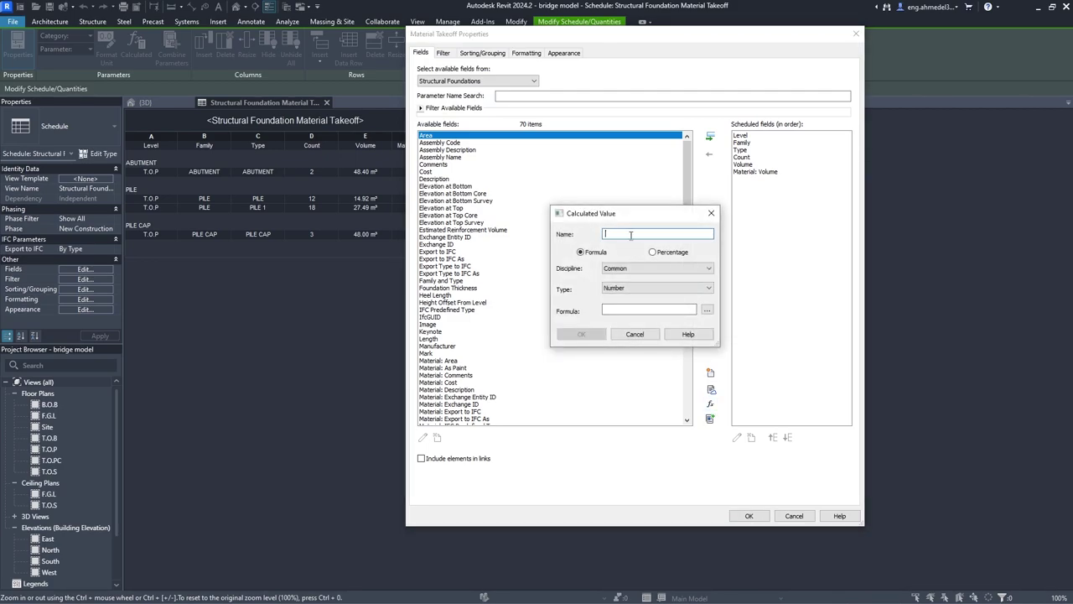
type("COST1")
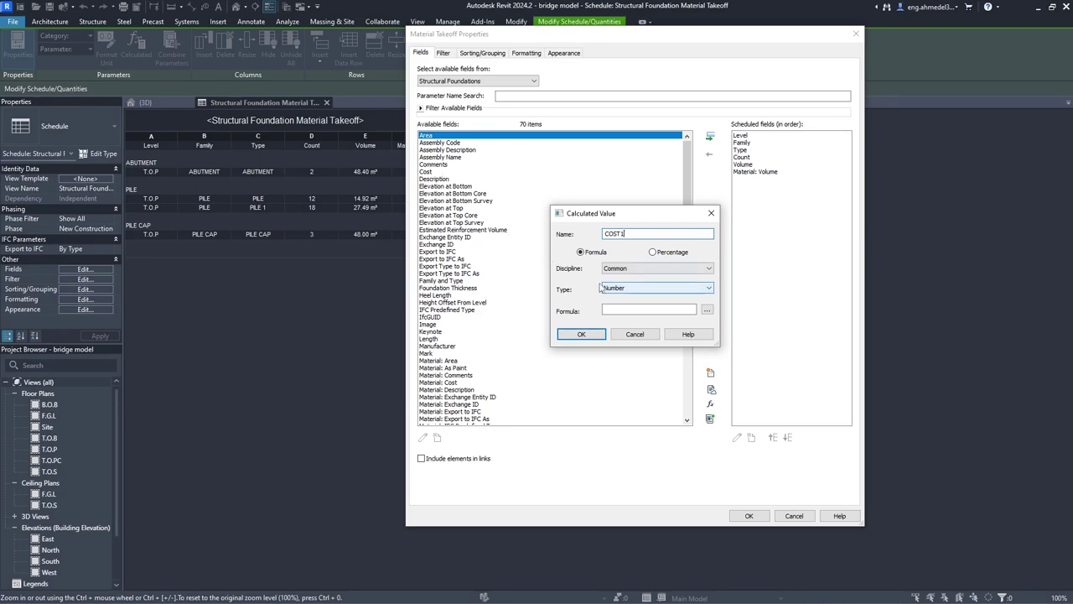
left_click(706, 310)
left_click(591, 233)
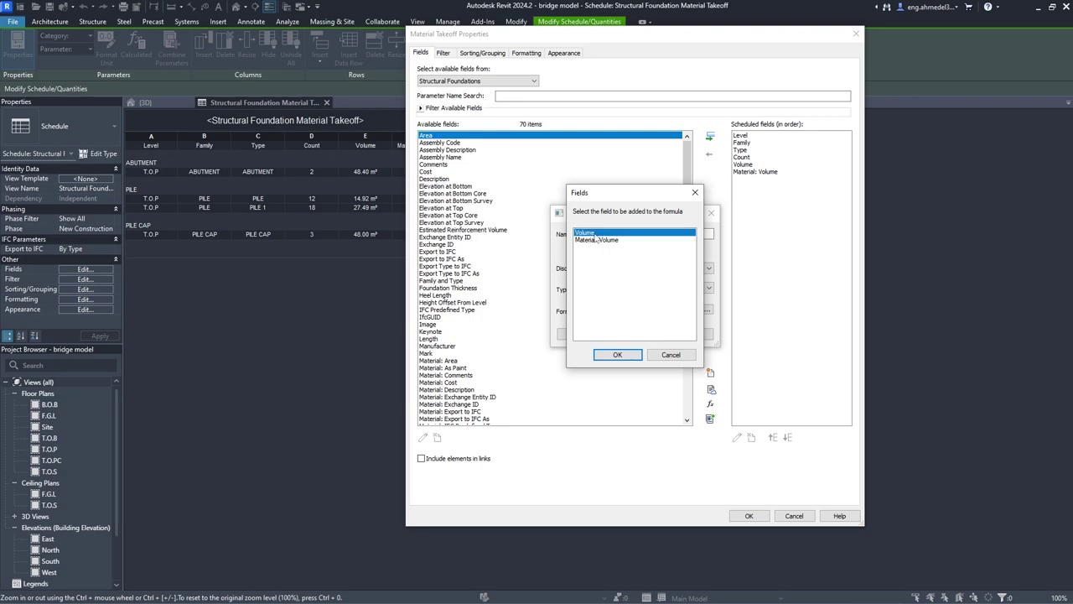
left_click(617, 354)
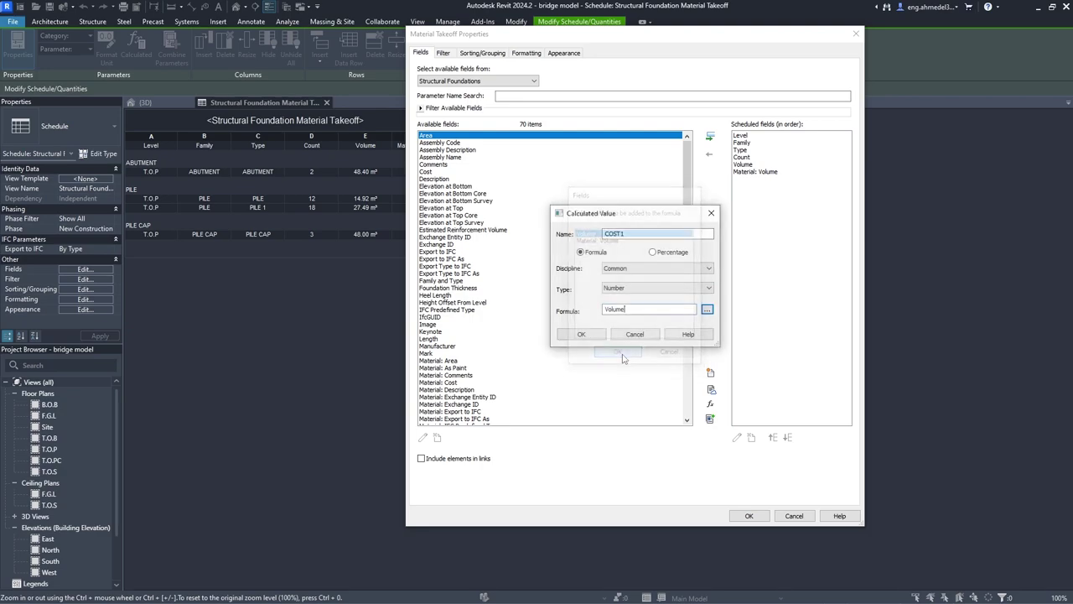
left_click(606, 308)
type("(")
left_click(630, 309)
type(")")
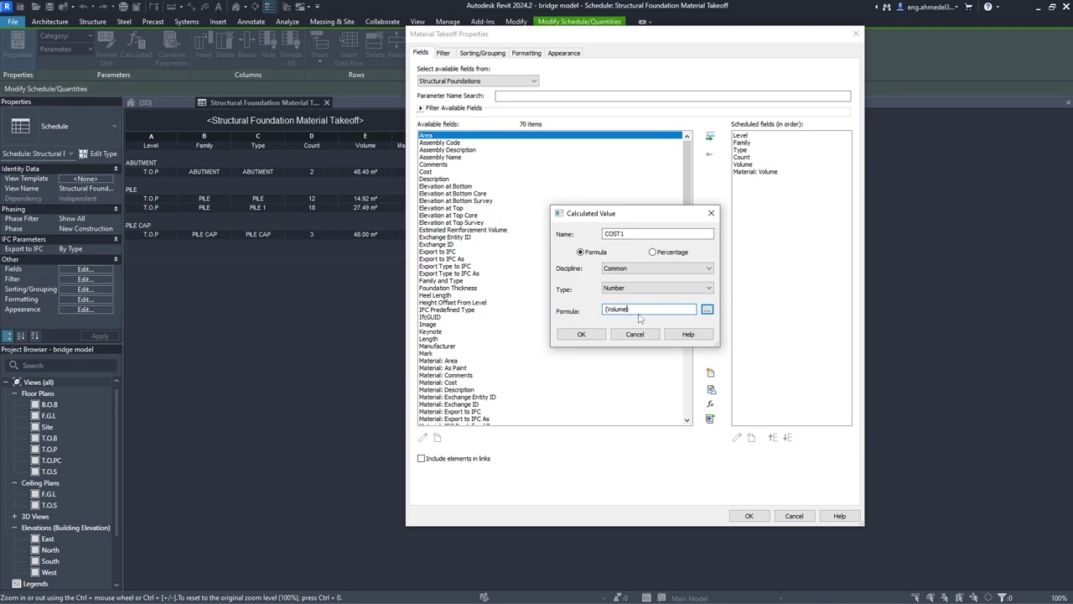
type("/")
left_click(600, 334)
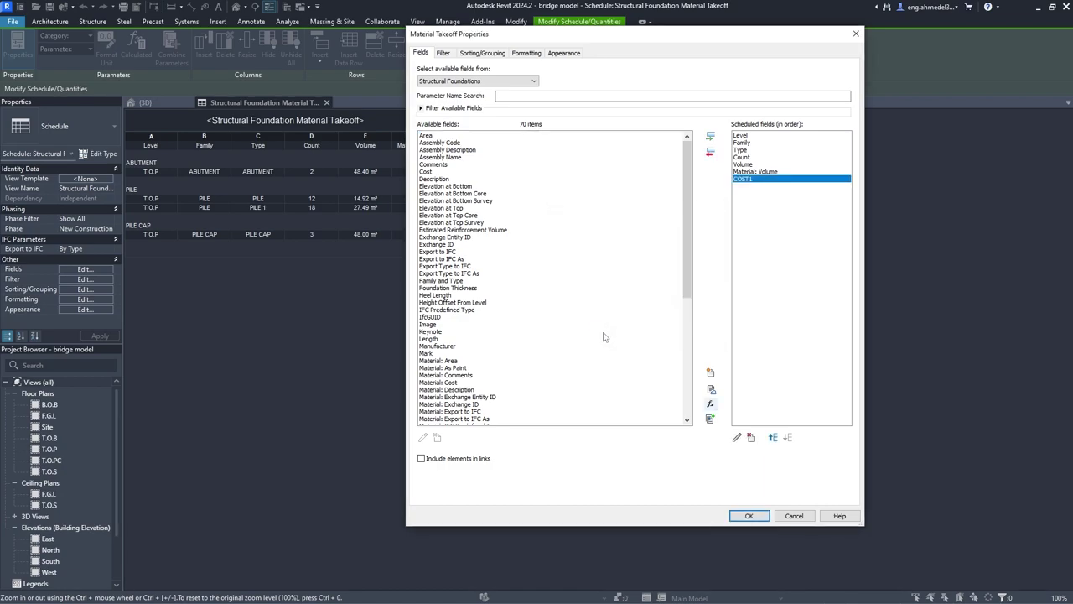
left_click(749, 516)
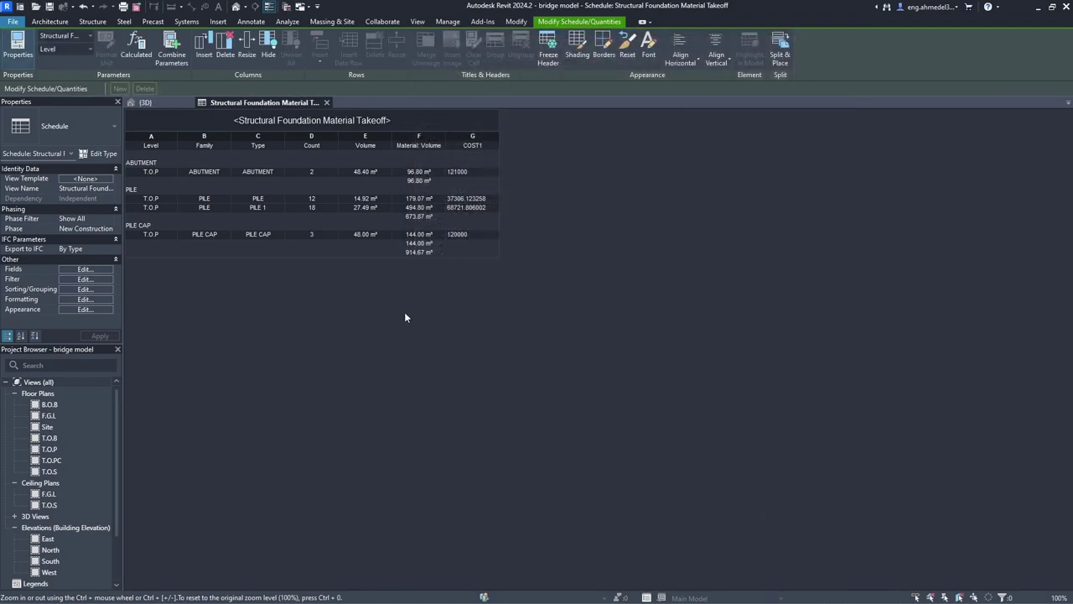
Center-align the COST1 column and set it to calculate totals
left_click(85, 298)
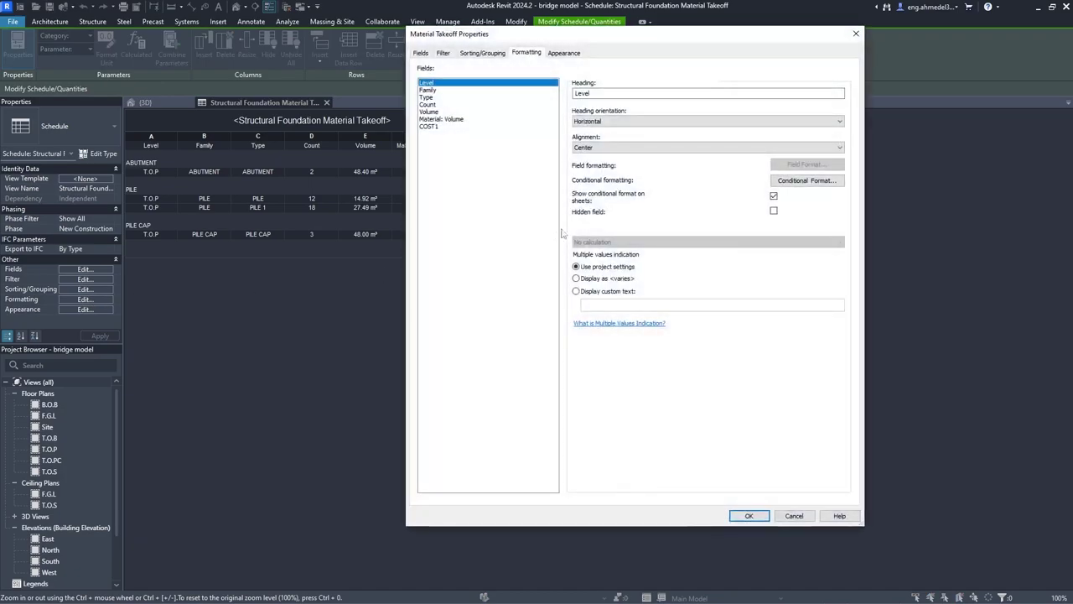
left_click(457, 126)
left_click(627, 148)
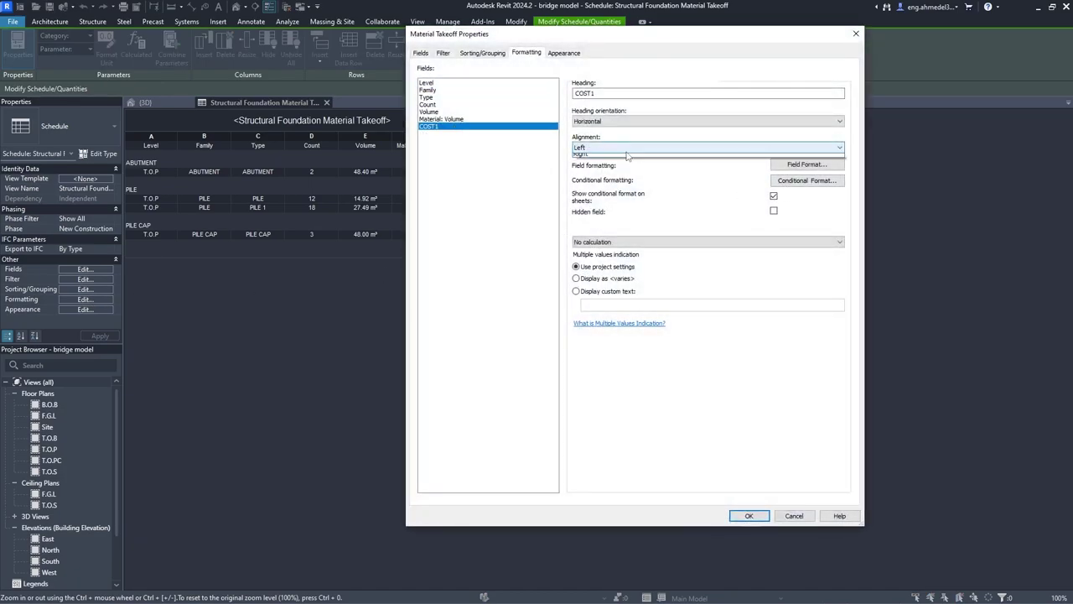
left_click(622, 162)
left_click(633, 241)
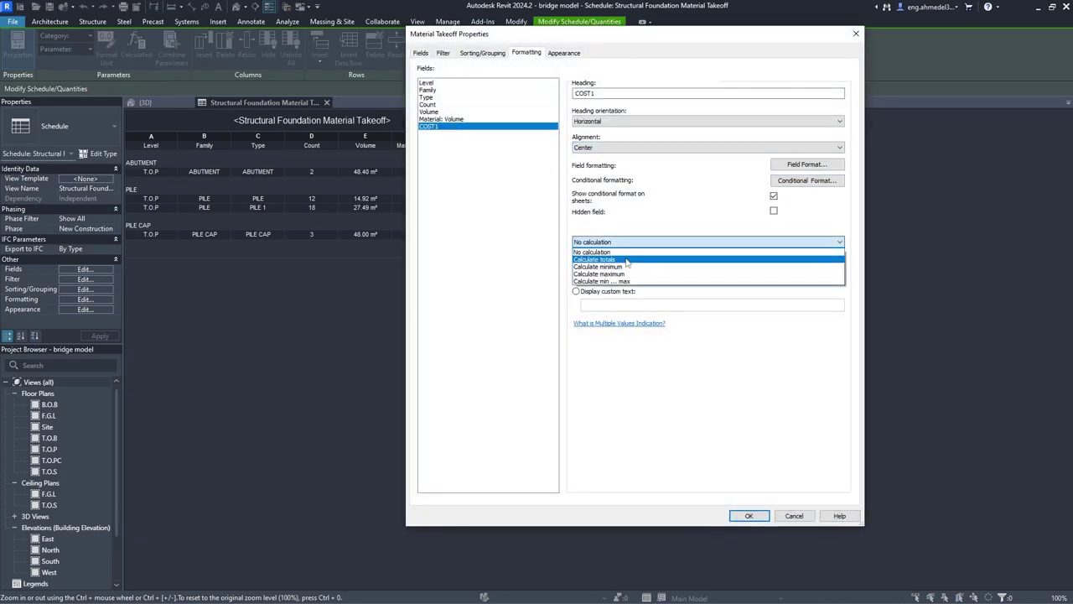
left_click(627, 260)
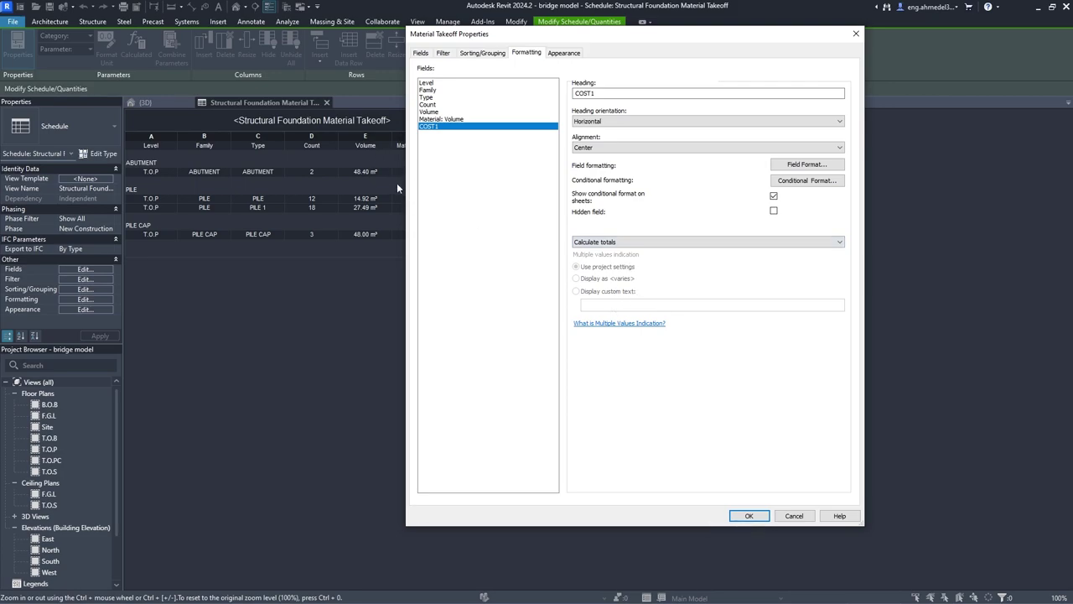
left_click(739, 516)
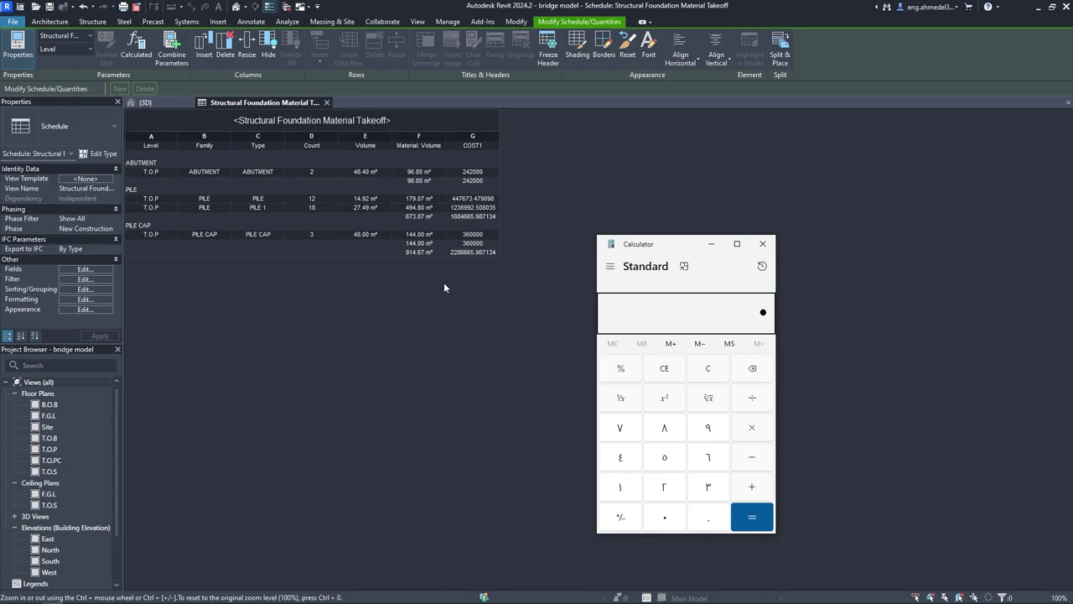
Check 914.67 × 2500 = 2,286,675 in Calculator, then close Calculator and the schedule tab
type("914.6")
type("7*2500")
key("Return")
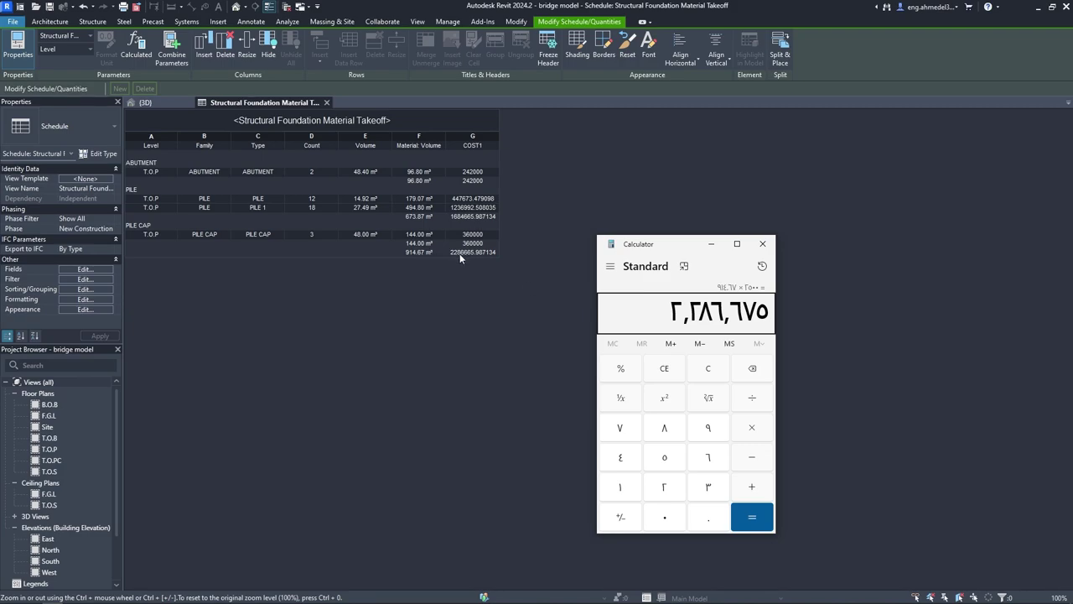
left_click(762, 243)
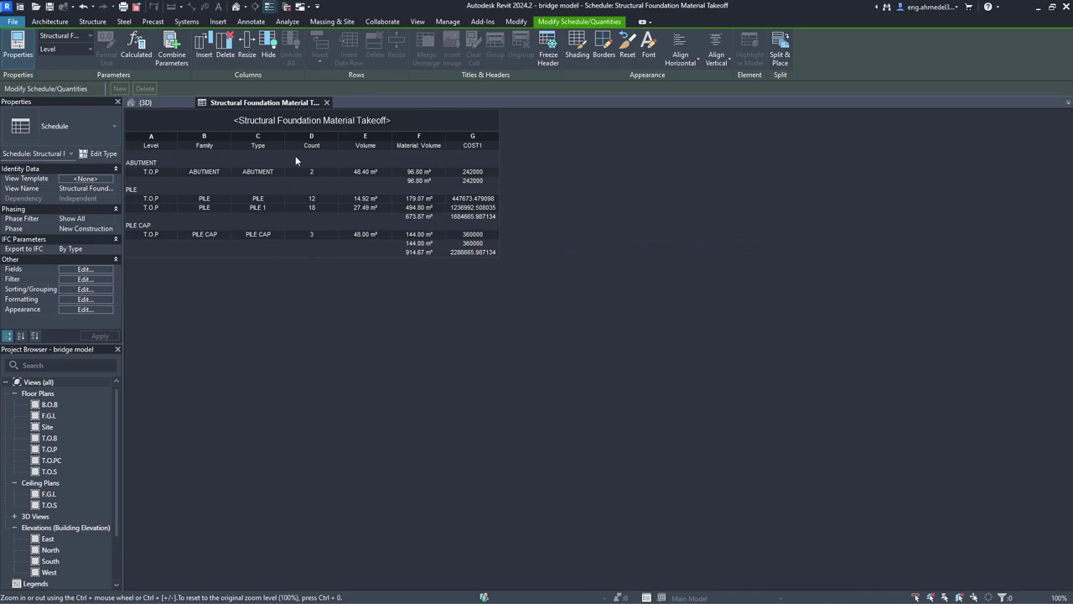
left_click(327, 102)
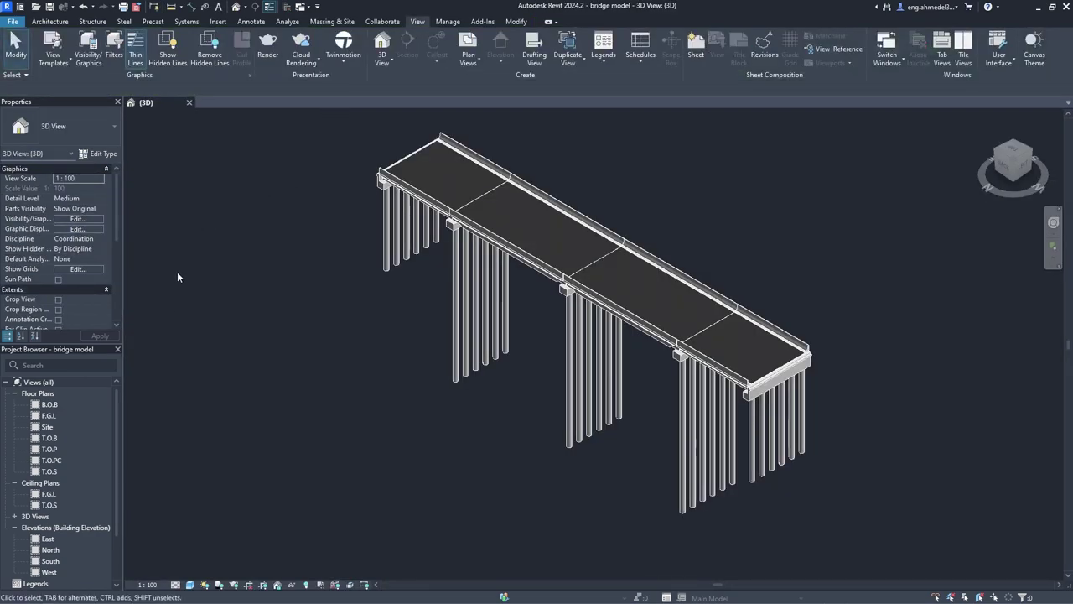
Start a new Material Takeoff for the Structural Framing category
left_click(649, 57)
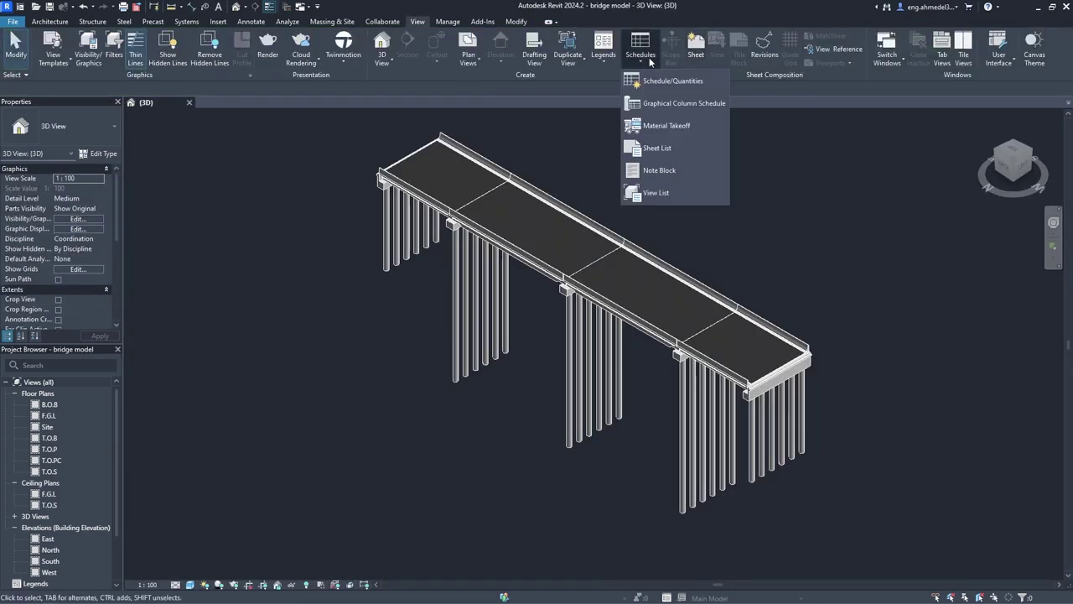
left_click(671, 126)
left_click_drag(506, 277, 506, 323)
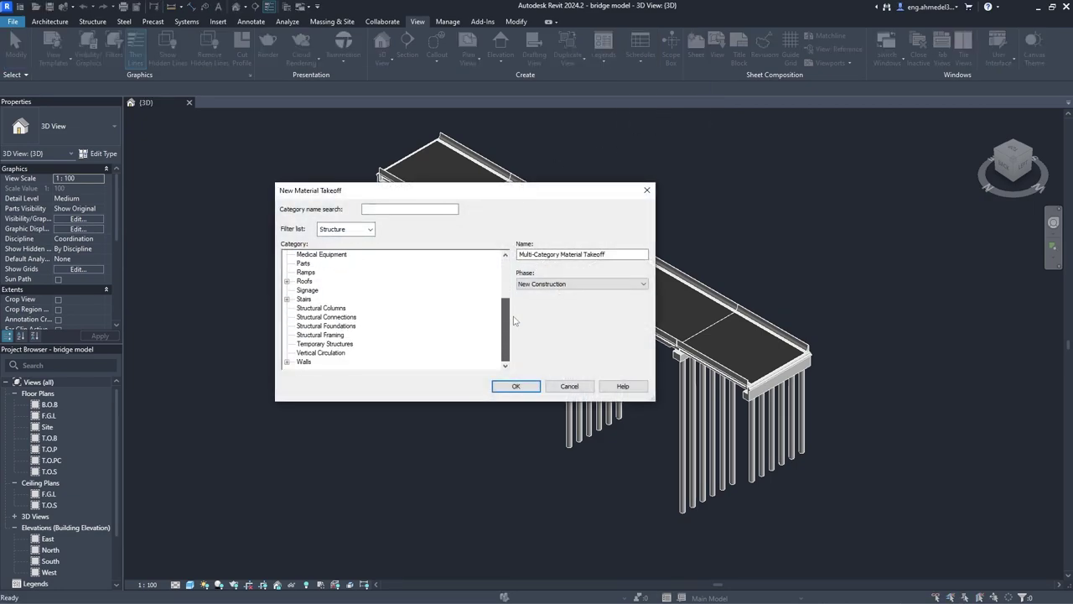
left_click(327, 335)
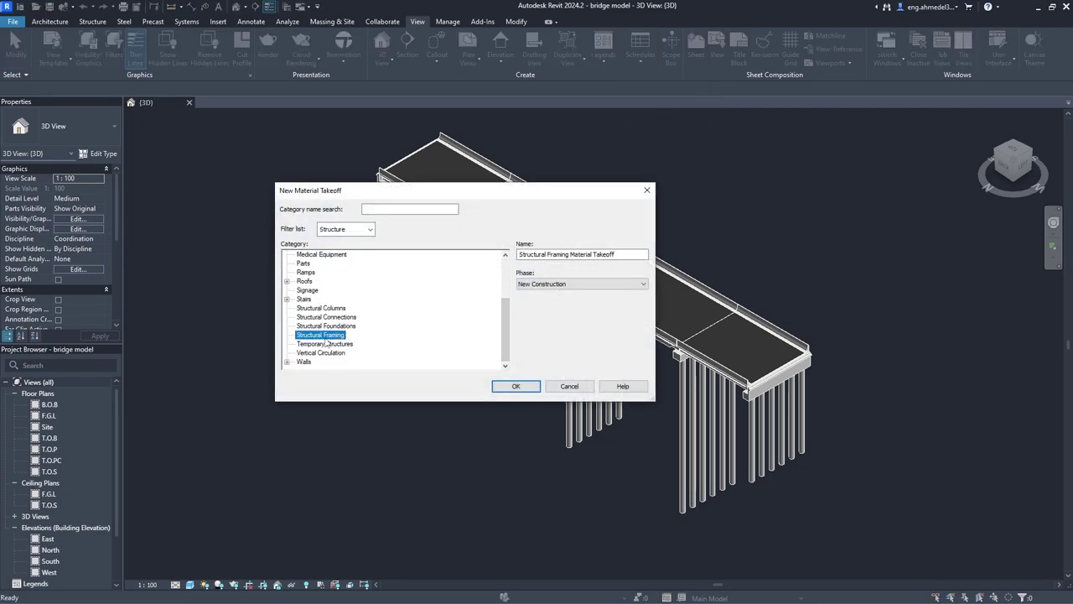
left_click(516, 386)
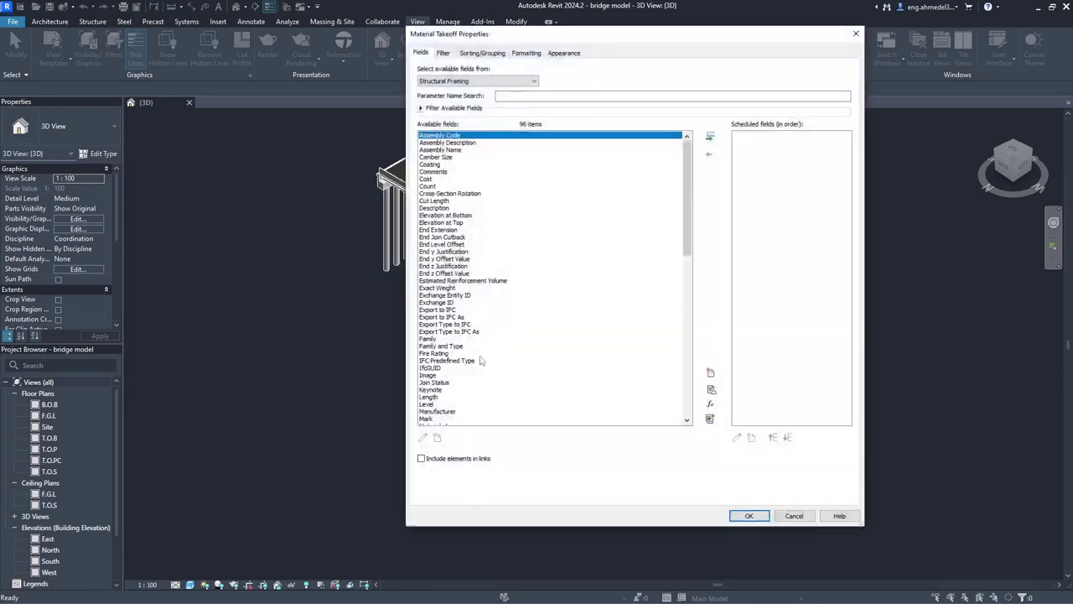
Add the Count, Family, Material: Volume, Volume and Type fields to the schedule
left_click(436, 186)
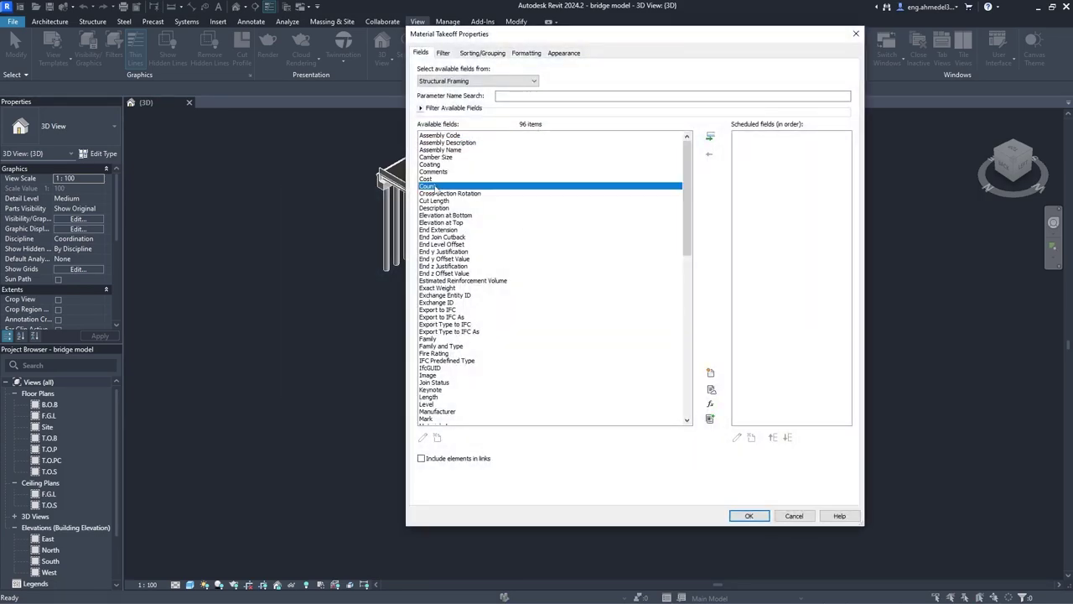
left_click(710, 136)
scroll(497, 217, "down", 4)
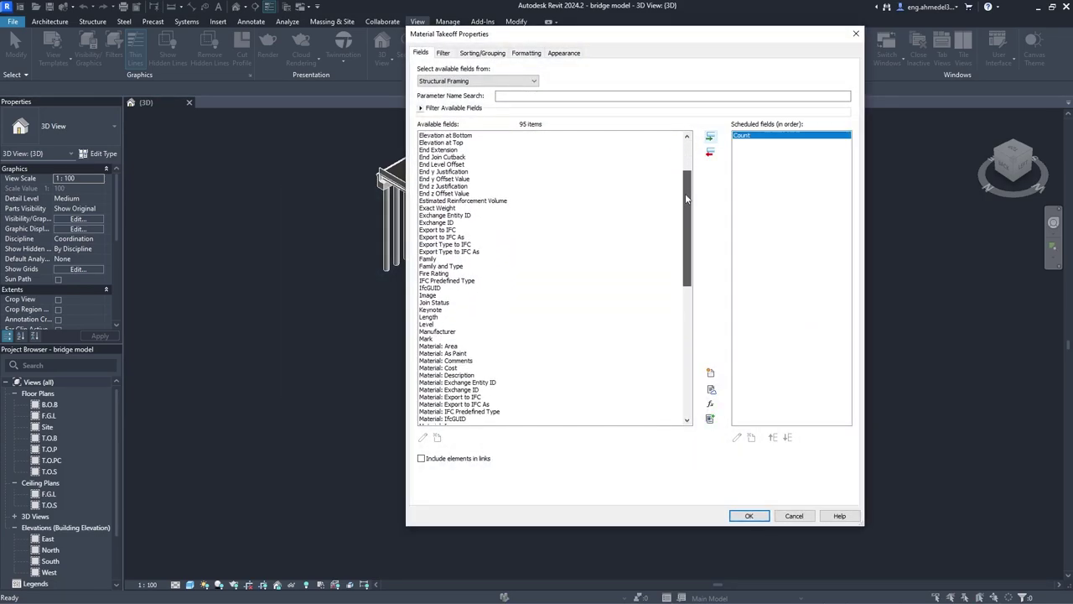
left_click(429, 252)
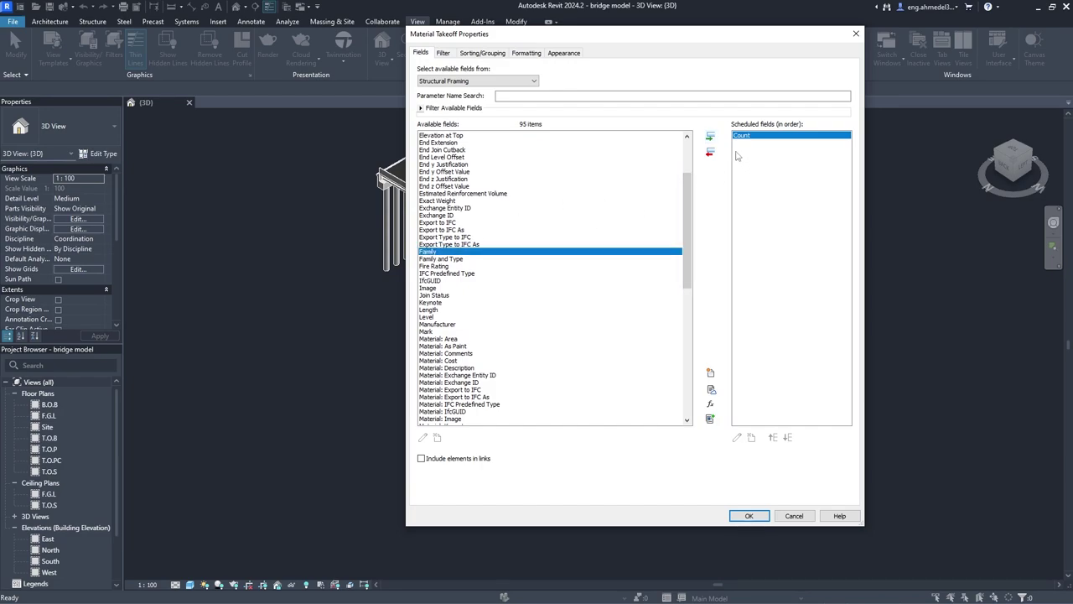
left_click(710, 136)
left_click_drag(684, 208, 684, 271)
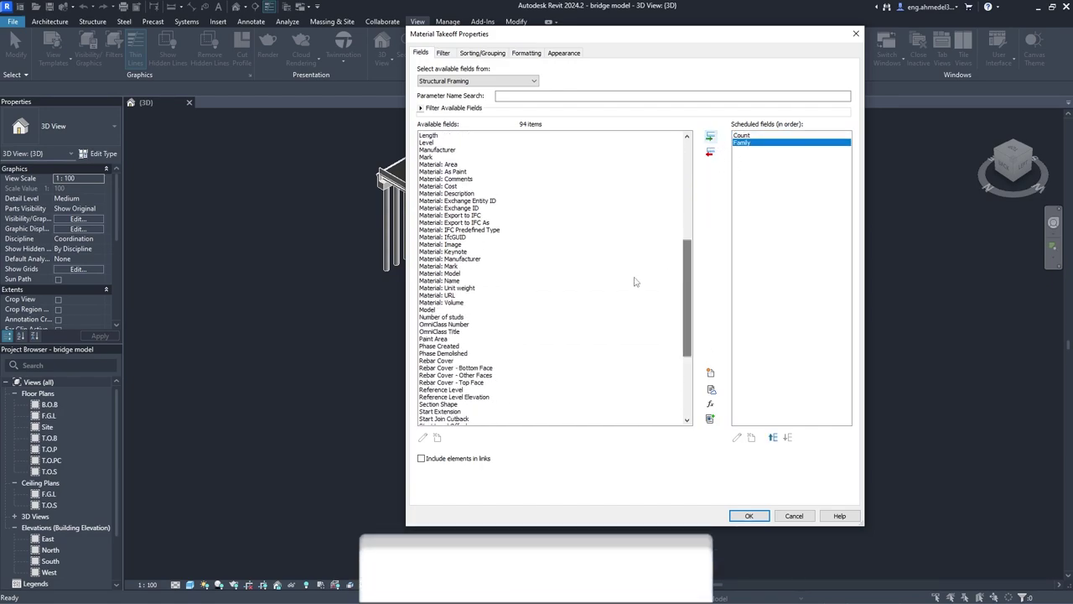
left_click(441, 302)
left_click(710, 136)
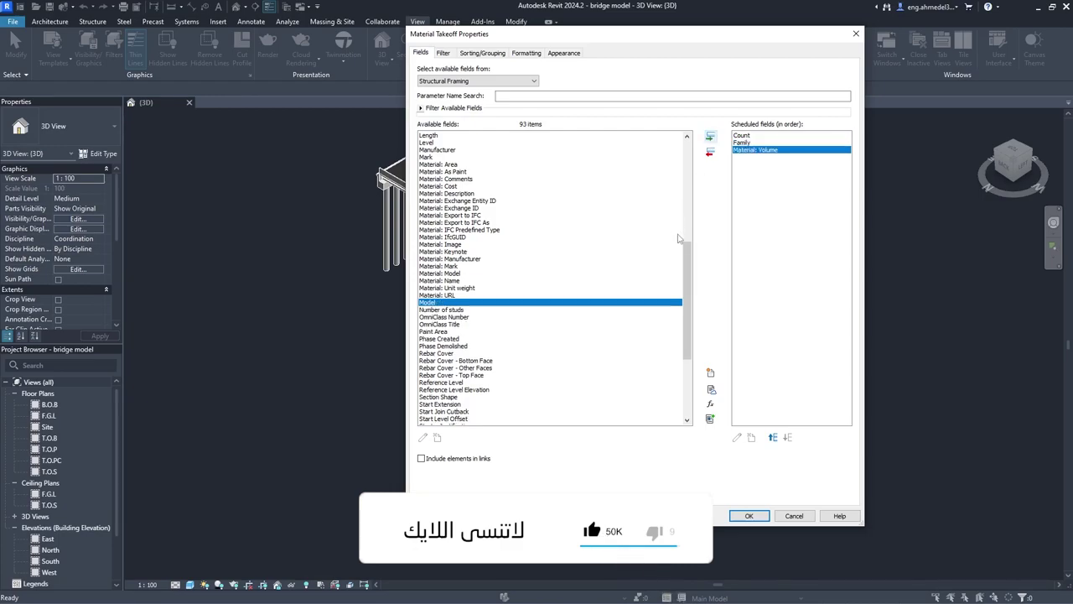
left_click_drag(683, 256, 685, 311)
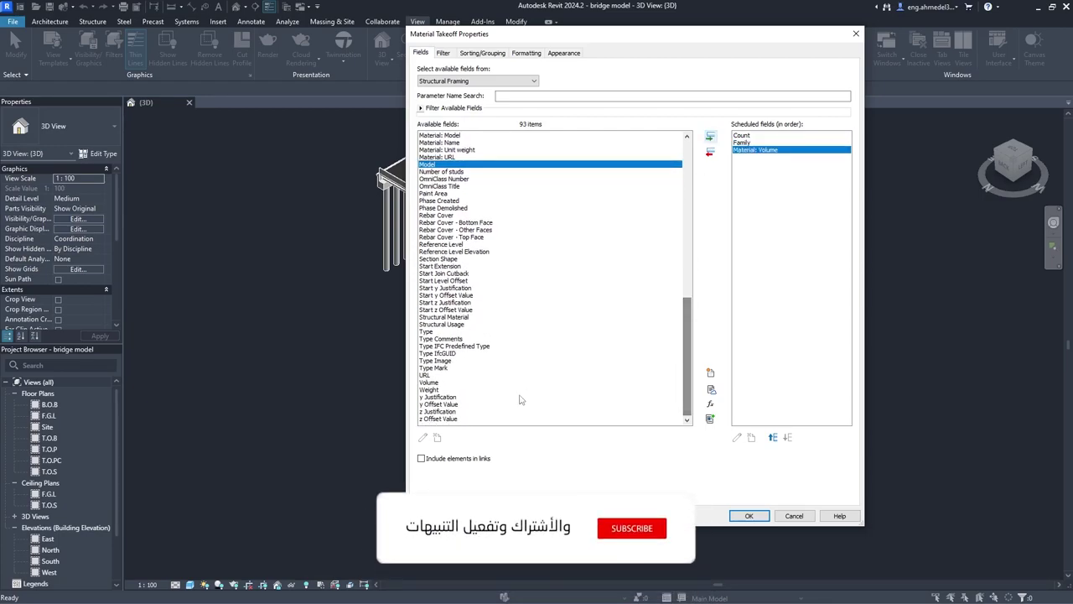
left_click(443, 383)
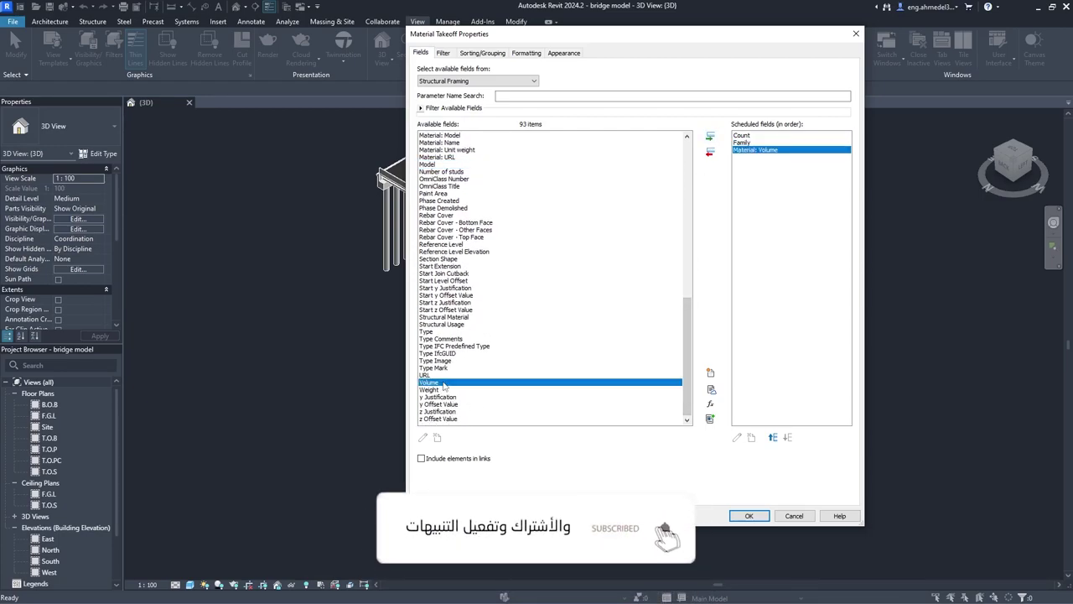
left_click(710, 136)
left_click_drag(688, 312, 688, 303)
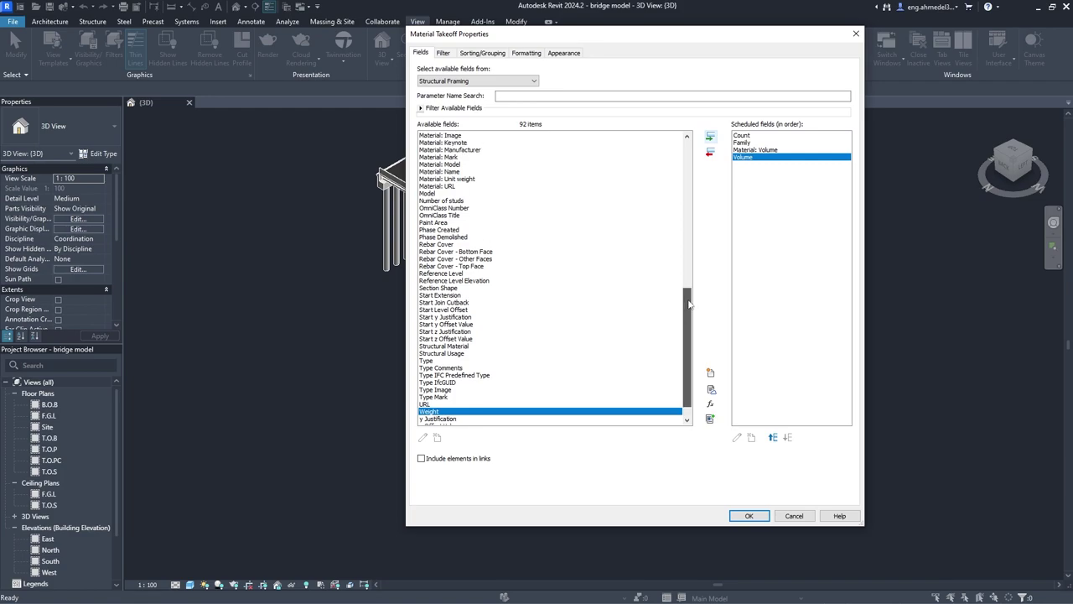
left_click(452, 360)
left_click(710, 135)
Reorder fields to Family, Type, Count, Volume, Material: Volume and confirm
left_click(759, 136)
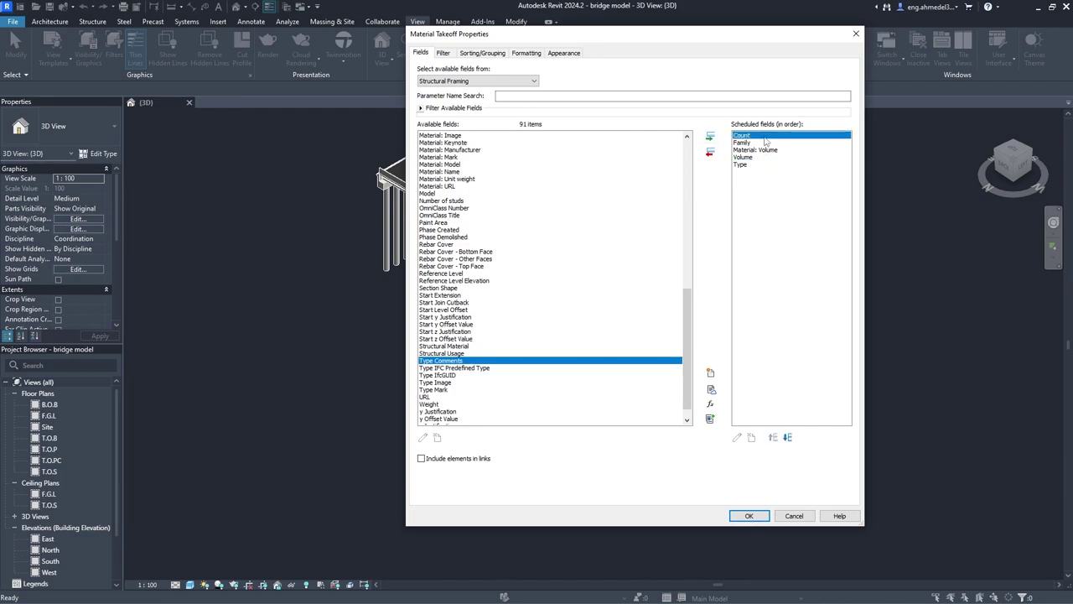
left_click(758, 142)
left_click(772, 437)
left_click(740, 164)
left_click(772, 436)
left_click(772, 436)
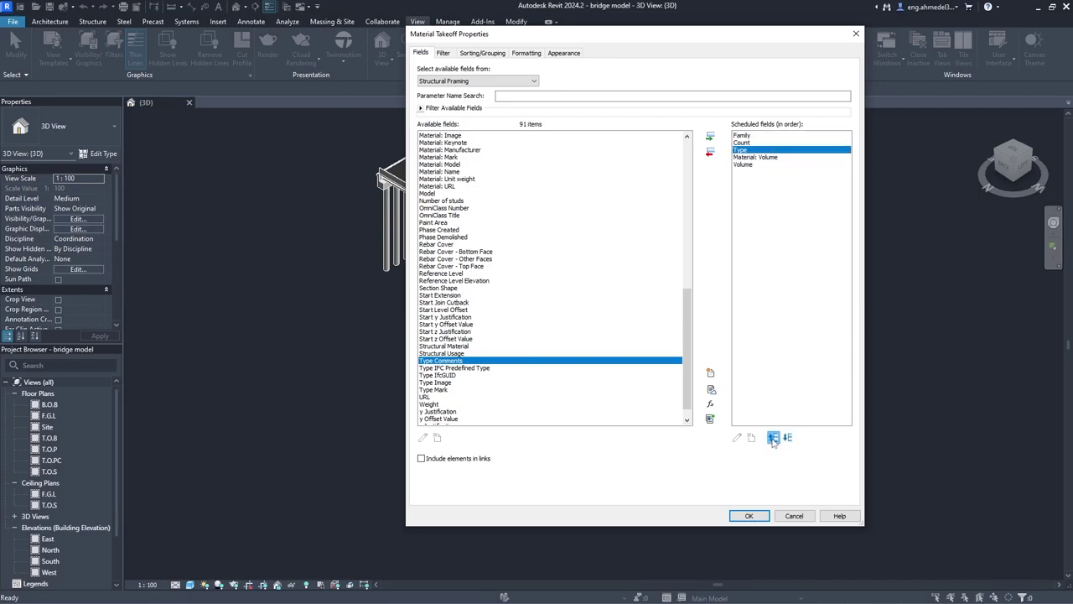
left_click(773, 437)
left_click(775, 158)
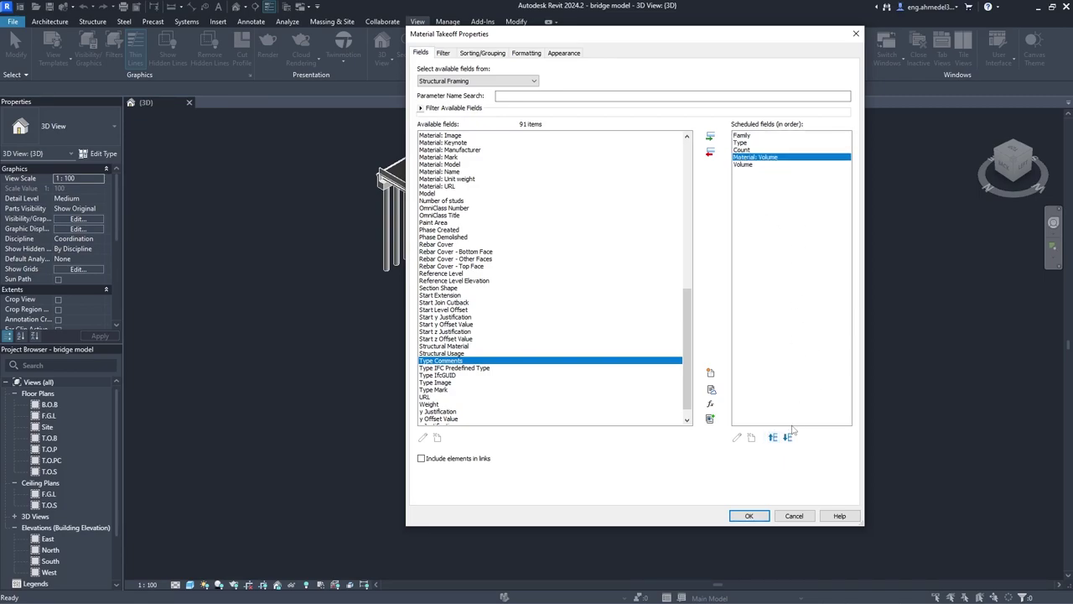
left_click(787, 436)
left_click(749, 516)
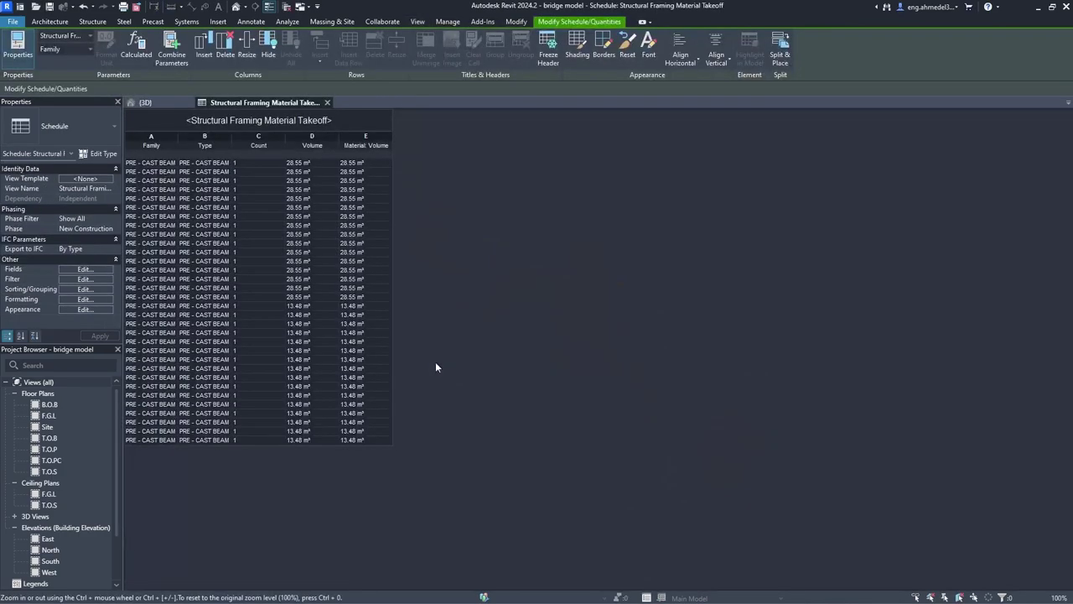
Centre-align all columns and widen the Type and Family columns to show full beam names
left_click(84, 299)
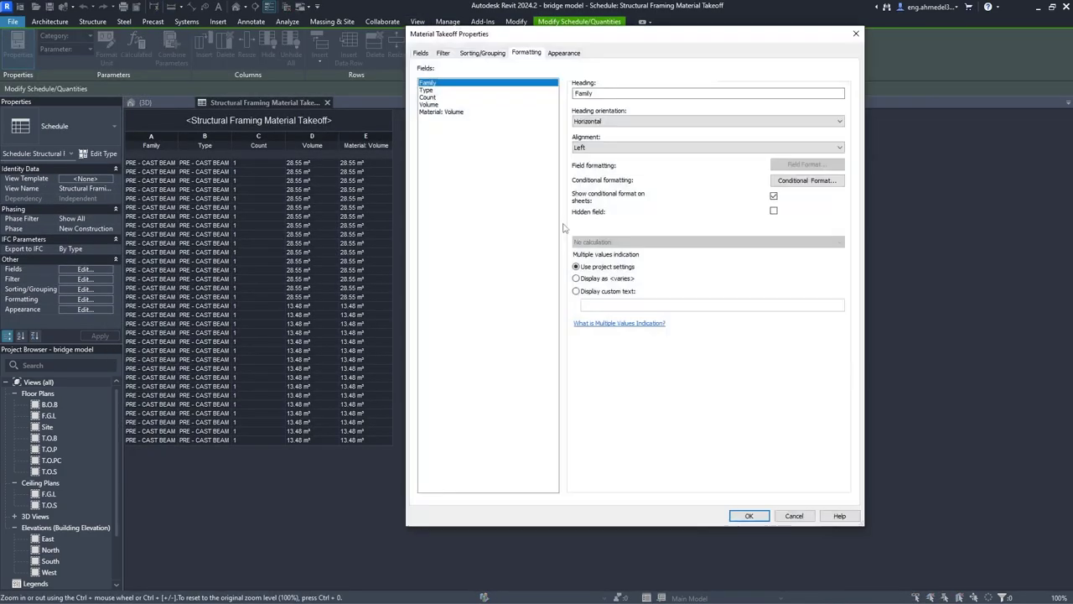
left_click(452, 115, "shift")
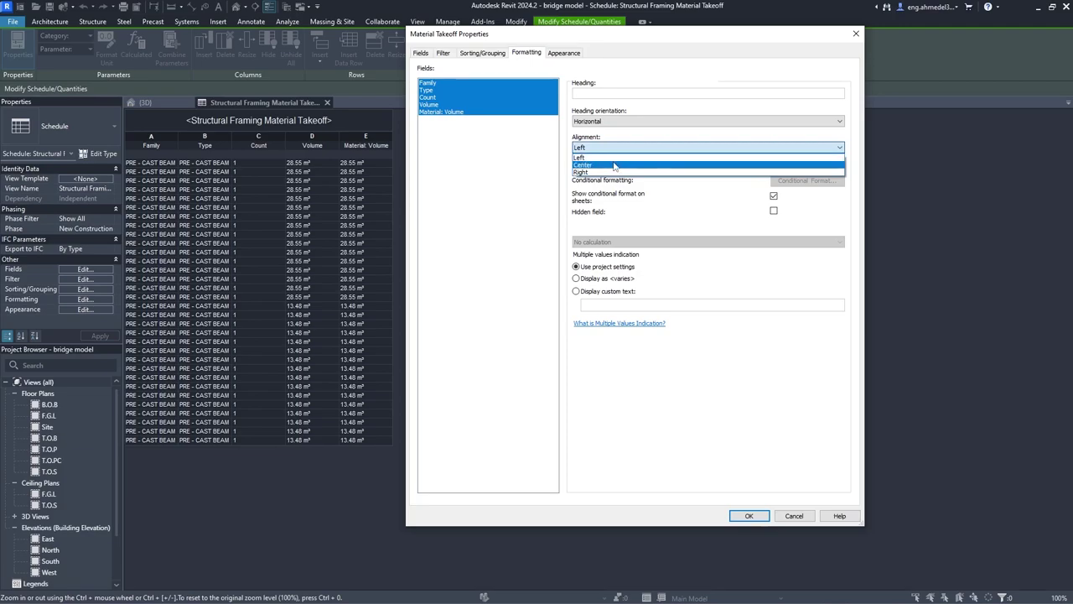
left_click(620, 165)
left_click(746, 516)
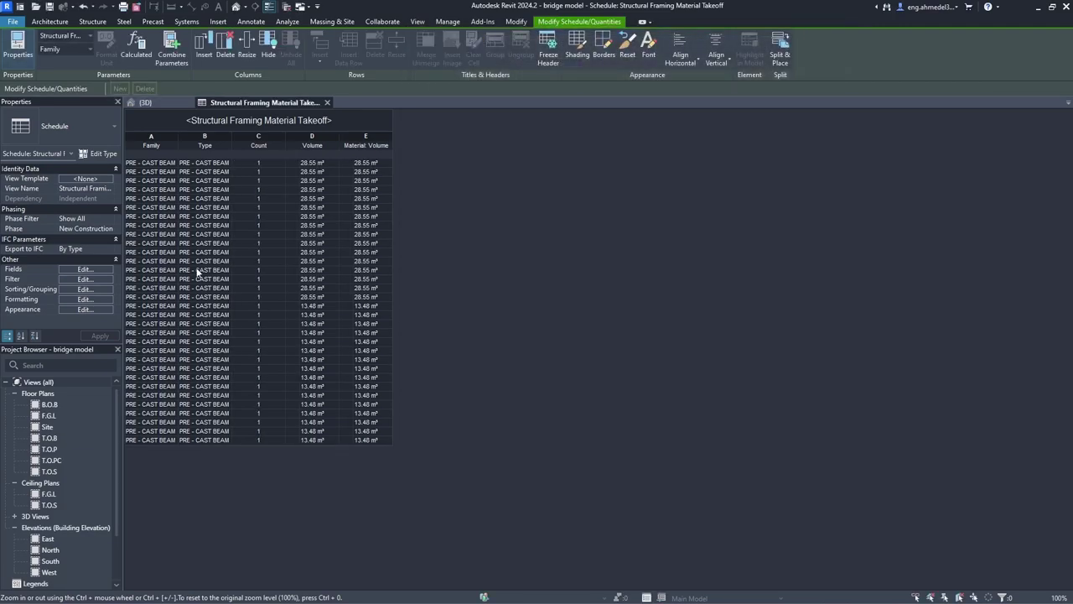
left_click_drag(229, 134, 363, 136)
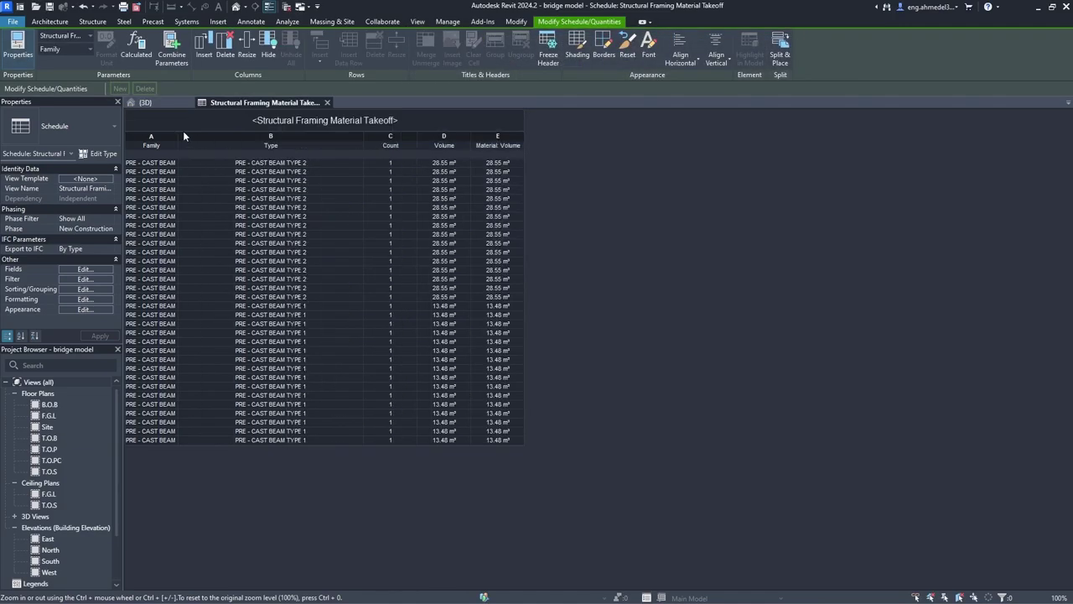
left_click_drag(179, 133, 239, 135)
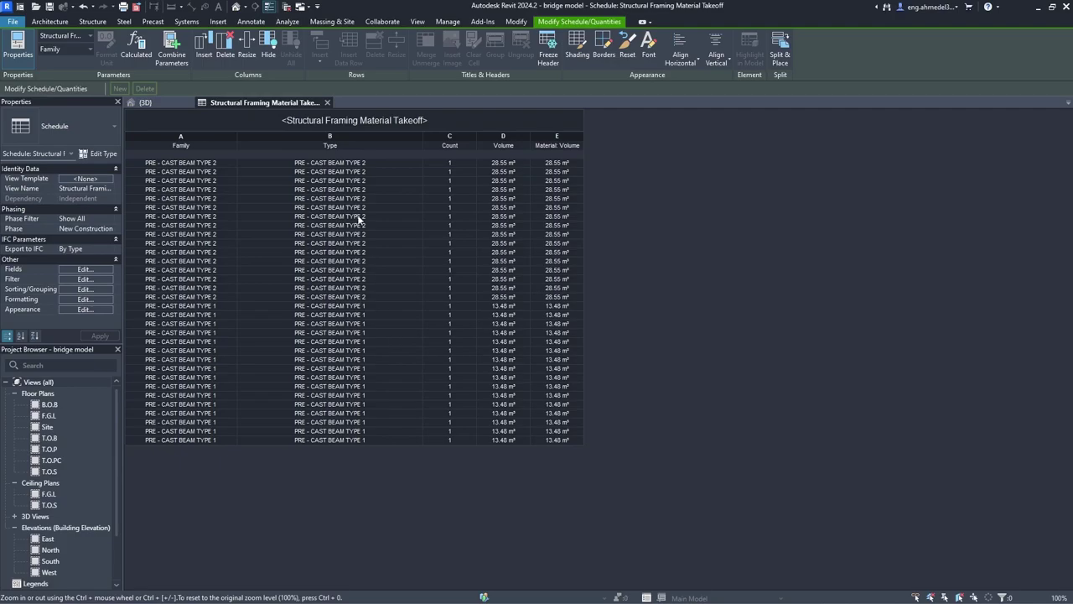
Remove the Type field from the takeoff schedule
left_click(100, 270)
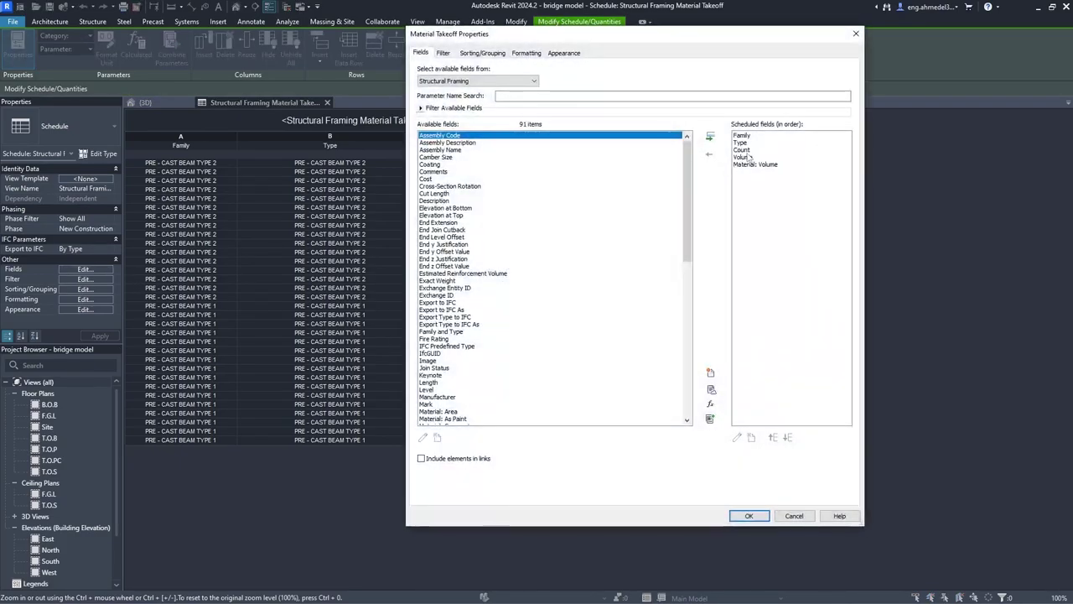
left_click(710, 152)
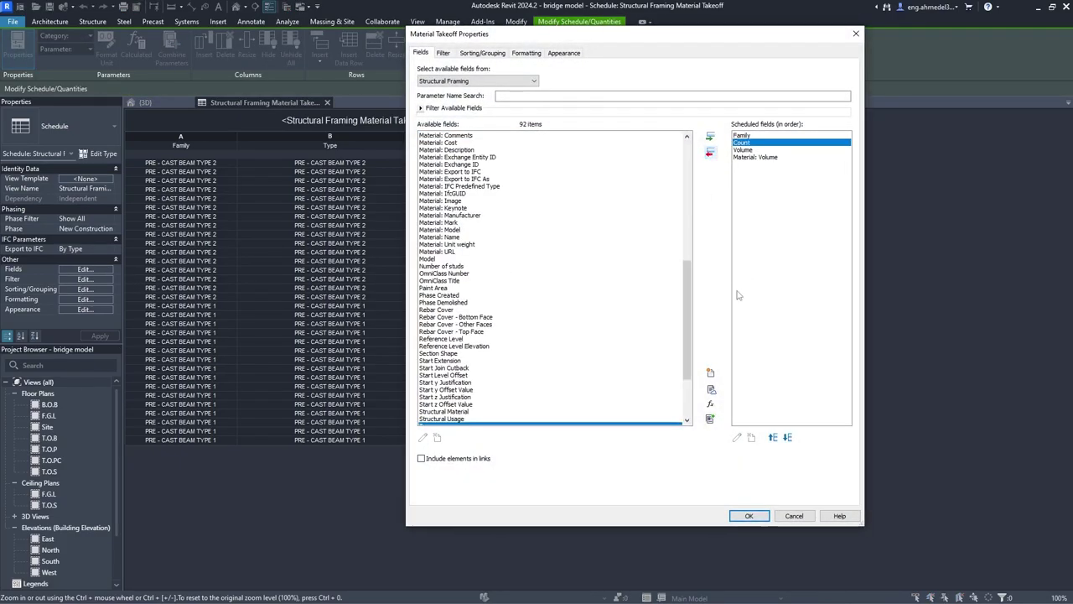
left_click(748, 515)
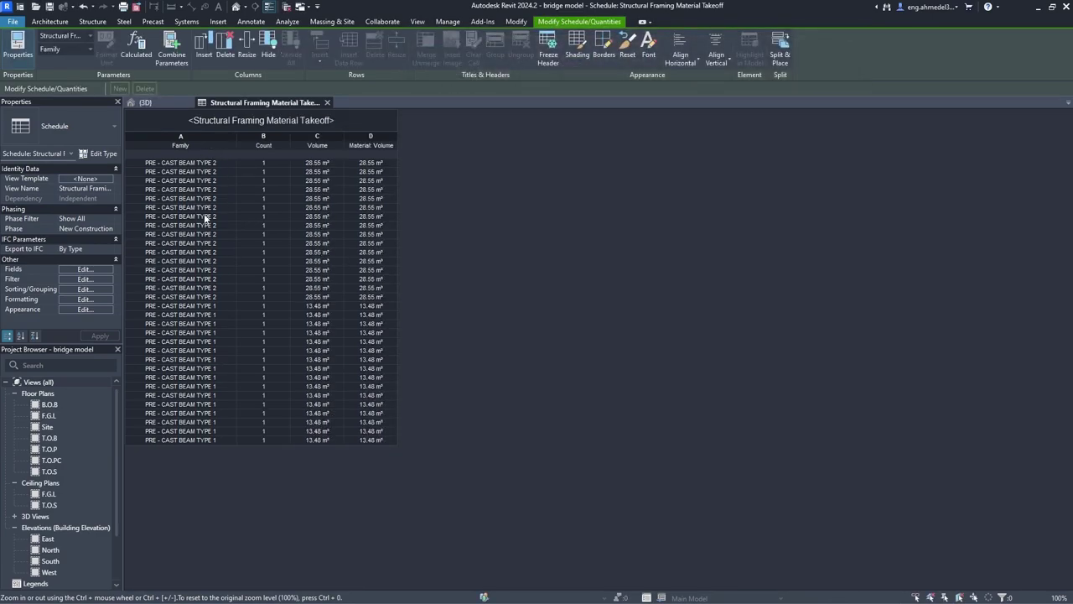
Group by Family with header and totals-only footer, totals-only grand total, itemizing off
left_click(92, 282)
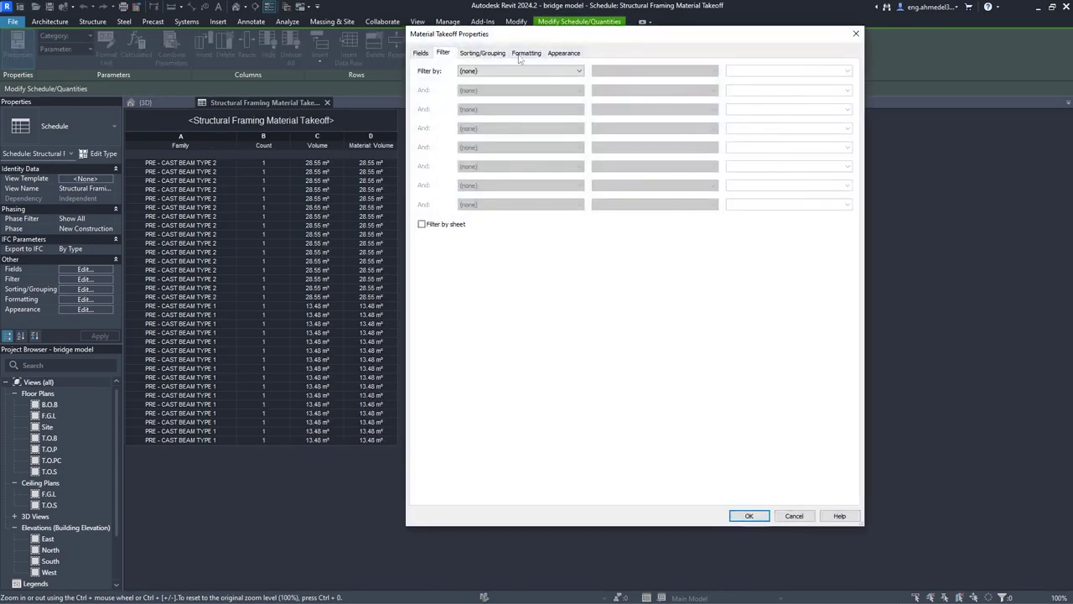
left_click(482, 51)
left_click(544, 71)
left_click(489, 84)
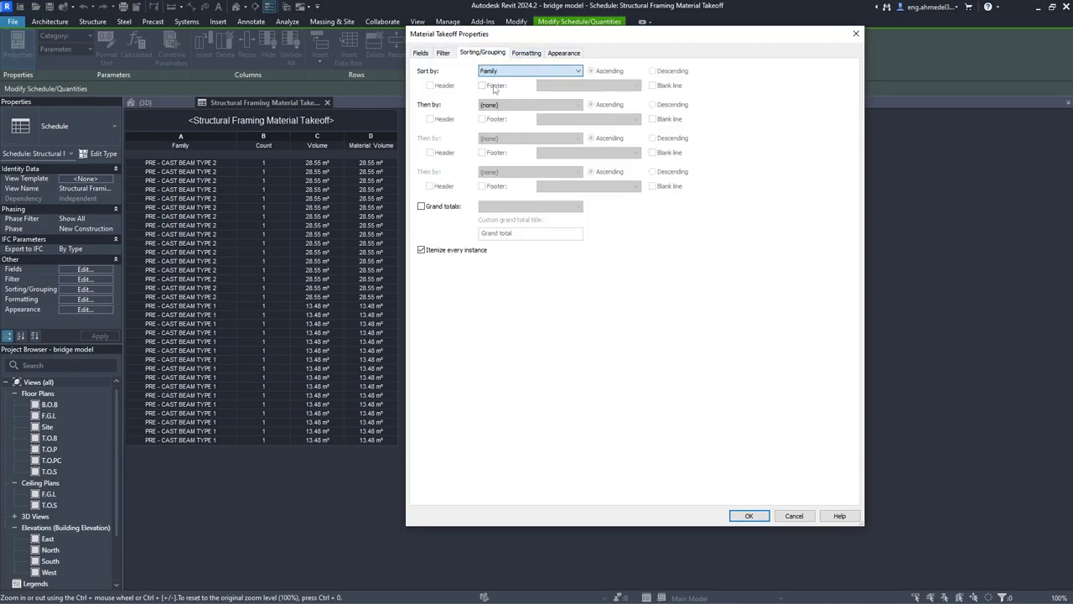
left_click(442, 252)
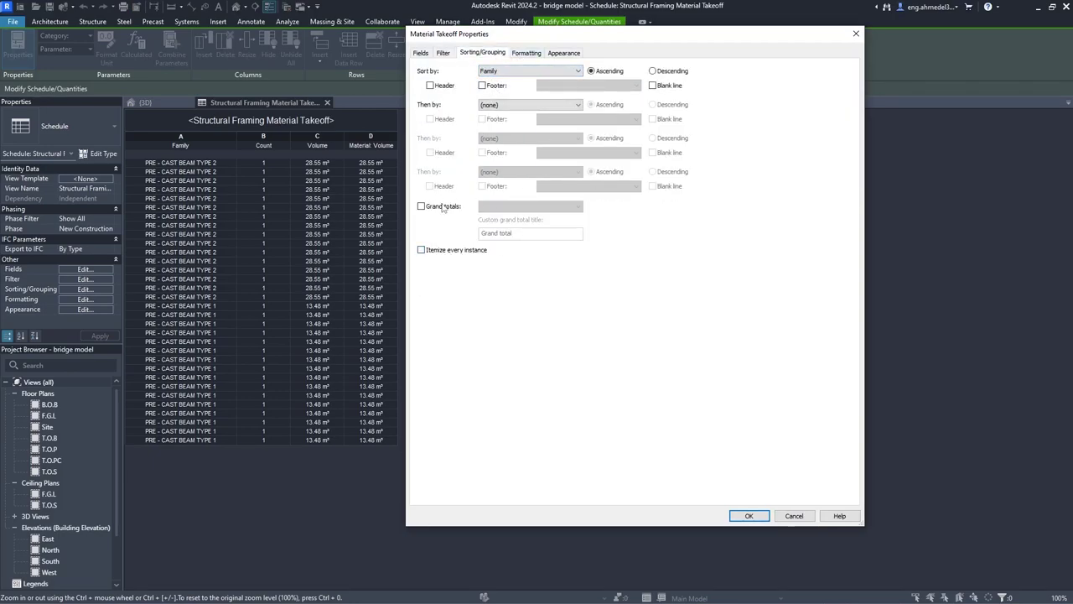
left_click(420, 206)
left_click(530, 206)
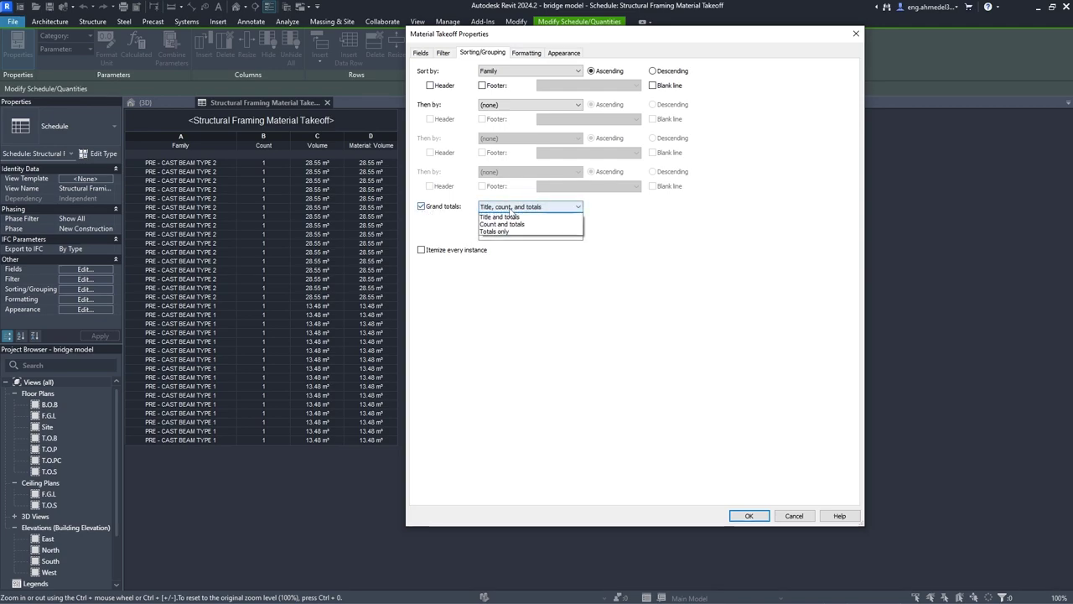
left_click(517, 240)
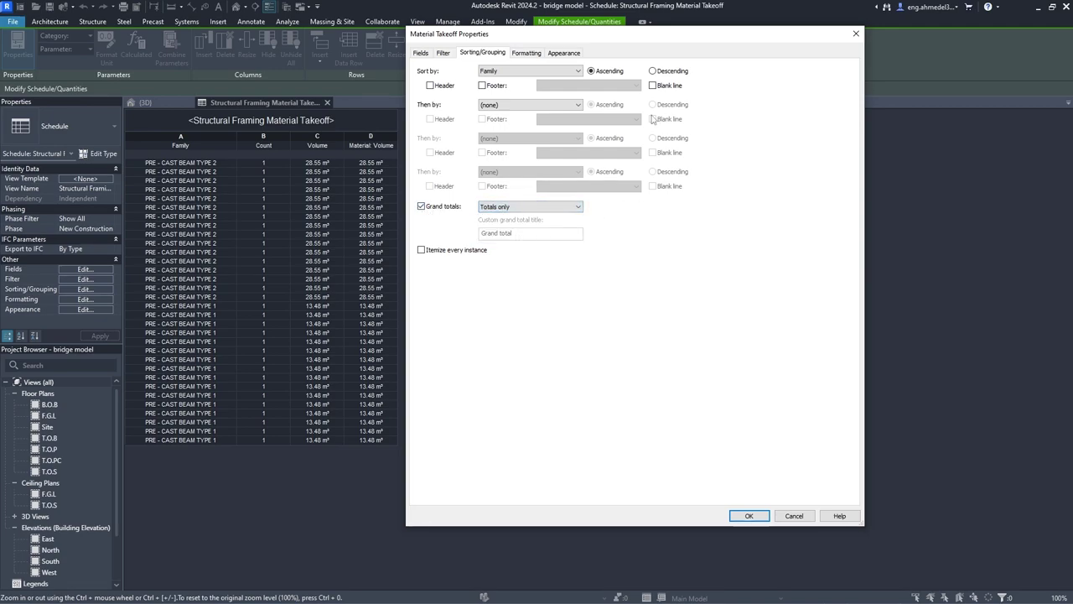
left_click(445, 87)
left_click(492, 85)
left_click(576, 86)
left_click(575, 119)
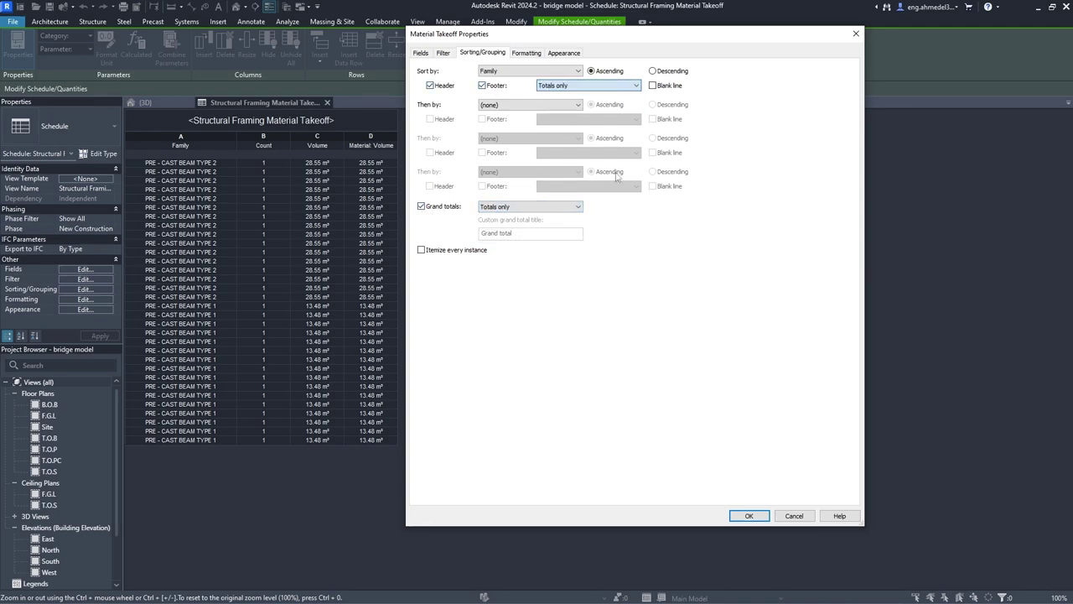
left_click(748, 516)
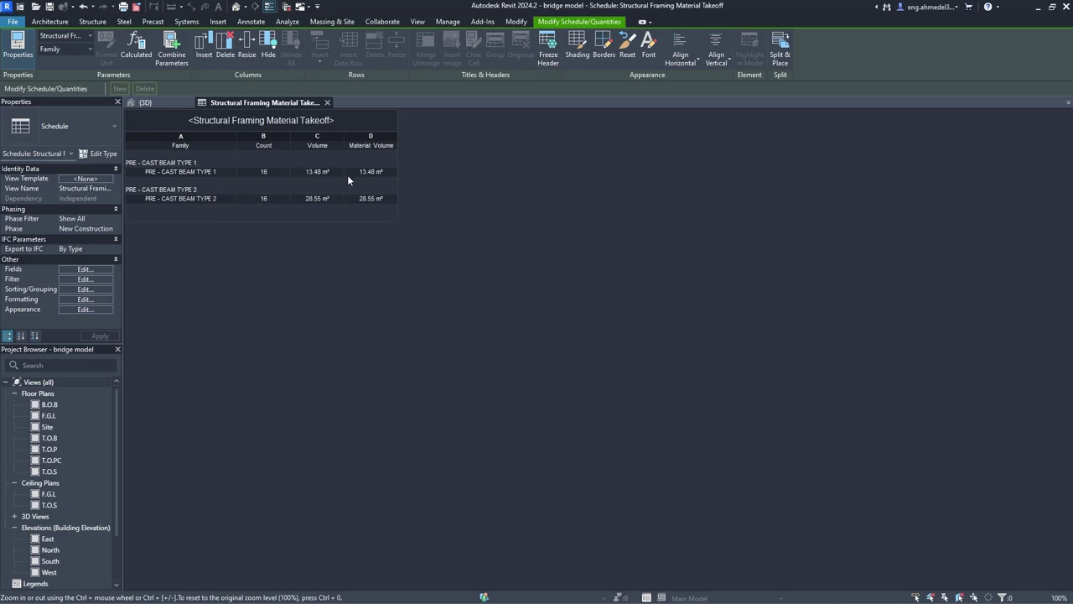
Make Material: Volume calculate totals, giving 215.70 and 456.78 m³ subtotals and 672.48 m³ total
left_click(92, 269)
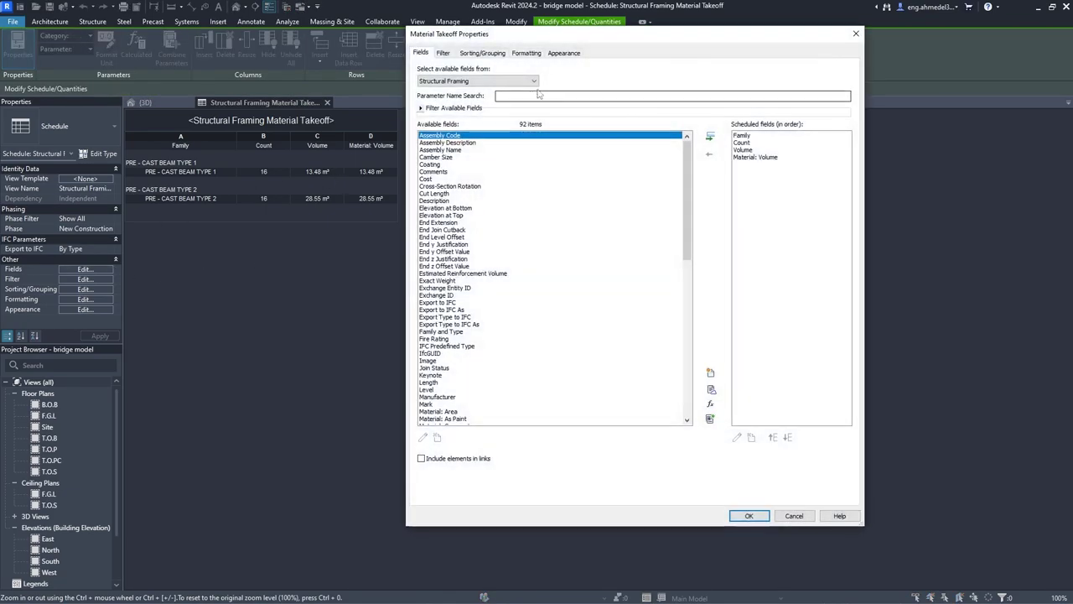
left_click(526, 53)
left_click(448, 104)
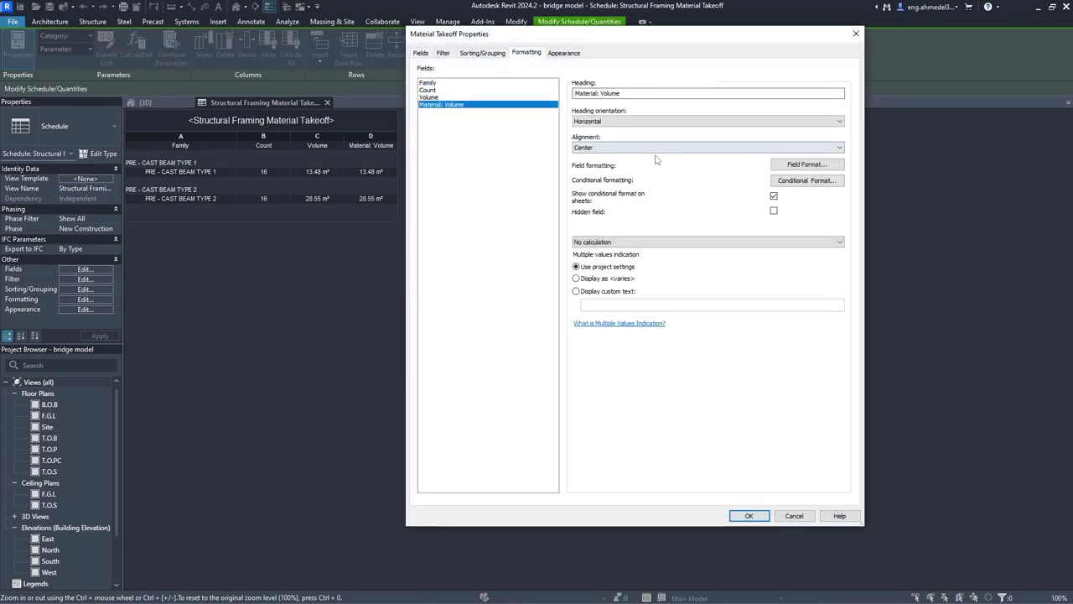
left_click(635, 243)
left_click(637, 258)
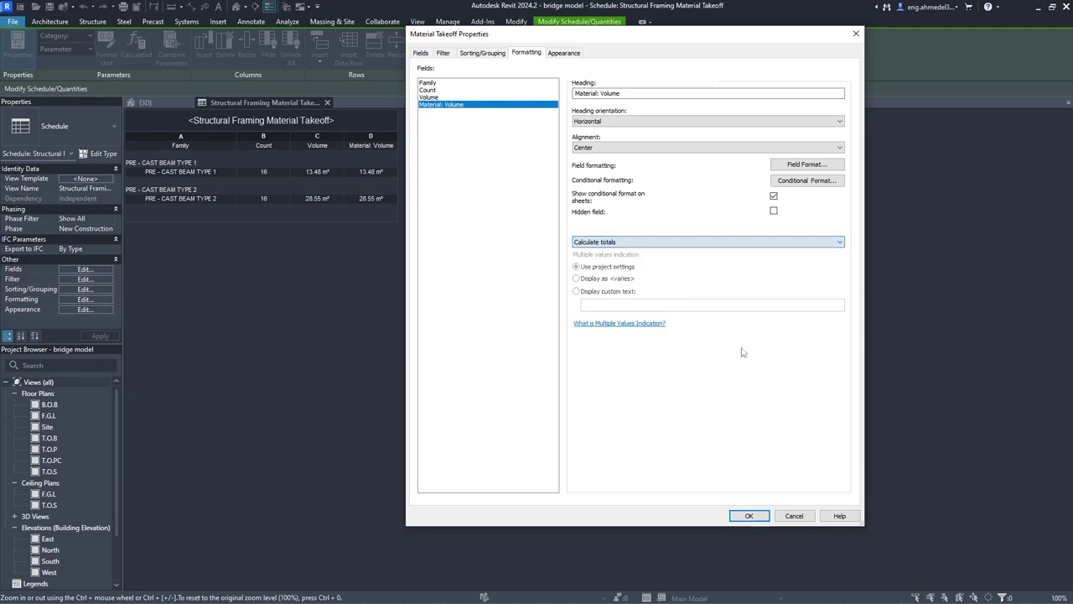
left_click(749, 515)
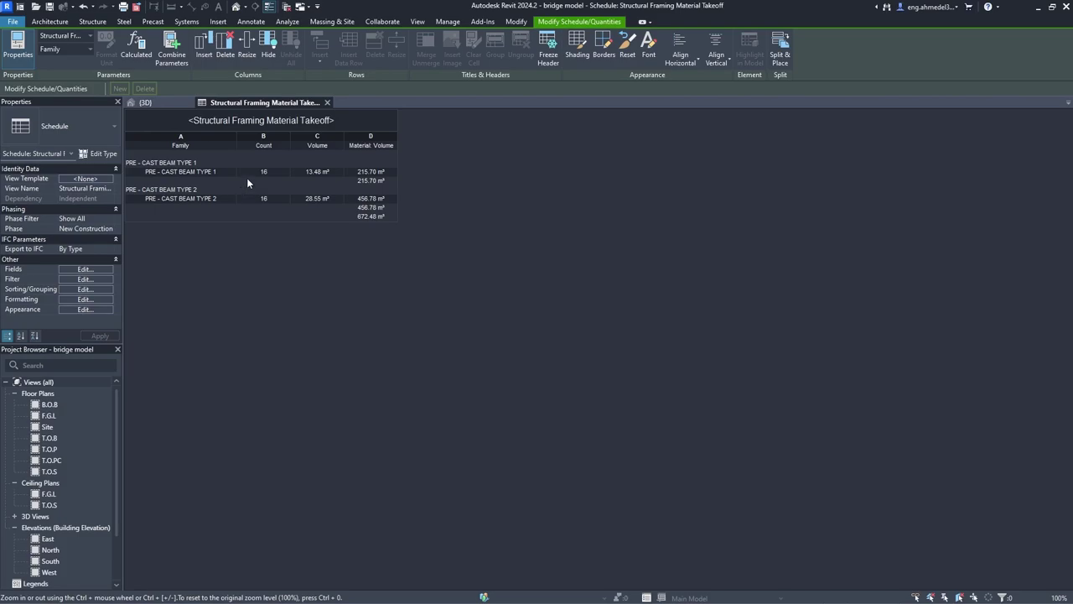
left_click(143, 171)
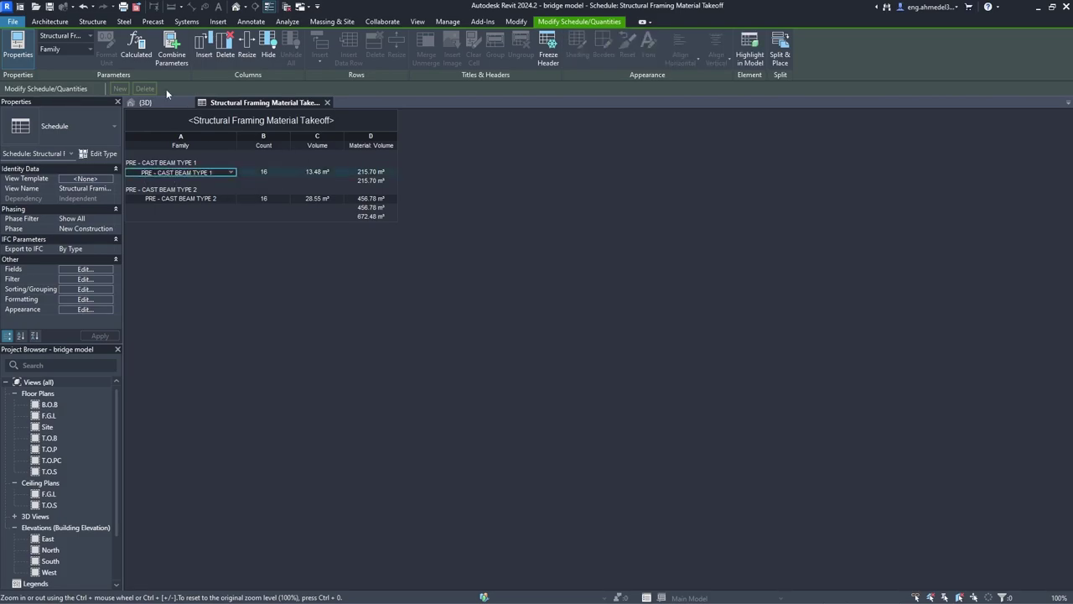
left_click(143, 102)
mouse_move(393, 357)
middle_mouse_down("shift")
mouse_move(486, 249)
mouse_move(515, 137)
mouse_move(553, 168)
middle_mouse_up("shift")
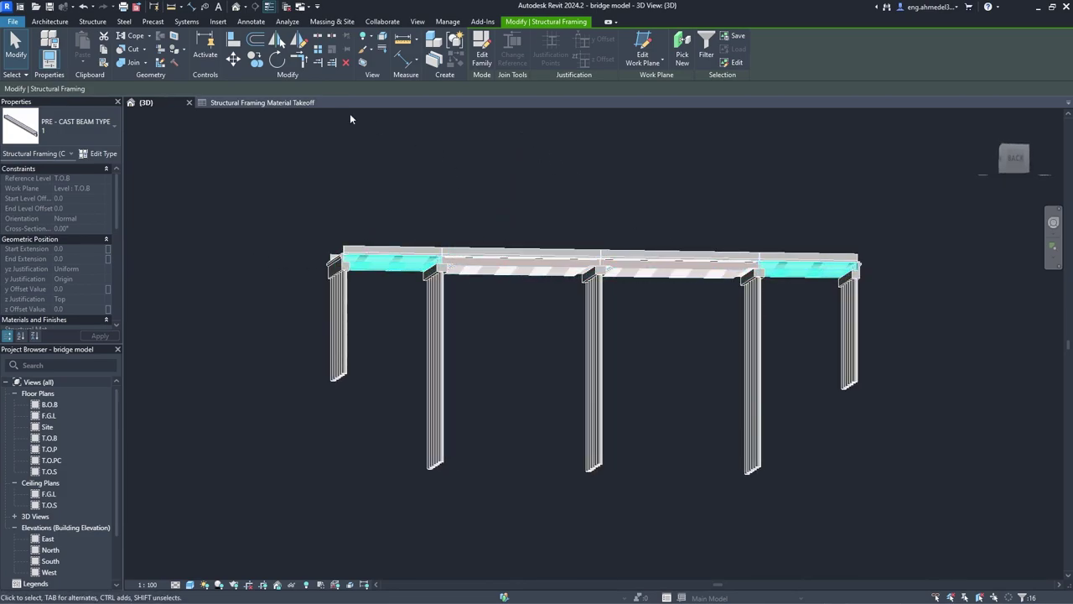
left_click(269, 102)
double_click(223, 198)
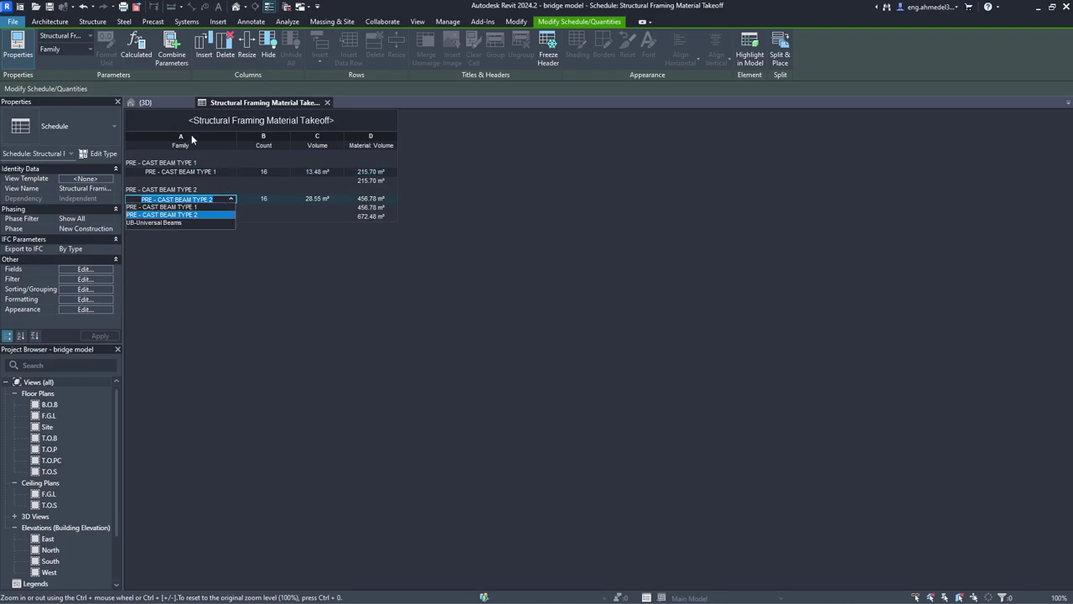
left_click(273, 199)
left_click(183, 109)
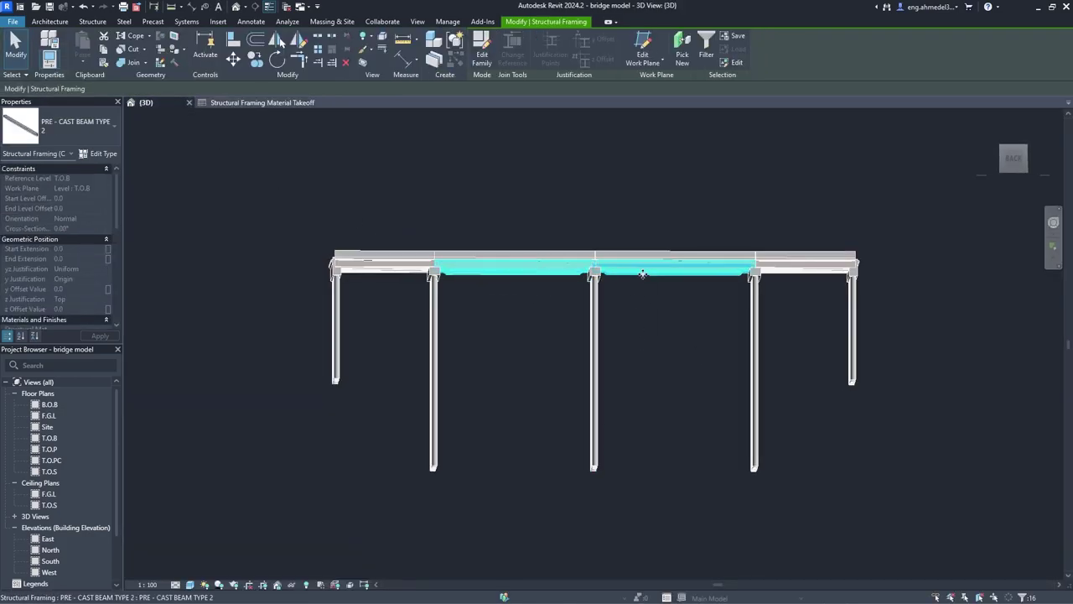
mouse_move(602, 289)
middle_mouse_down("shift")
mouse_move(618, 314)
mouse_move(626, 284)
middle_mouse_up("shift")
left_click(445, 170)
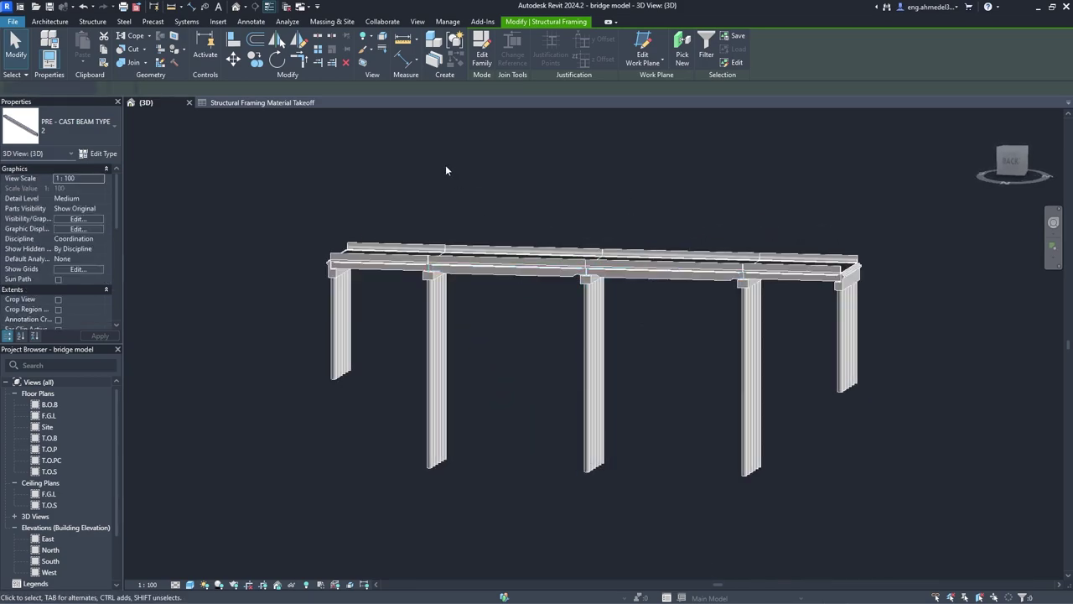
left_click(231, 104)
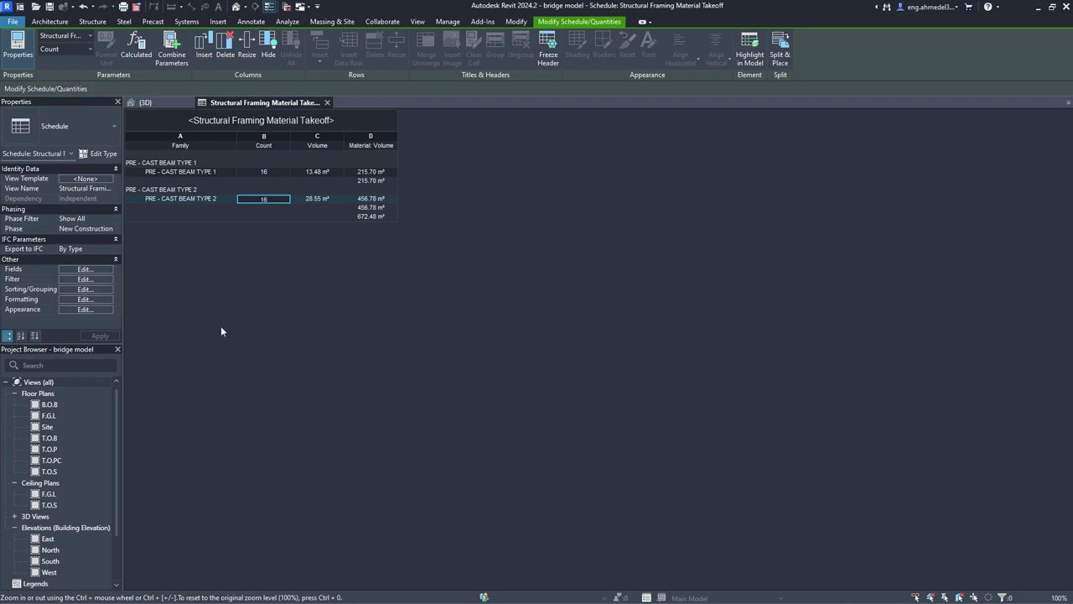
Add a calculated COST 1 field with a formula based on Volume
left_click(85, 299)
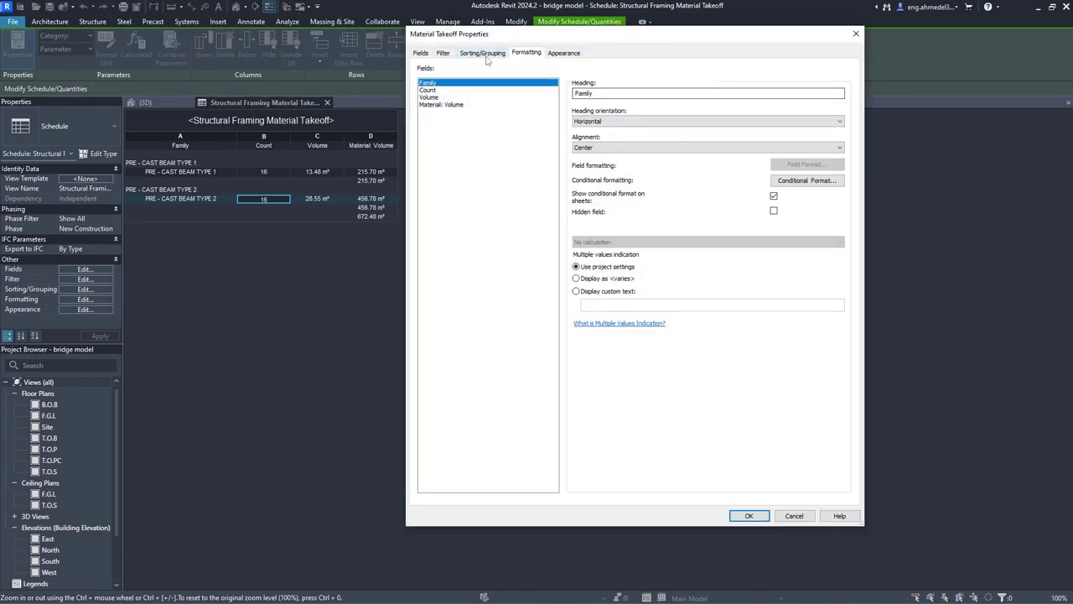
left_click(421, 53)
left_click(711, 403)
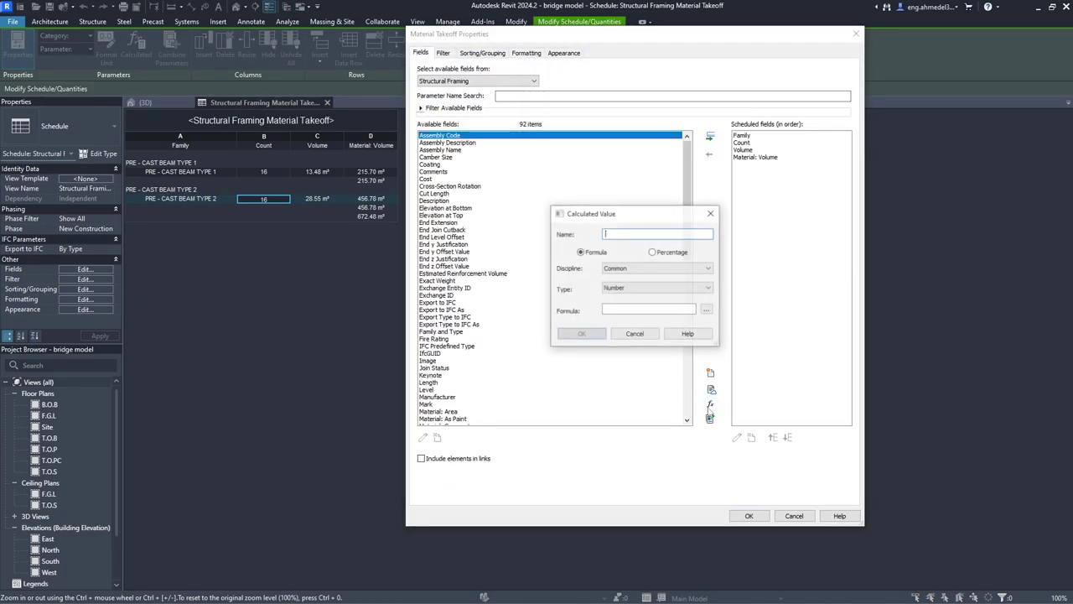
type("COST 1")
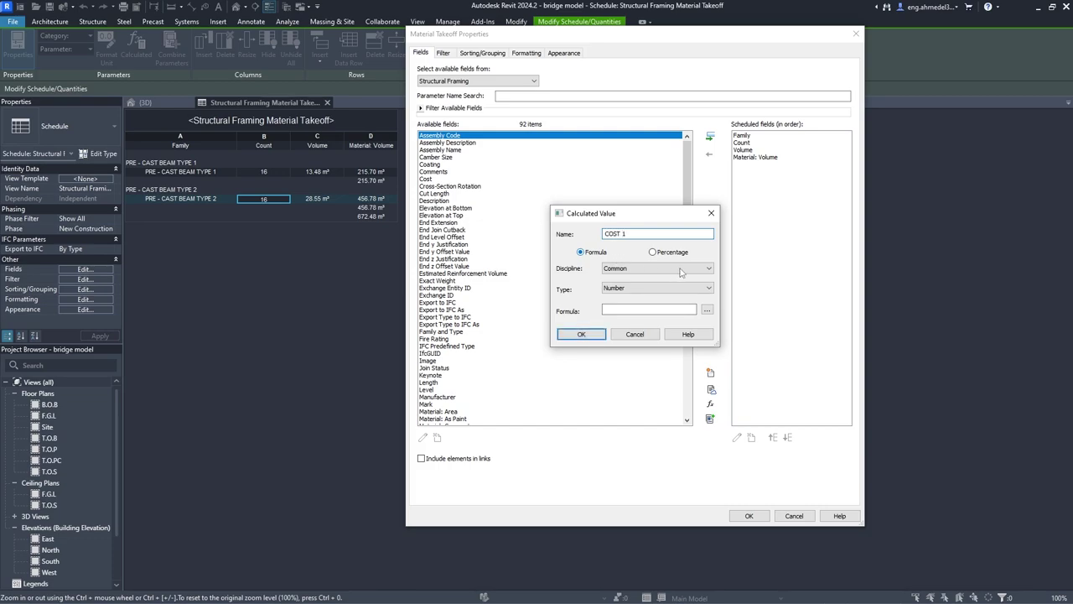
left_click(707, 310)
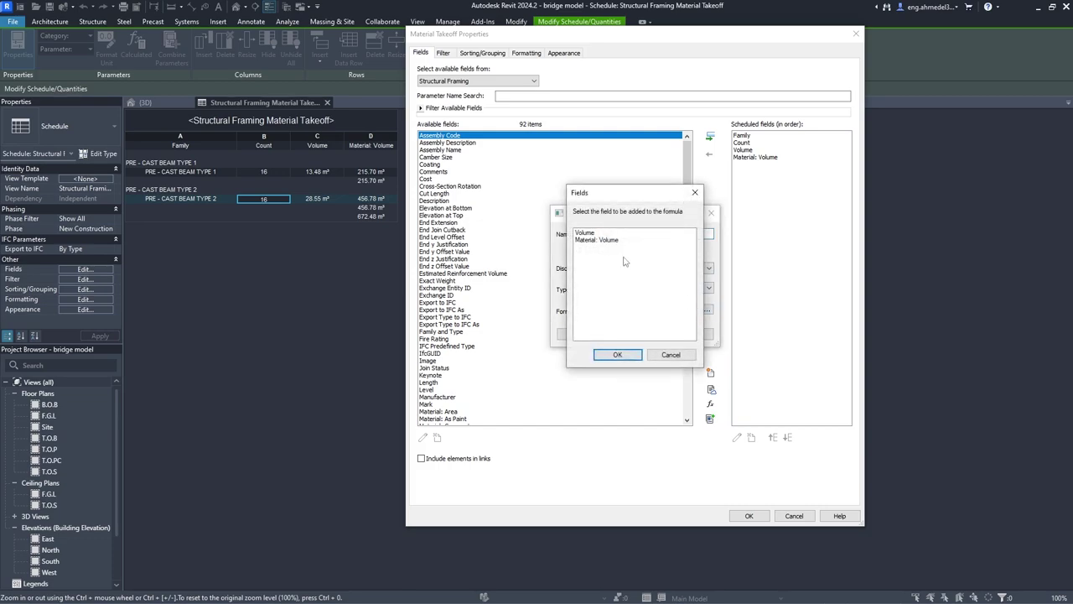
left_click(617, 354)
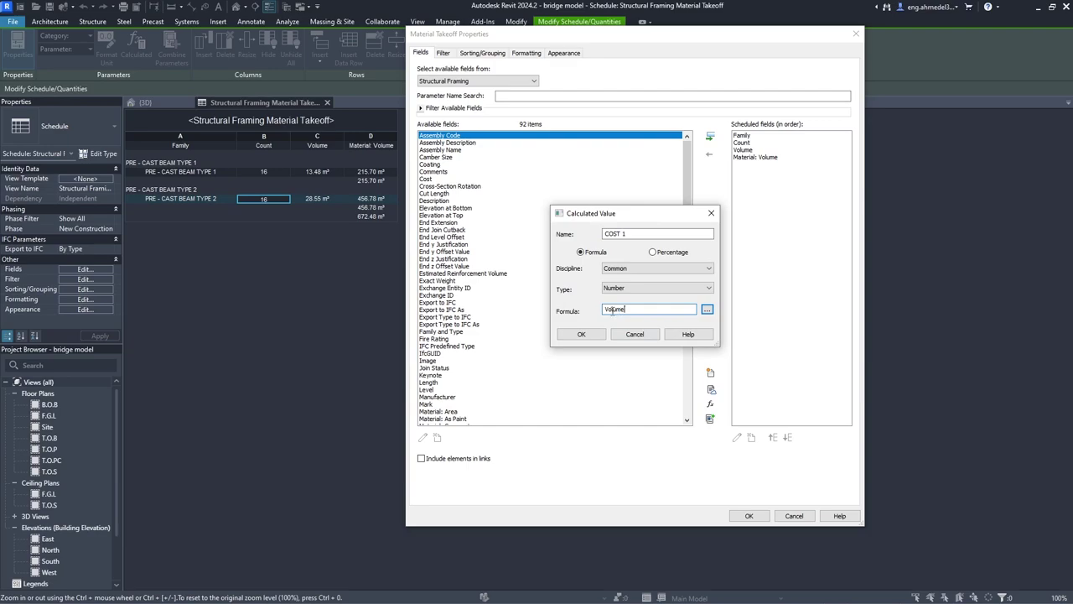
type("(")
left_click(581, 334)
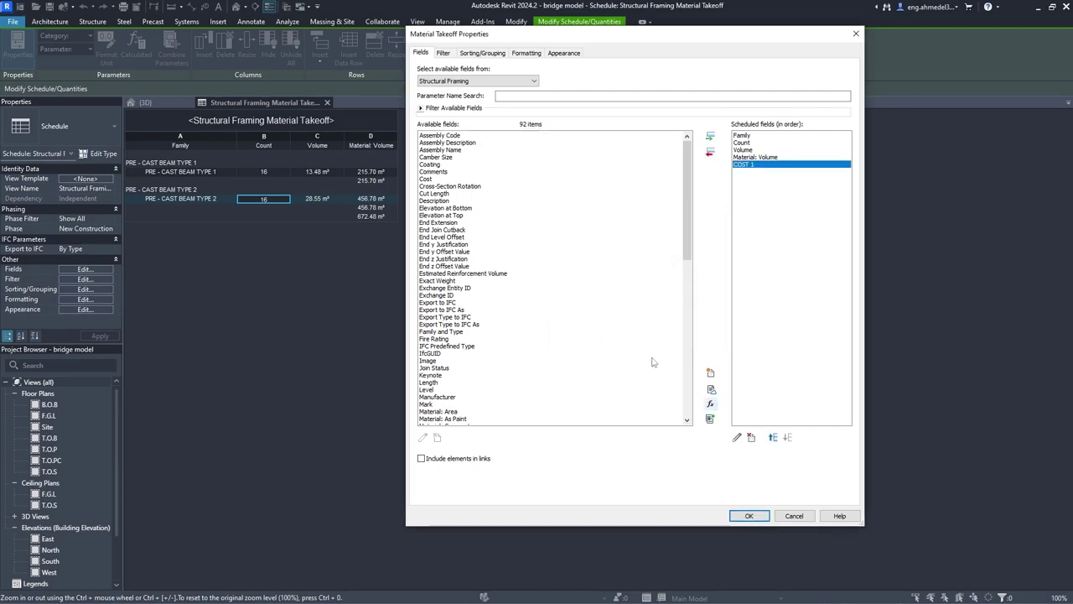
left_click(749, 516)
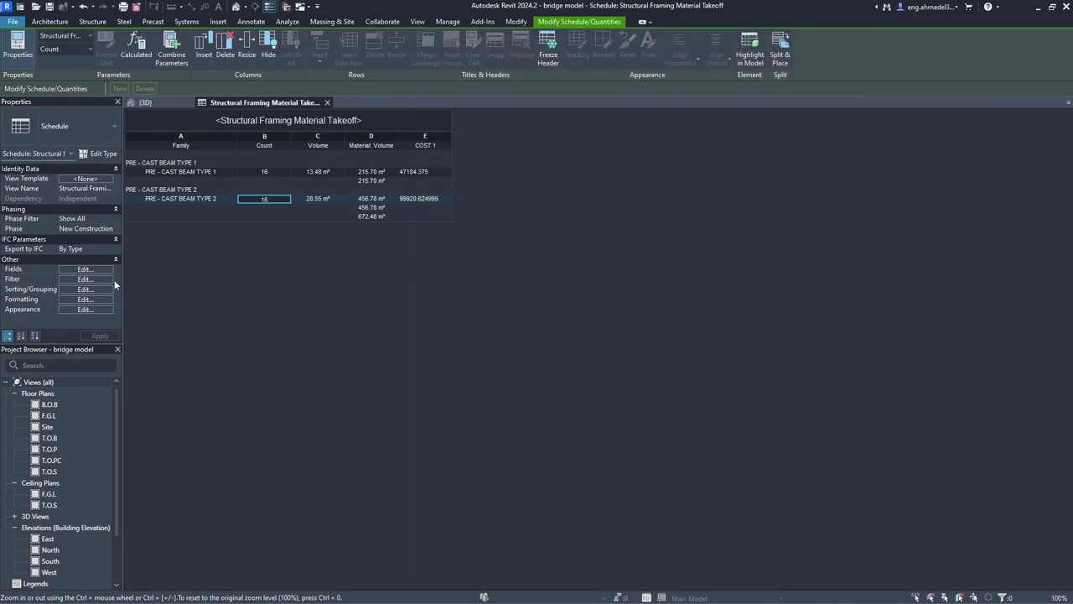
Centre-align the COST 1 column and set it to calculate totals
left_click(85, 298)
left_click(429, 111)
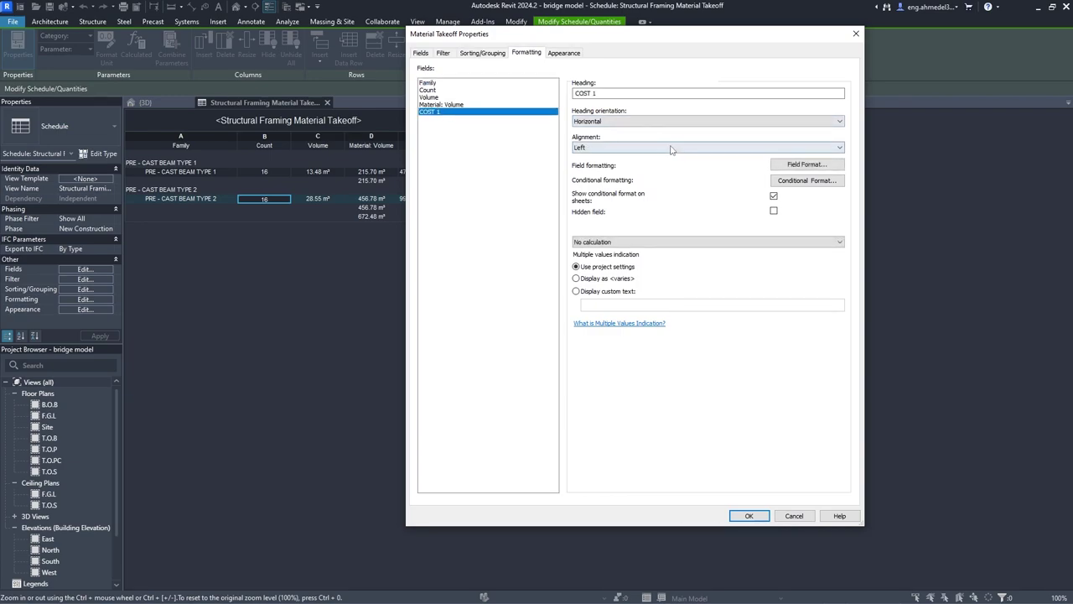
left_click(670, 148)
left_click(626, 164)
left_click(648, 241)
left_click(630, 256)
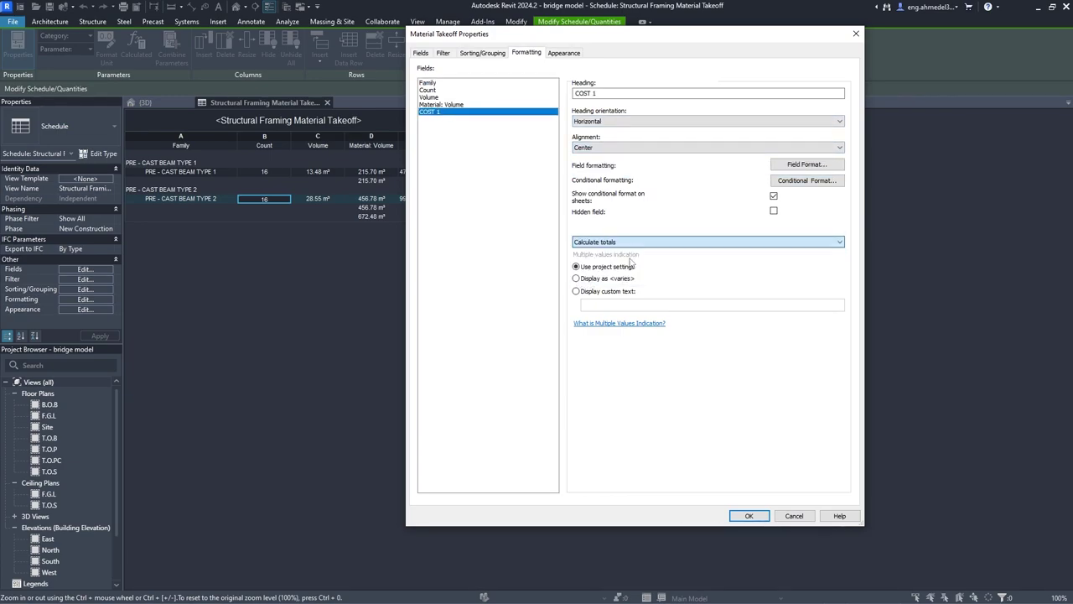
left_click(749, 514)
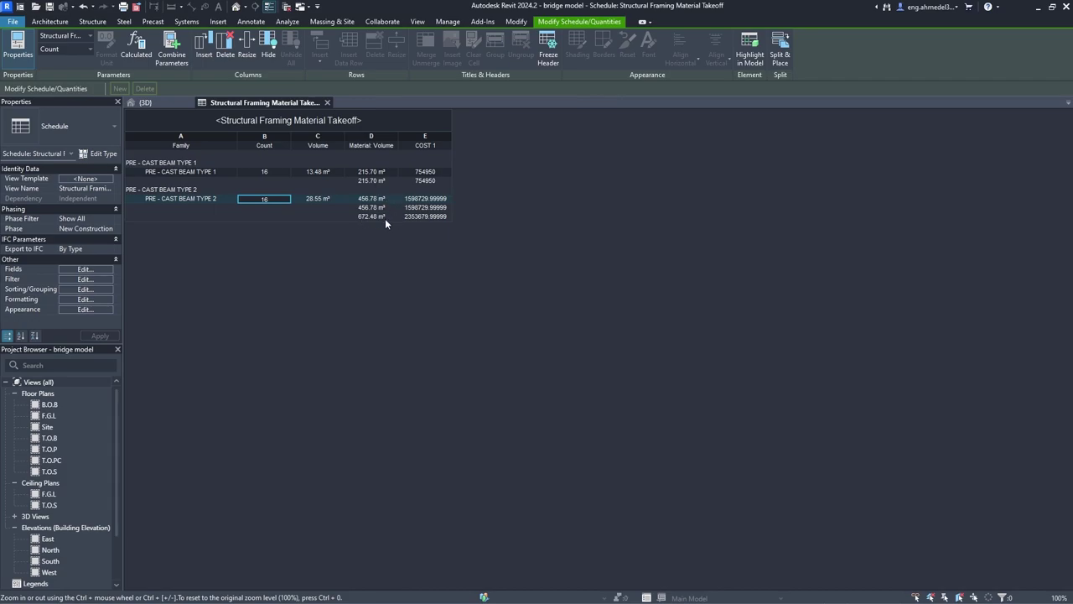
Verify 672.48 × 3500 = 2,353,680 in Calculator, then reopen the schedule's formatting settings
key("XF86Calculator")
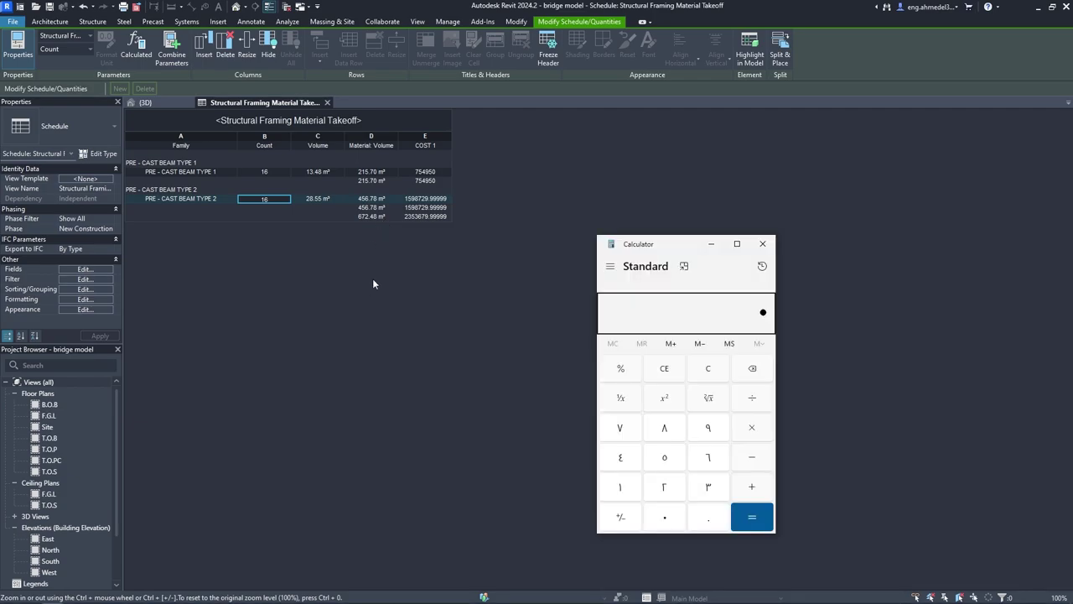
type("672")
type(".48")
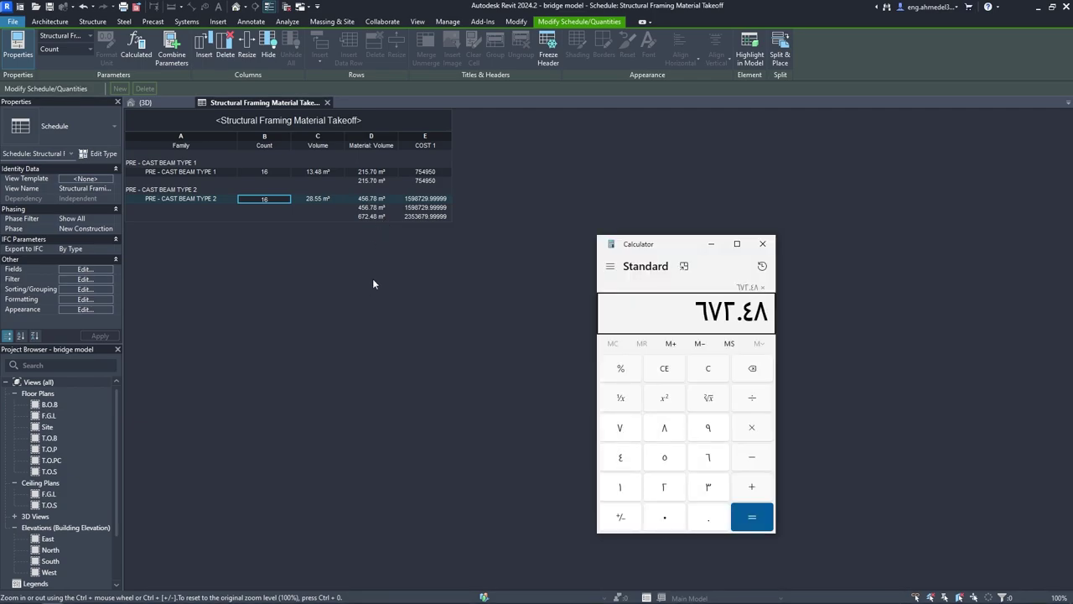
type("3500")
key("Return")
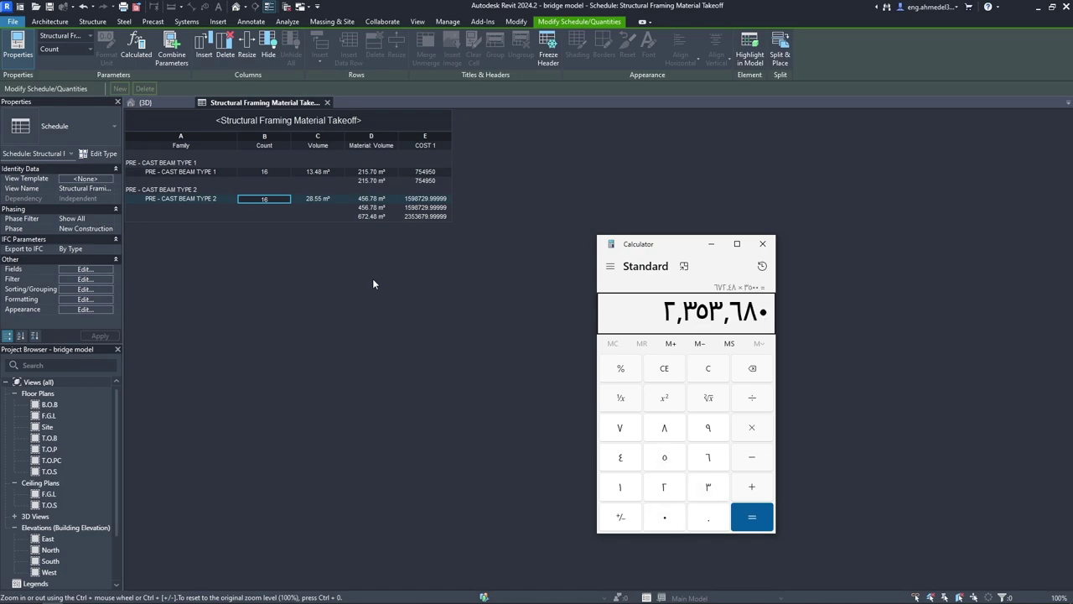
left_click(761, 242)
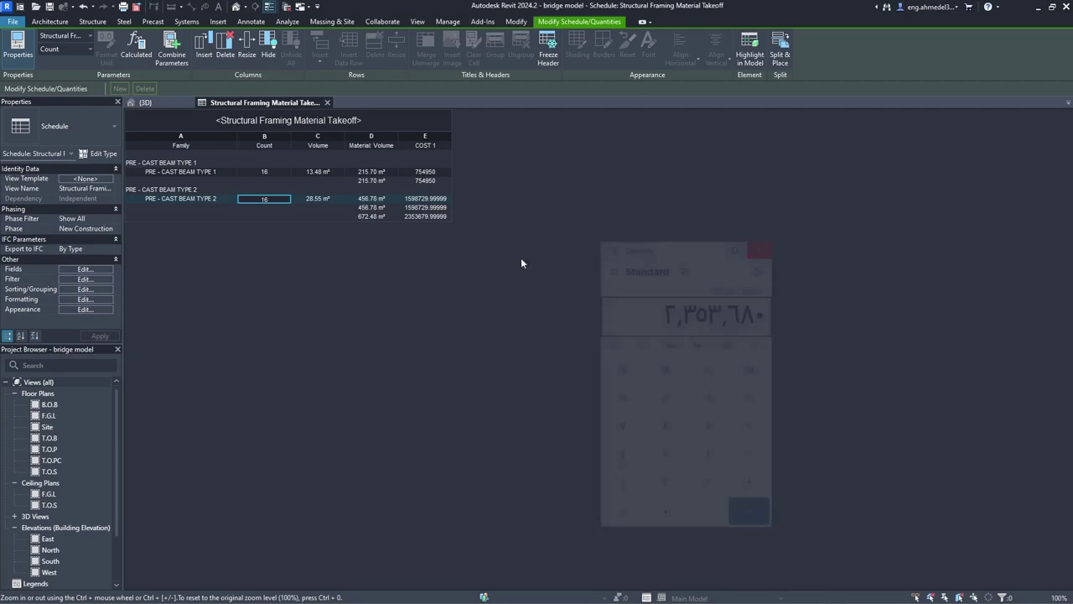
left_click(84, 310)
left_click(525, 55)
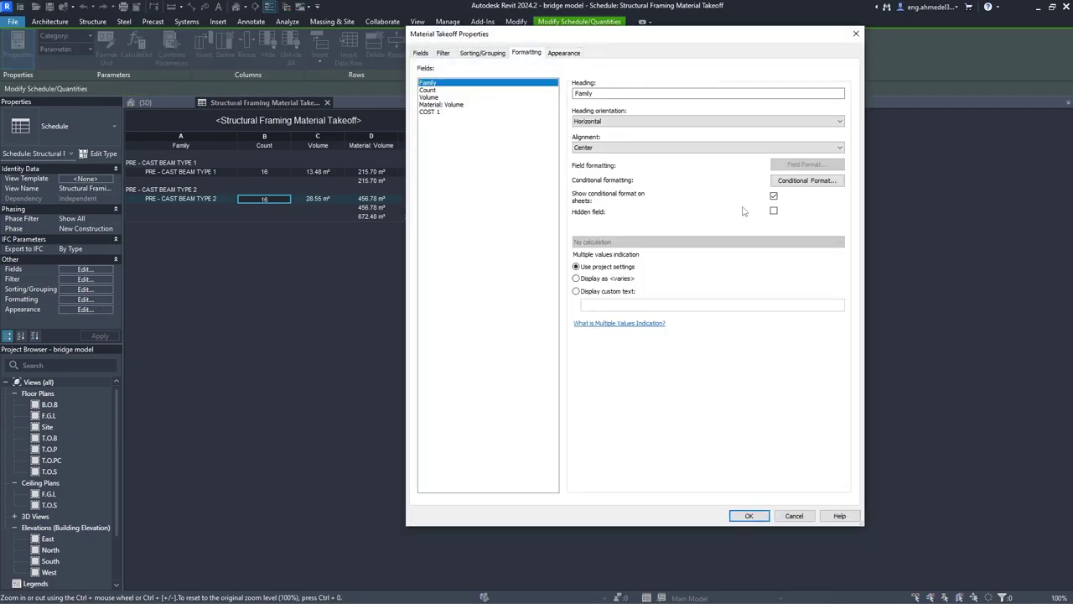
Format COST 1 as Currency rounded to 2 decimal places with a $ unit symbol
left_click(430, 113)
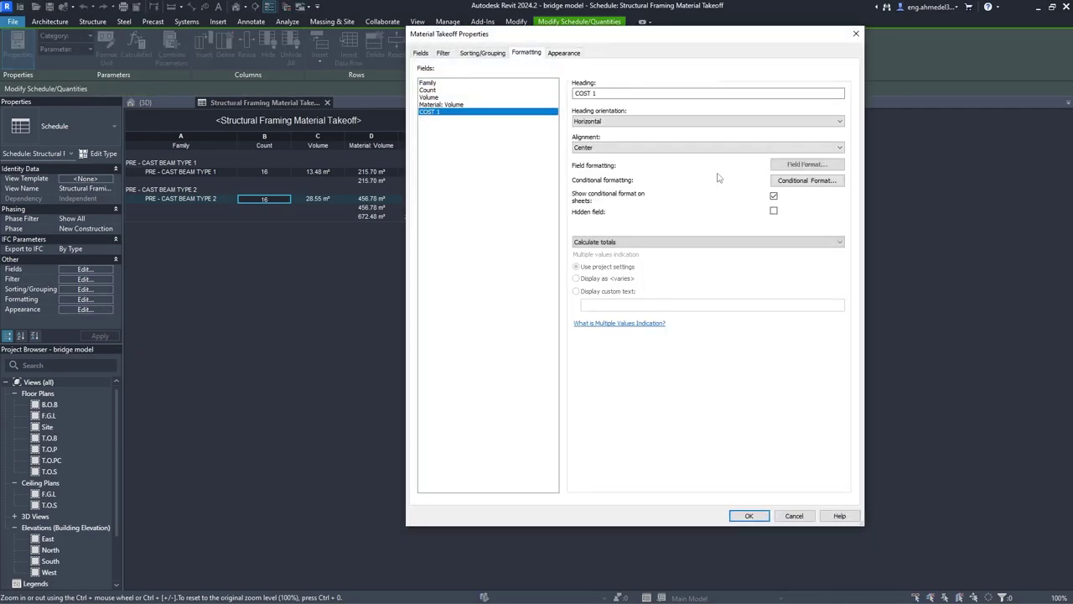
left_click(802, 165)
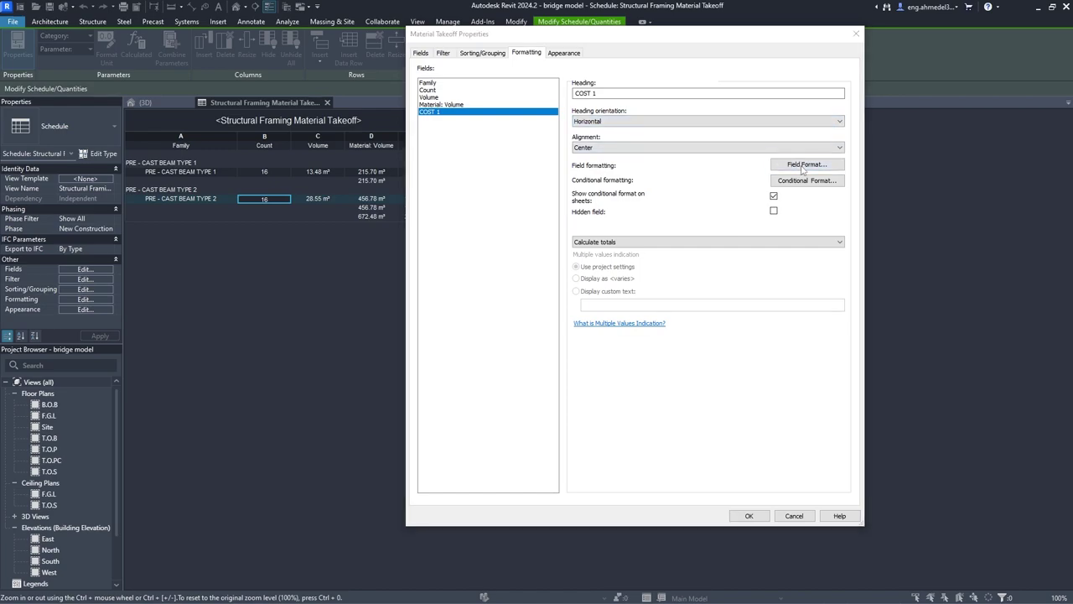
left_click(647, 222)
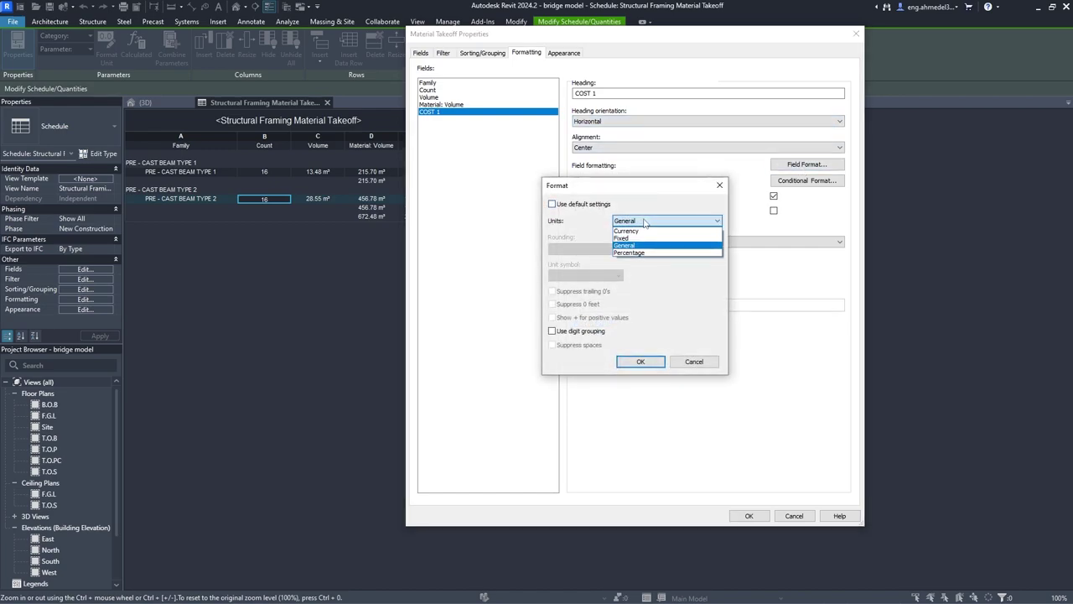
left_click(646, 234)
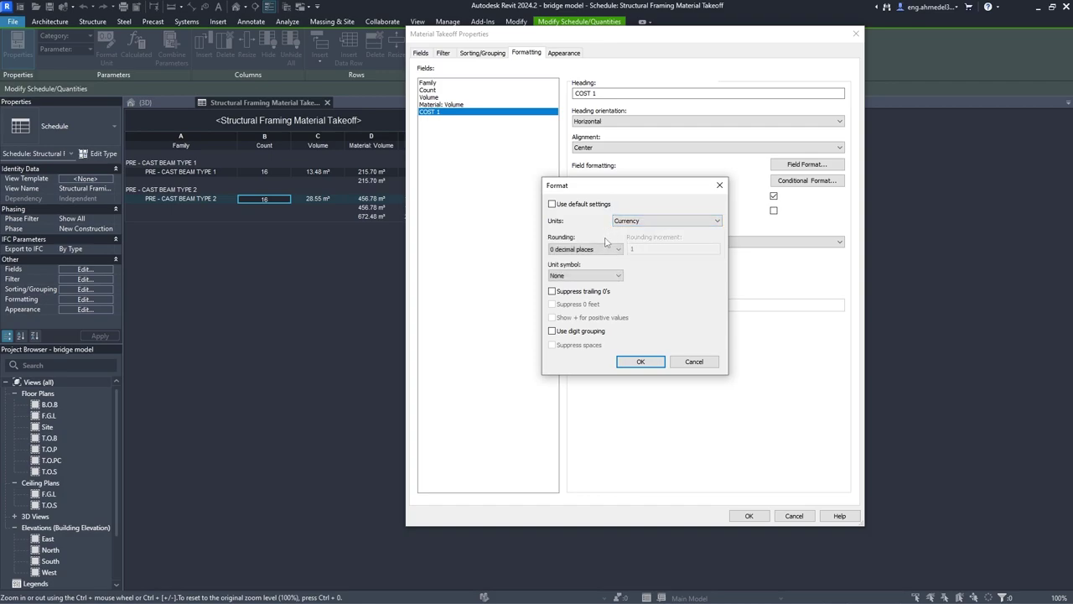
left_click(585, 249)
left_click(576, 297)
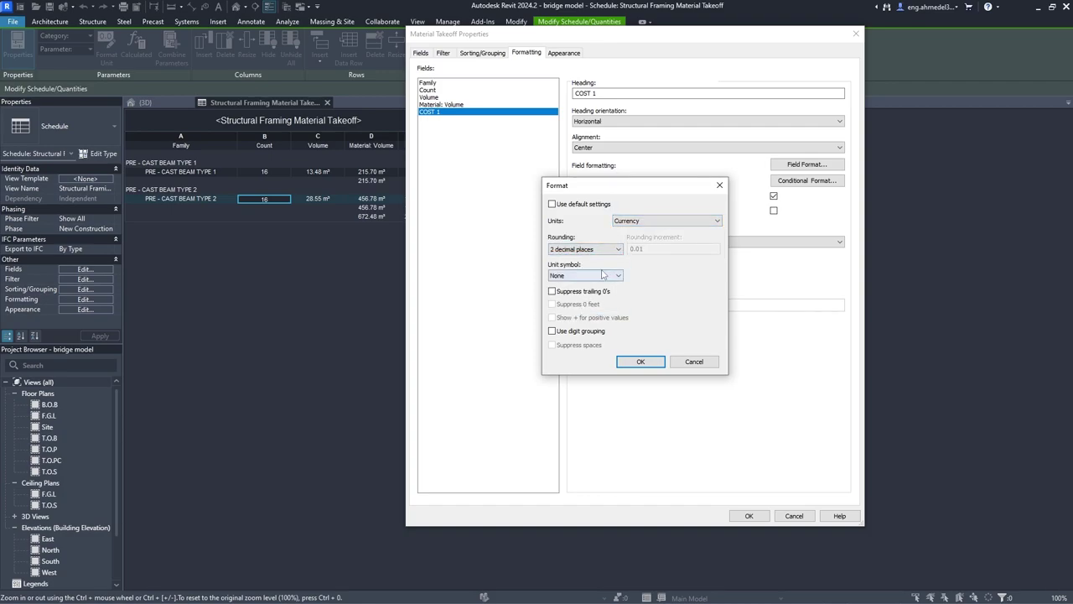
left_click(597, 274)
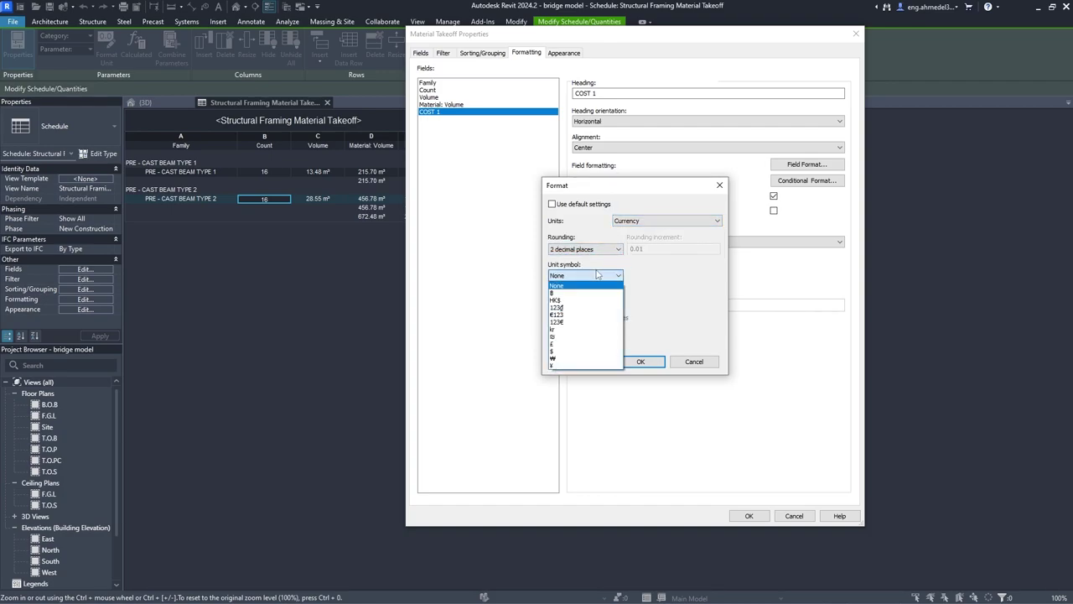
left_click(554, 350)
left_click(630, 362)
left_click(750, 516)
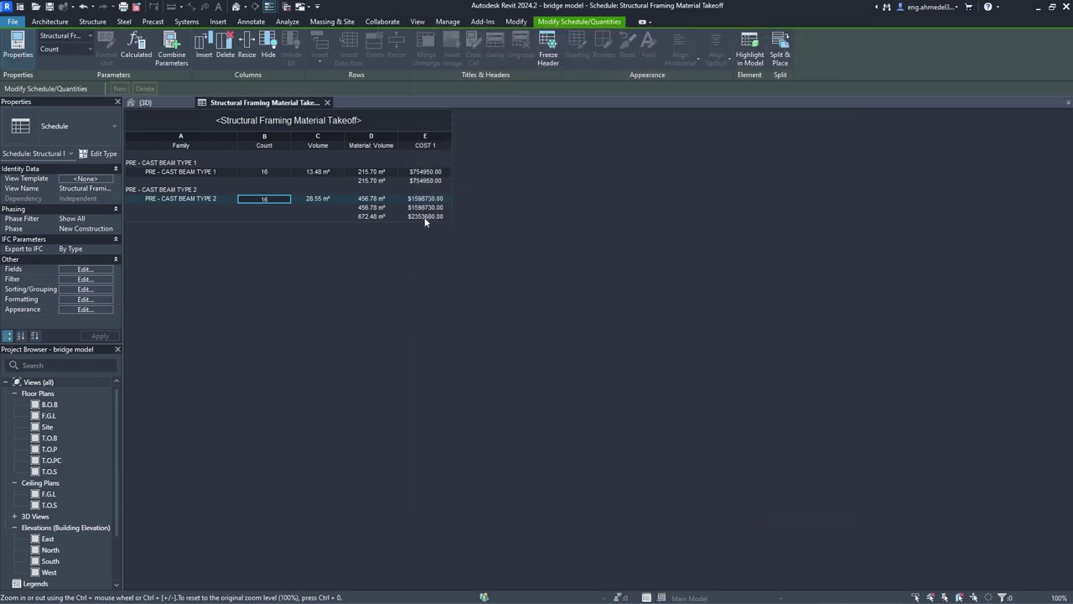
left_click(93, 299)
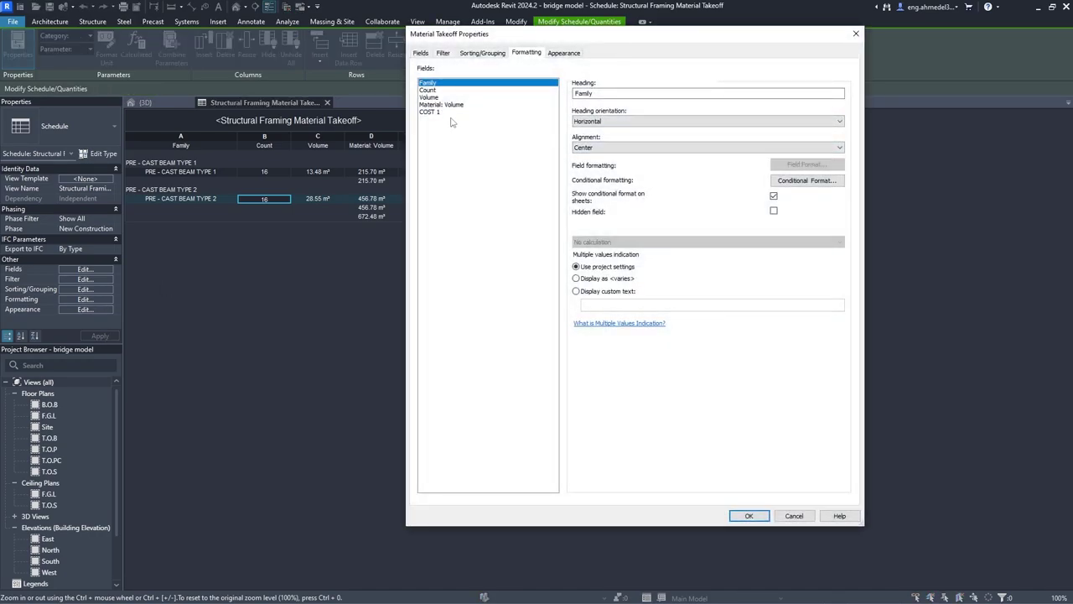
Turn on digit grouping for COST 1 so the grand total reads $2,353,680.00
left_click(429, 112)
left_click(804, 164)
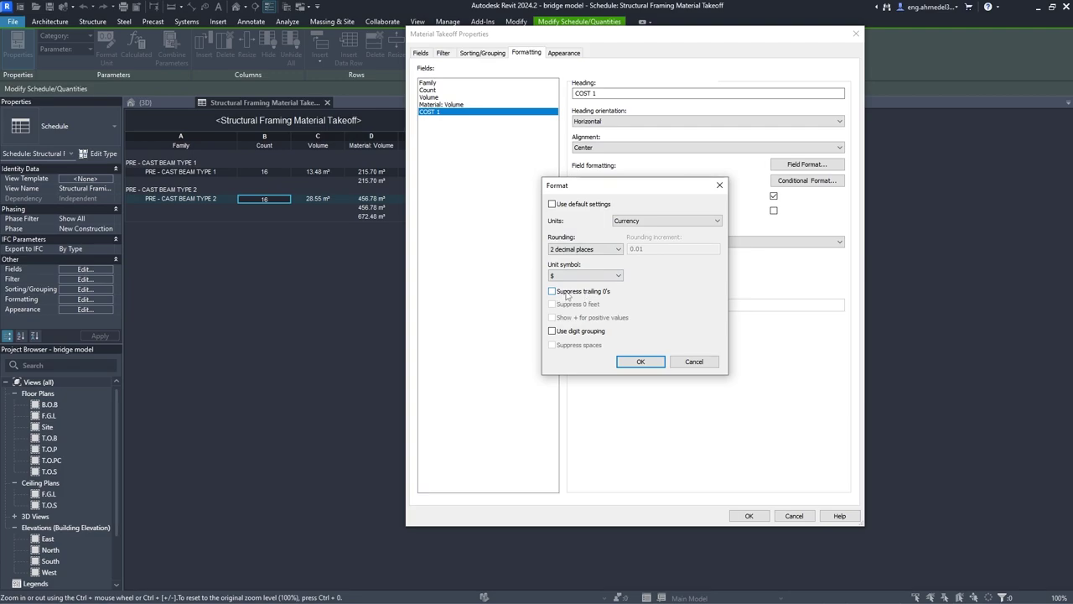
left_click(658, 362)
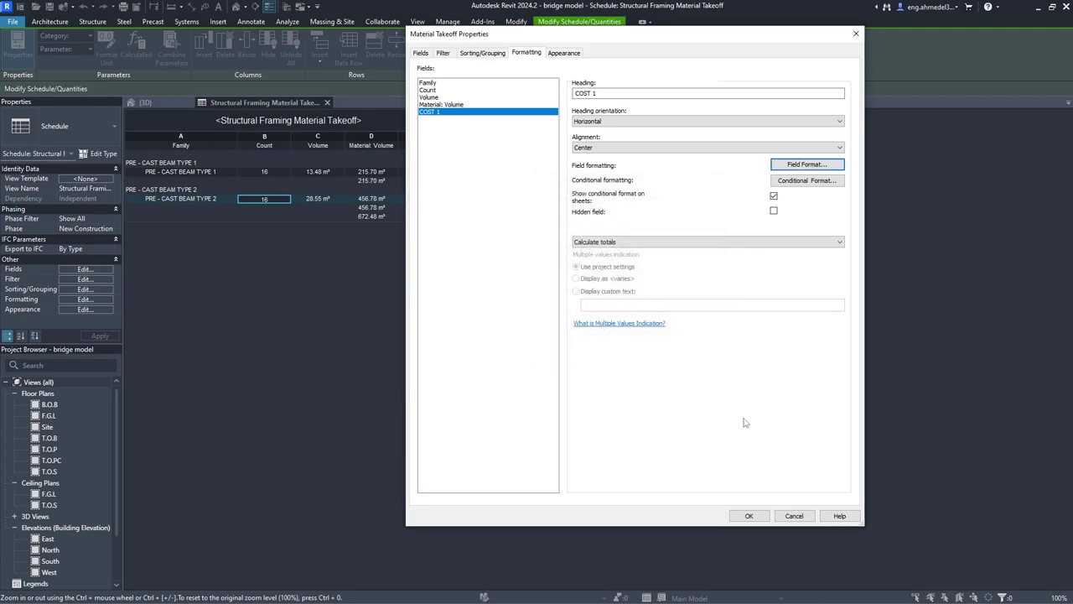
left_click(764, 513)
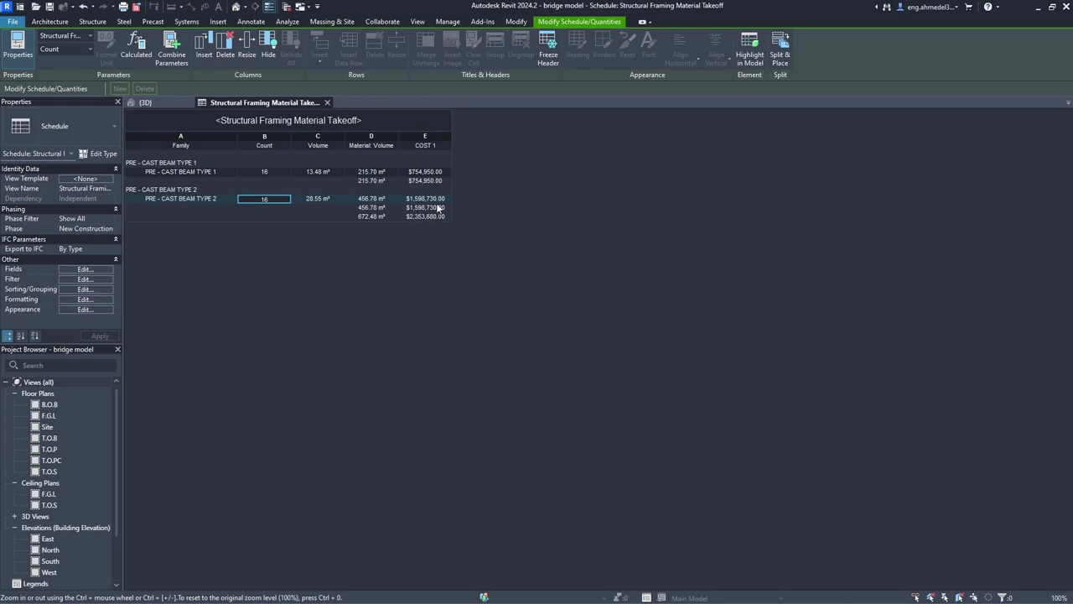
Close the schedule and start a new Material Takeoff for the Floors category
left_click(326, 102)
left_click(640, 50)
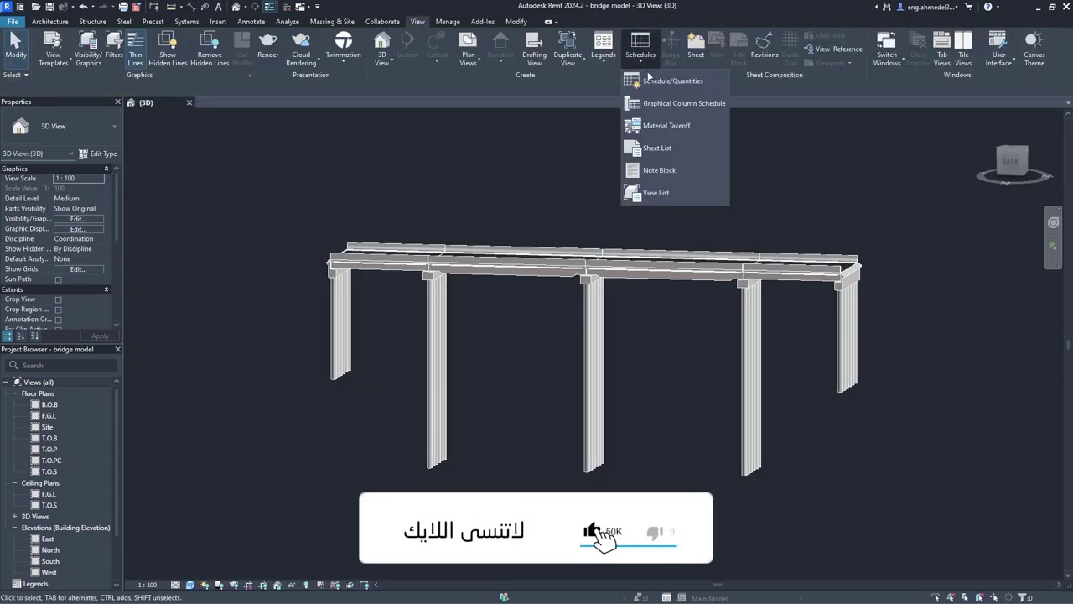
left_click(670, 126)
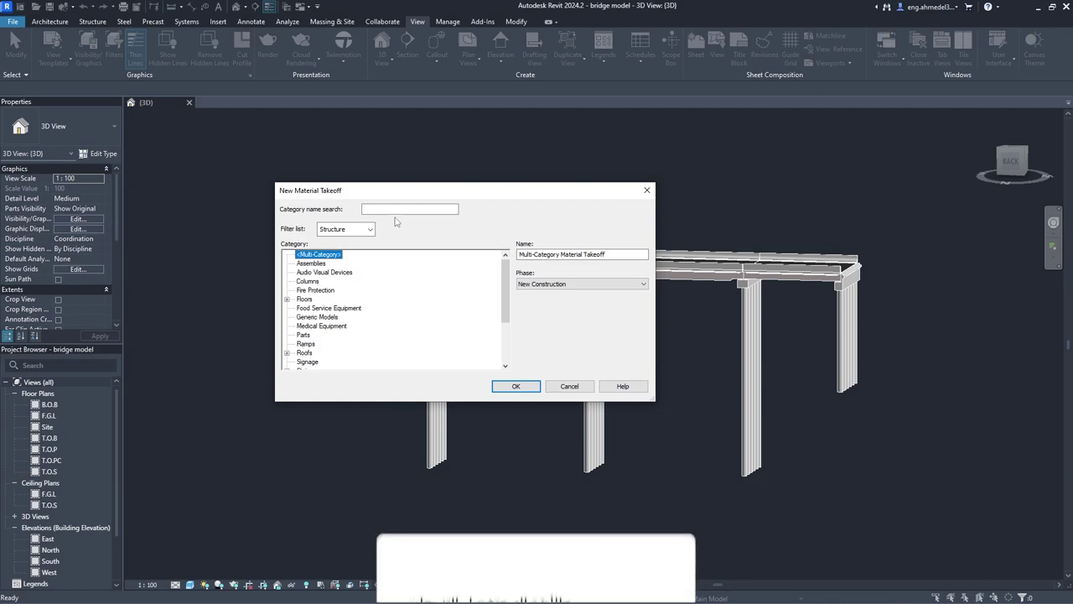
left_click(396, 210)
type("FL")
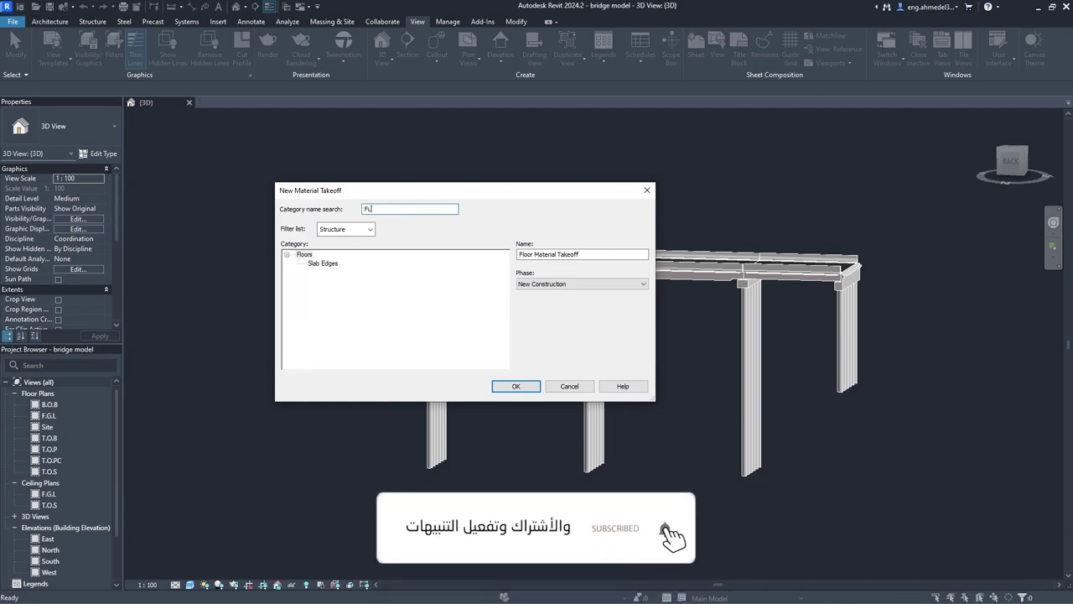
left_click(303, 254)
left_click(517, 386)
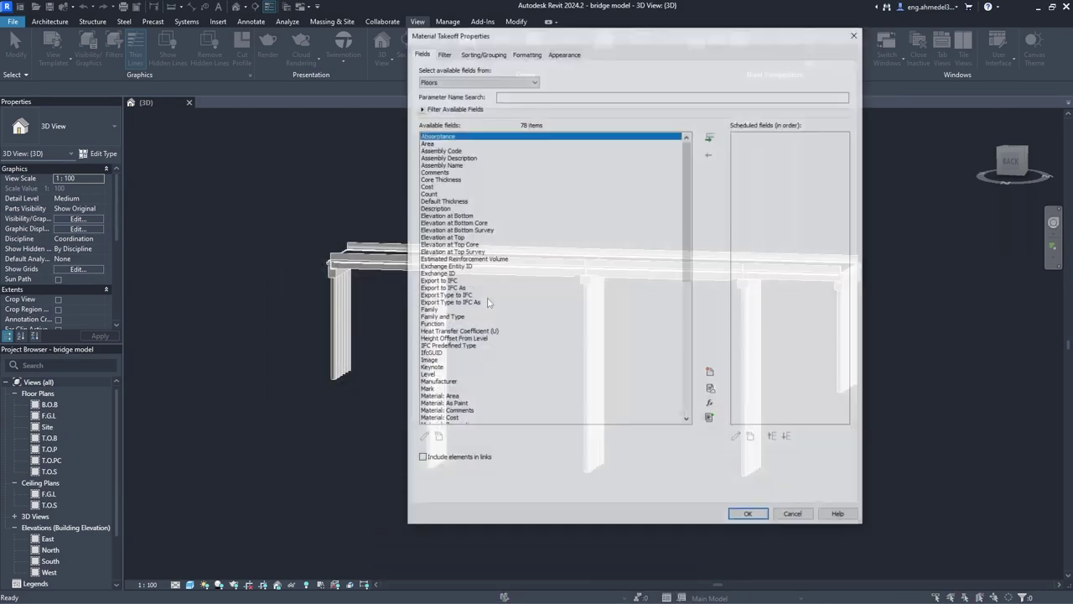
Add the Count, Family and Material: Volume fields to the floor takeoff
left_click(433, 194)
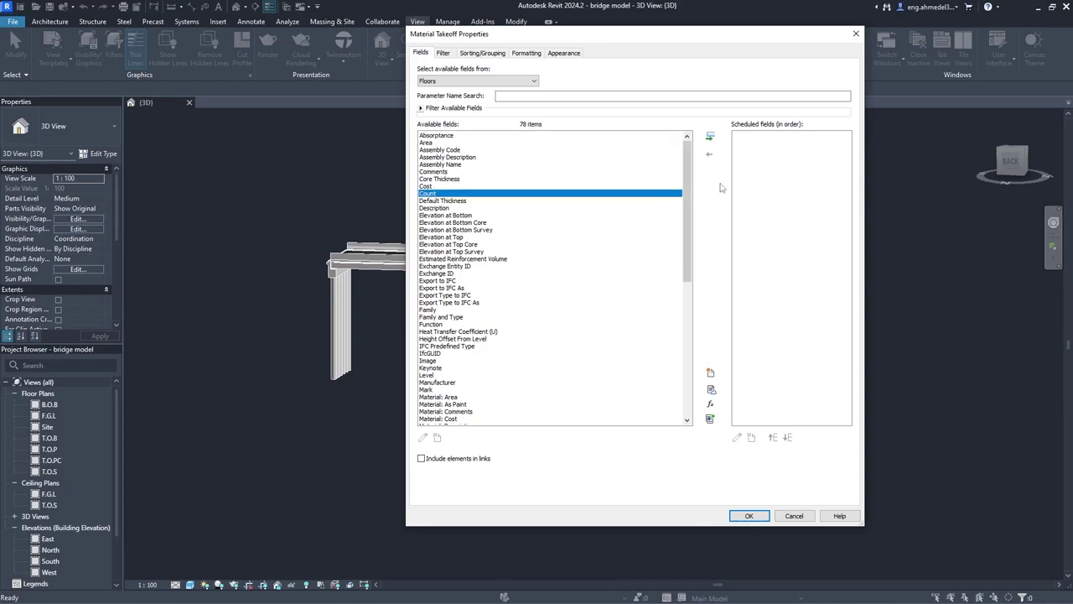
left_click(710, 136)
left_click_drag(683, 178, 683, 196)
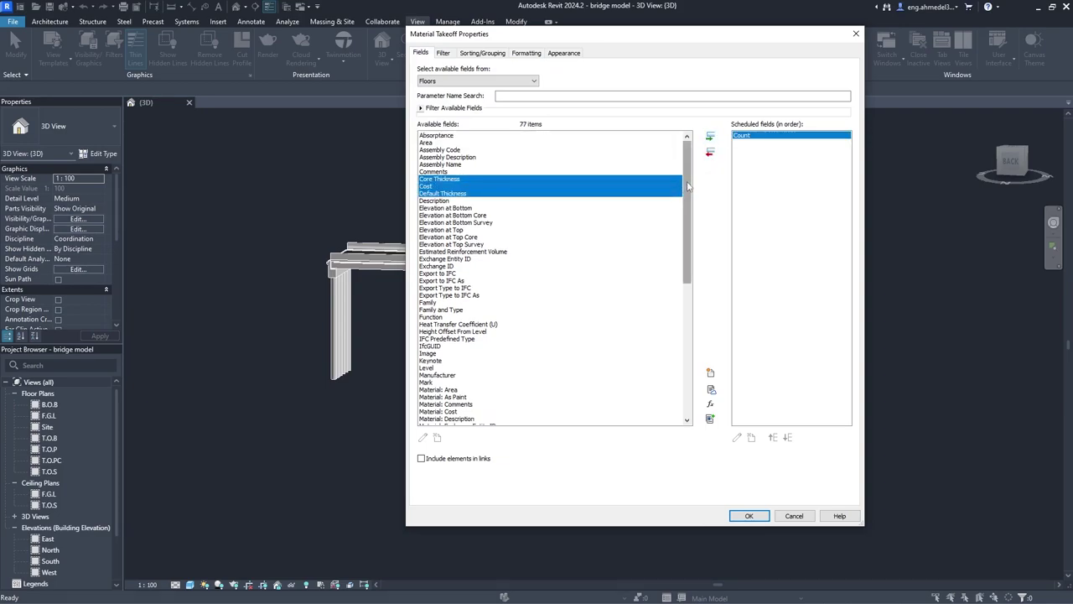
scroll(683, 195, "down", 1)
scroll(685, 200, "down", 1)
scroll(689, 203, "down", 1)
scroll(689, 204, "down", 2)
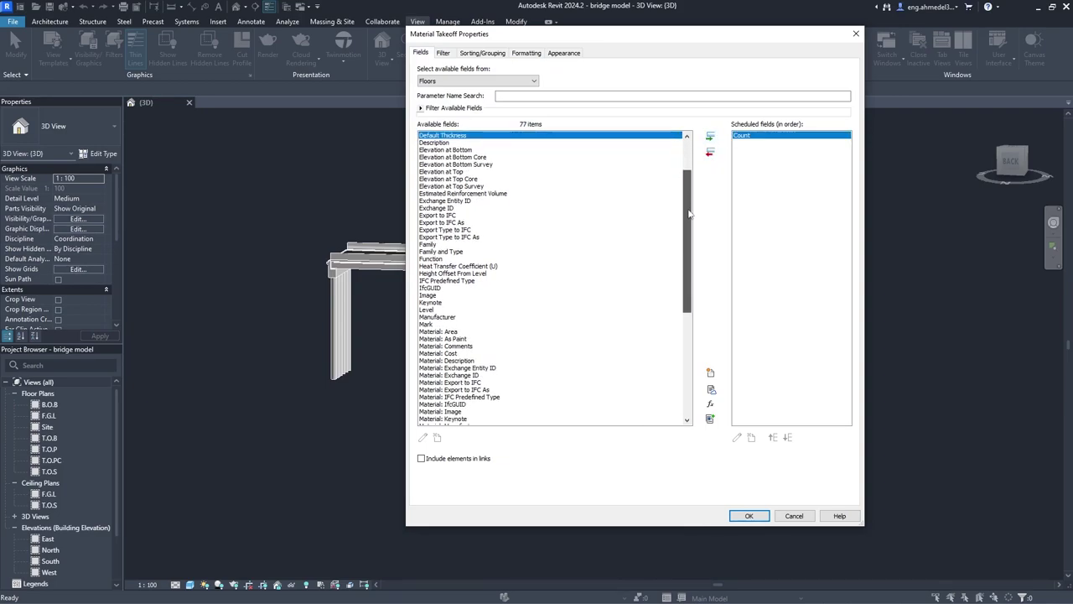
scroll(483, 243, "down", 1)
scroll(446, 266, "down", 1)
scroll(447, 267, "down", 3)
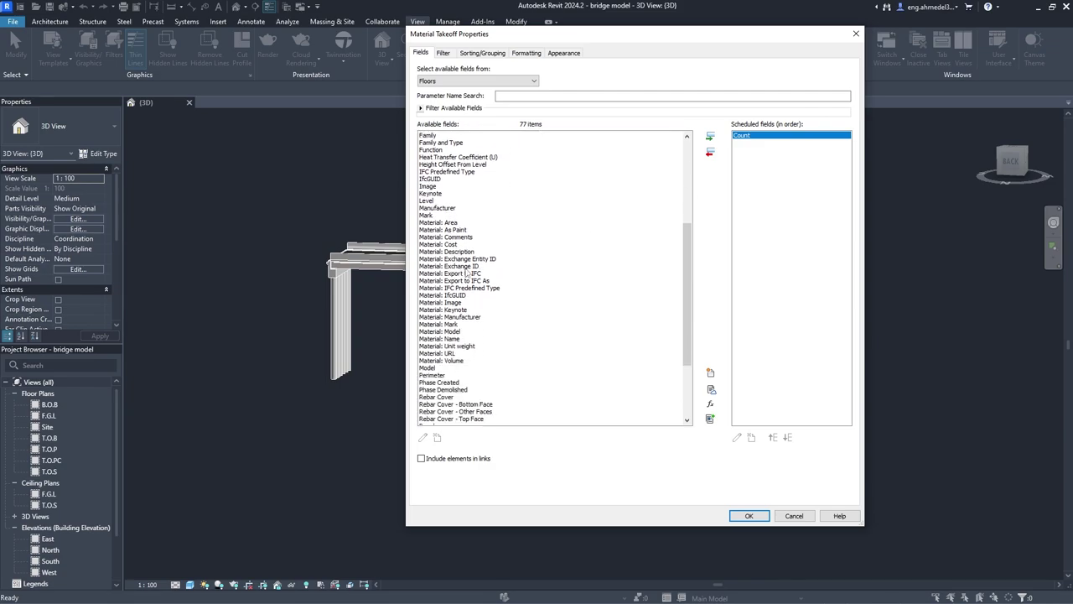
left_click(474, 361)
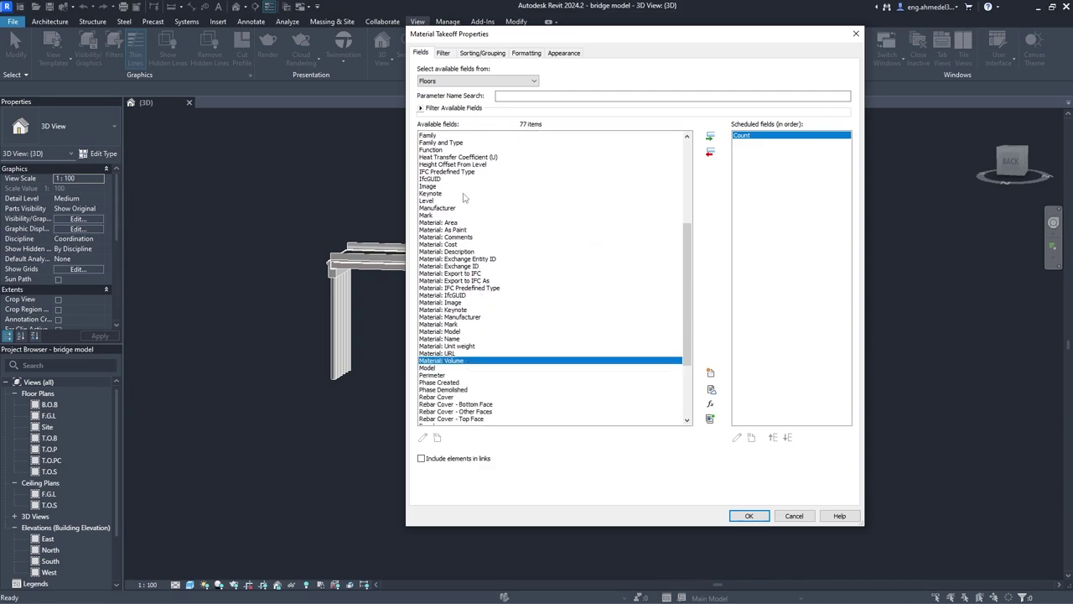
scroll(461, 197, "up", 1)
left_click(443, 157)
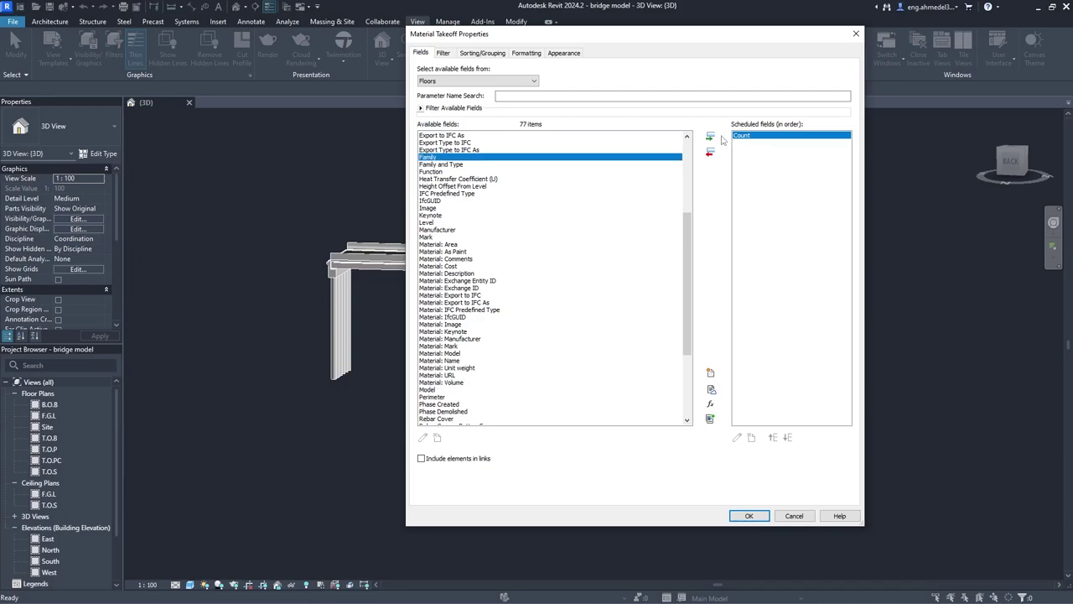
left_click(710, 136)
left_click(458, 375)
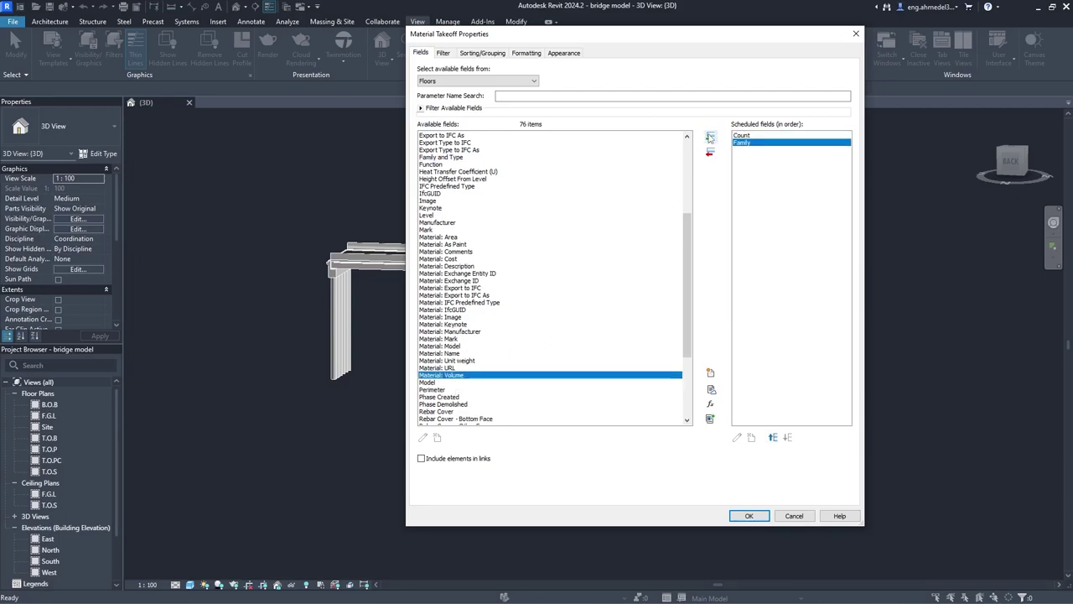
left_click(710, 136)
Add Volume and Type, ordering fields Family, Type, Count, Volume, Material: Volume, and confirm
scroll(650, 345, "down", 5)
left_click(449, 417)
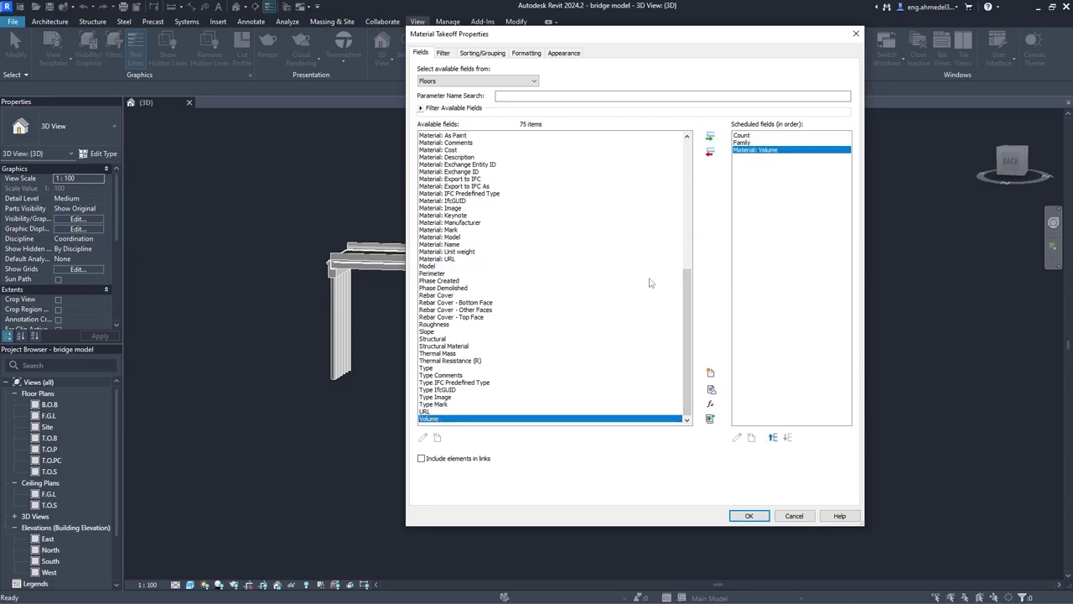
left_click(710, 136)
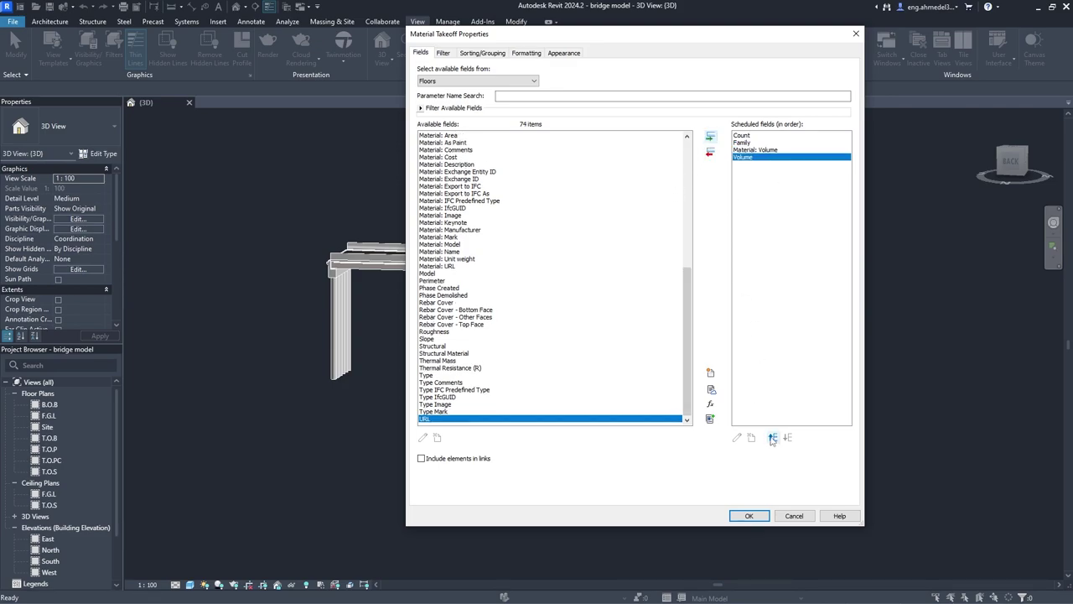
left_click(773, 437)
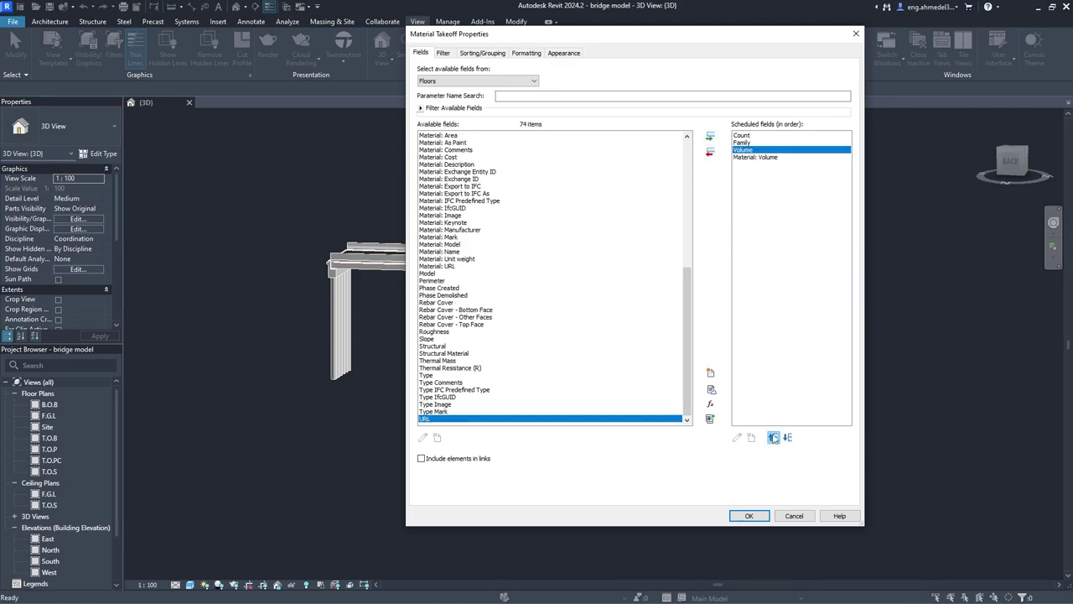
left_click(444, 375)
left_click(710, 137)
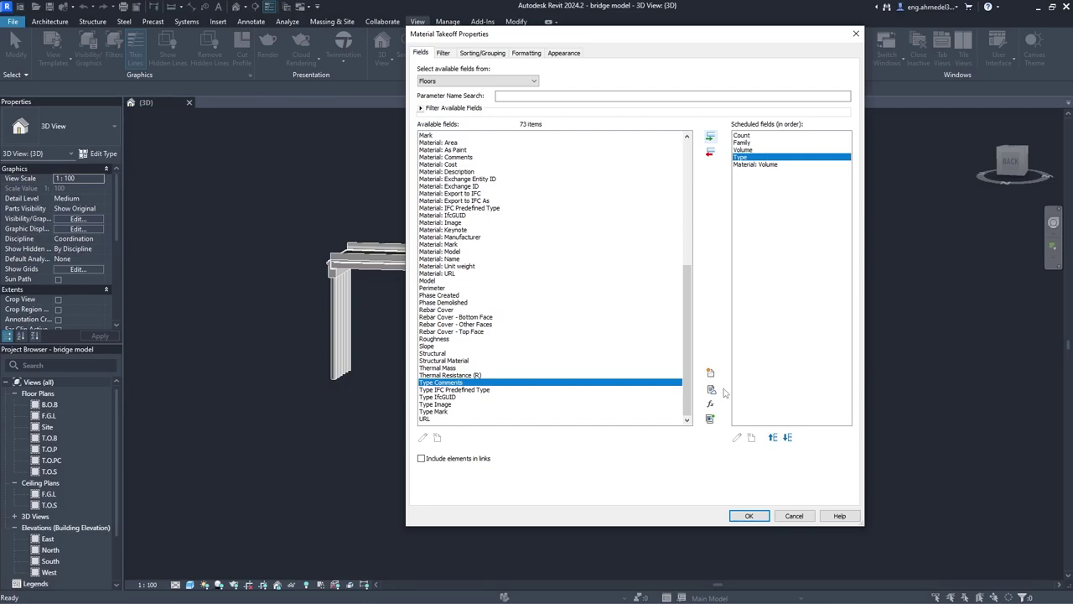
left_click(773, 437)
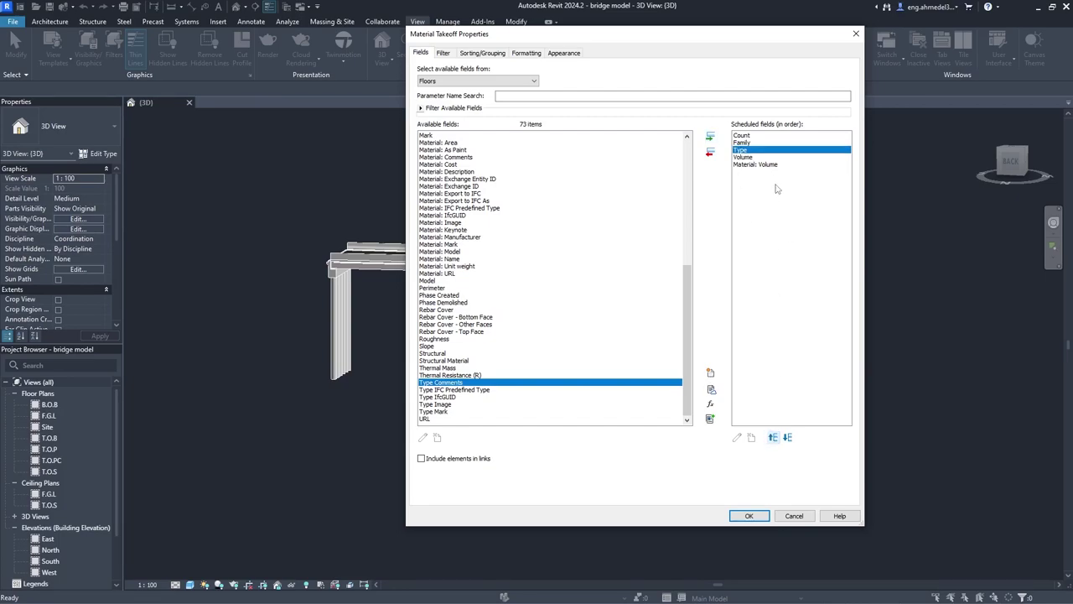
left_click(752, 136)
left_click(788, 436)
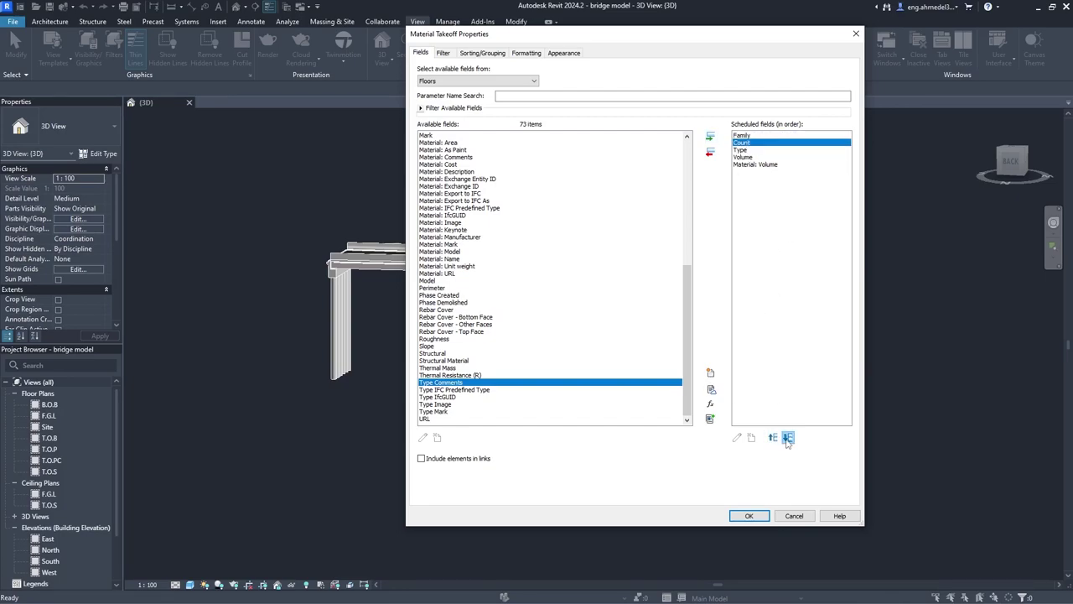
left_click(788, 437)
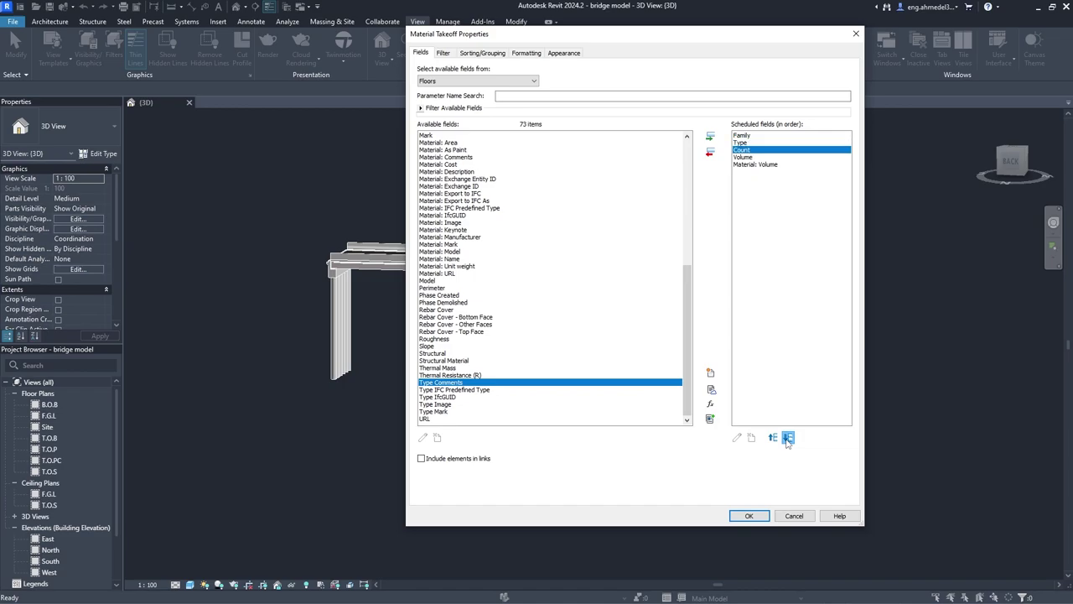
left_click(749, 515)
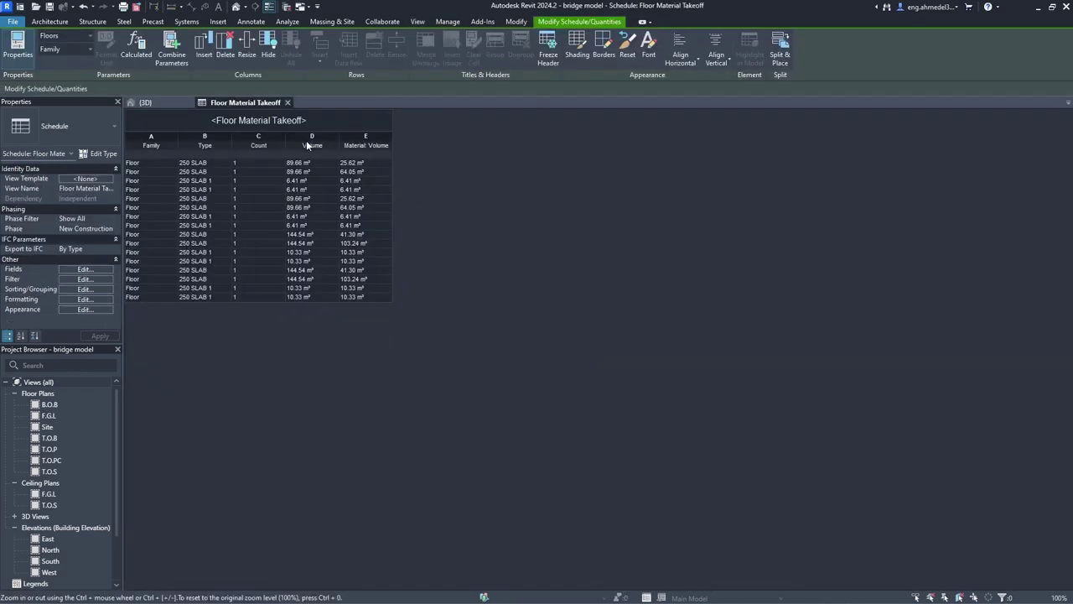
Select all five floor takeoff fields and set their alignment to Center
left_click(84, 299)
left_click_drag(485, 128, 489, 83)
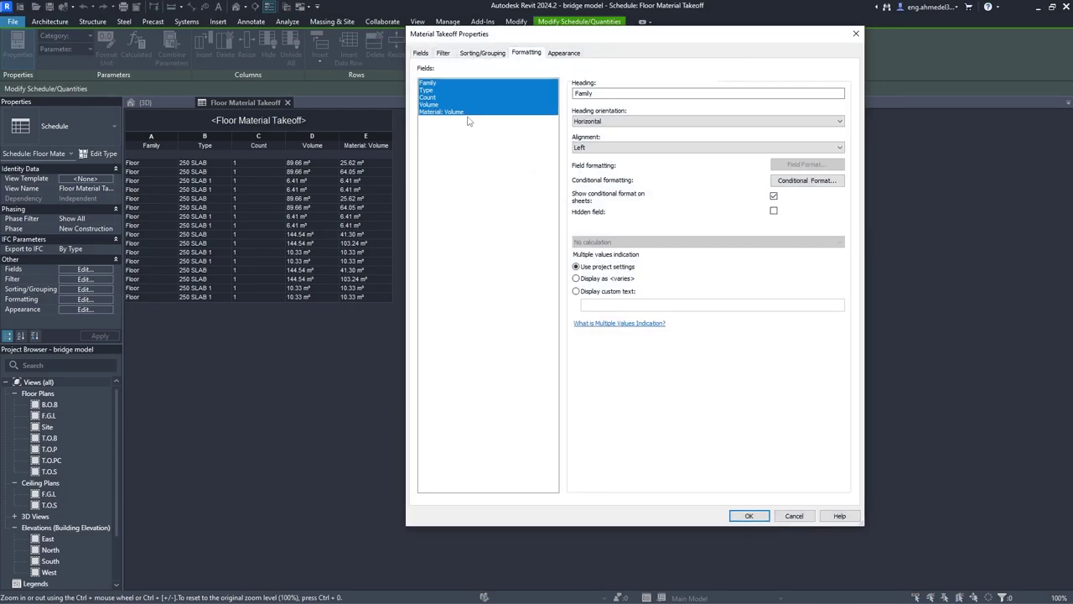
left_click(668, 149)
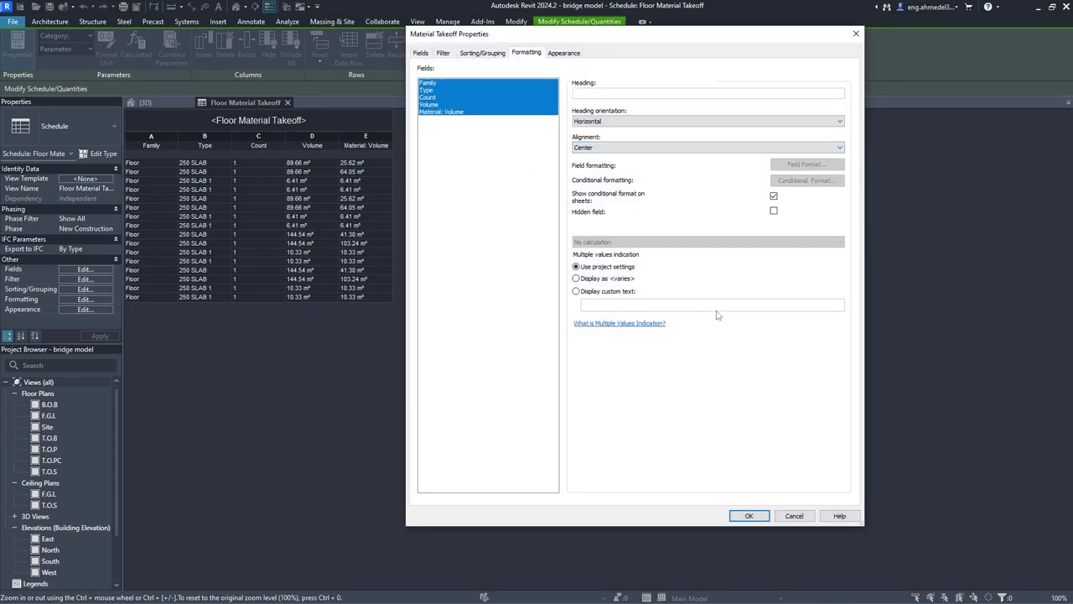
left_click(749, 515)
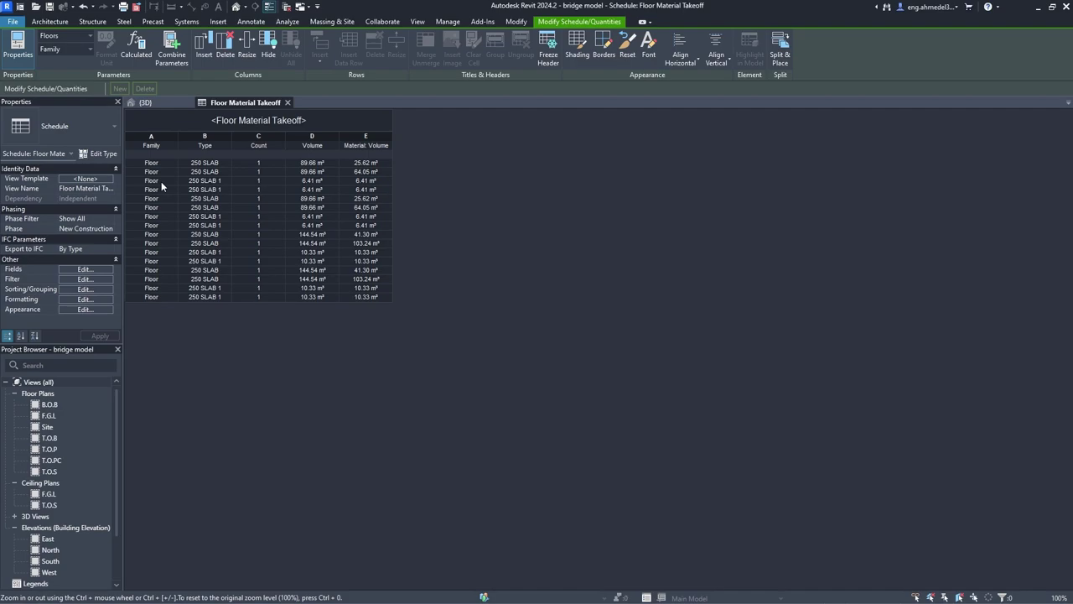
left_click(170, 105)
middle_click_drag(410, 244, 620, 306, "shift")
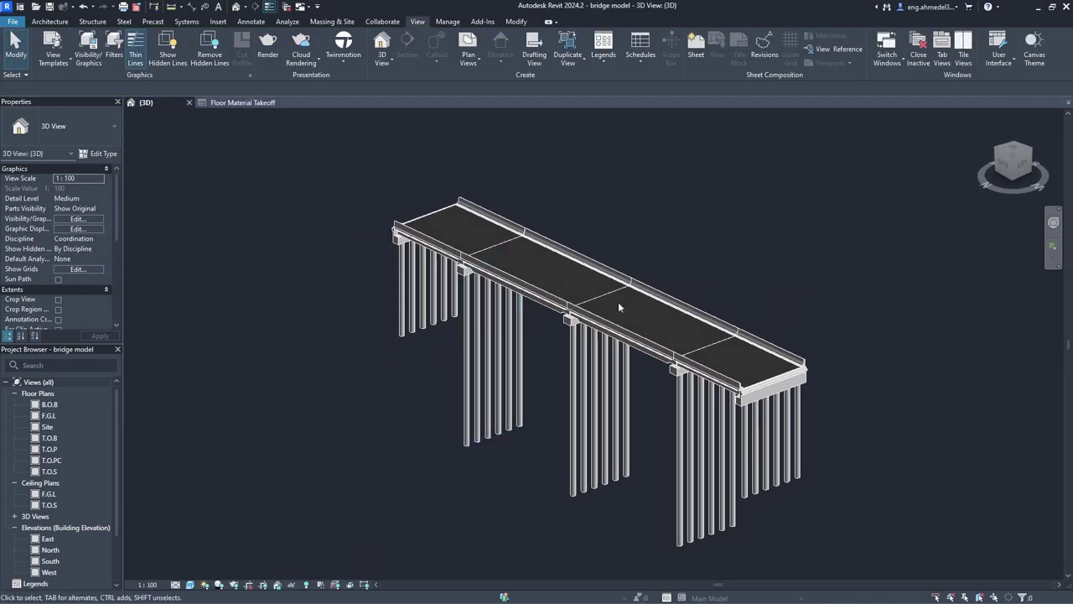
scroll(646, 291, "up", 5)
scroll(601, 318, "up", 1)
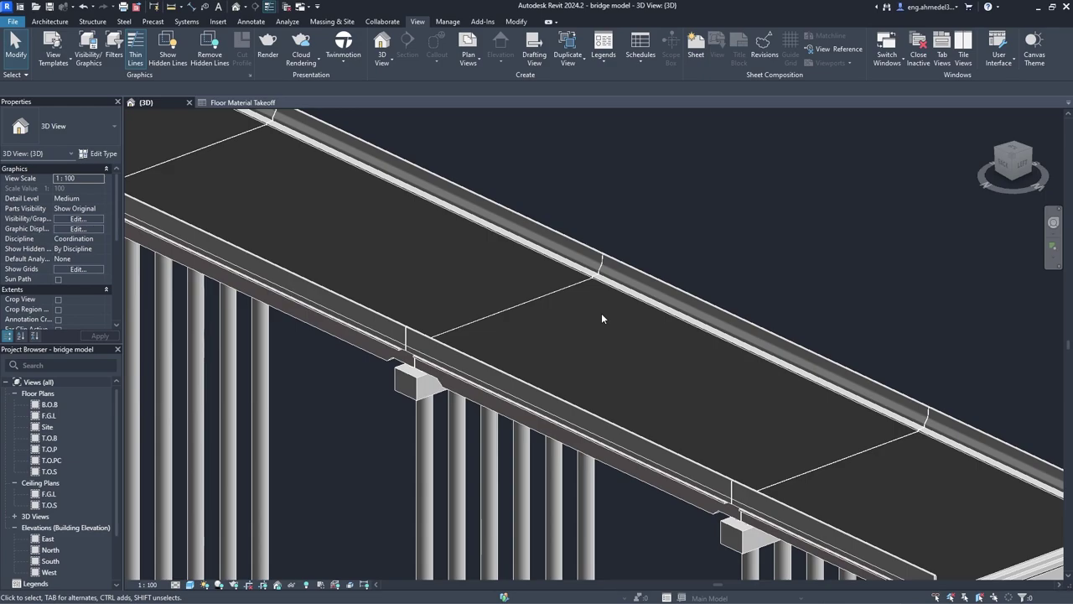
left_click(242, 102)
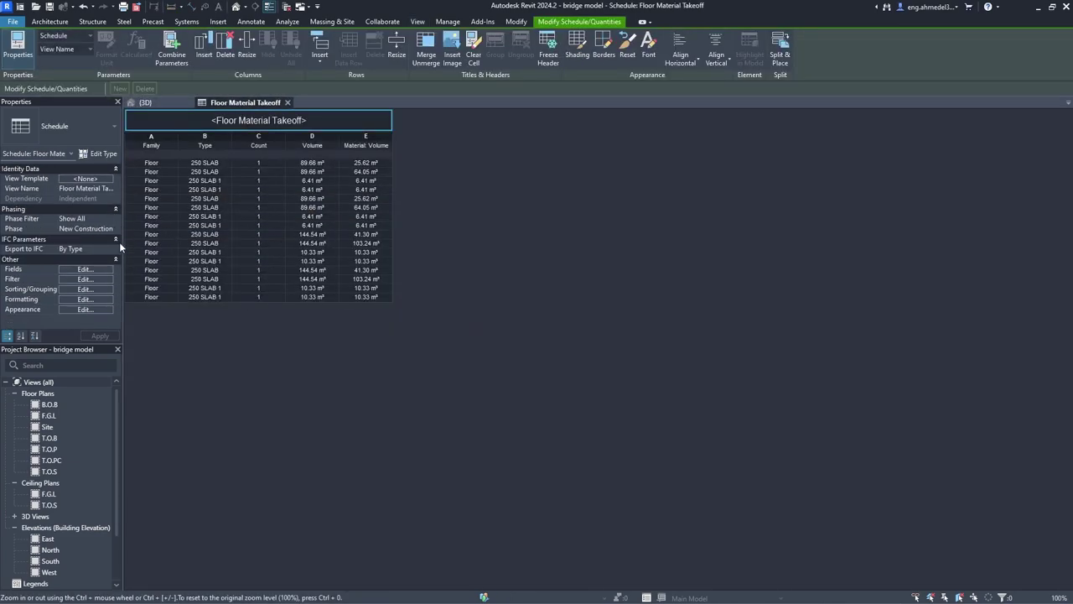
Add the Material: Name field and move it up to second position after Family
left_click(96, 260)
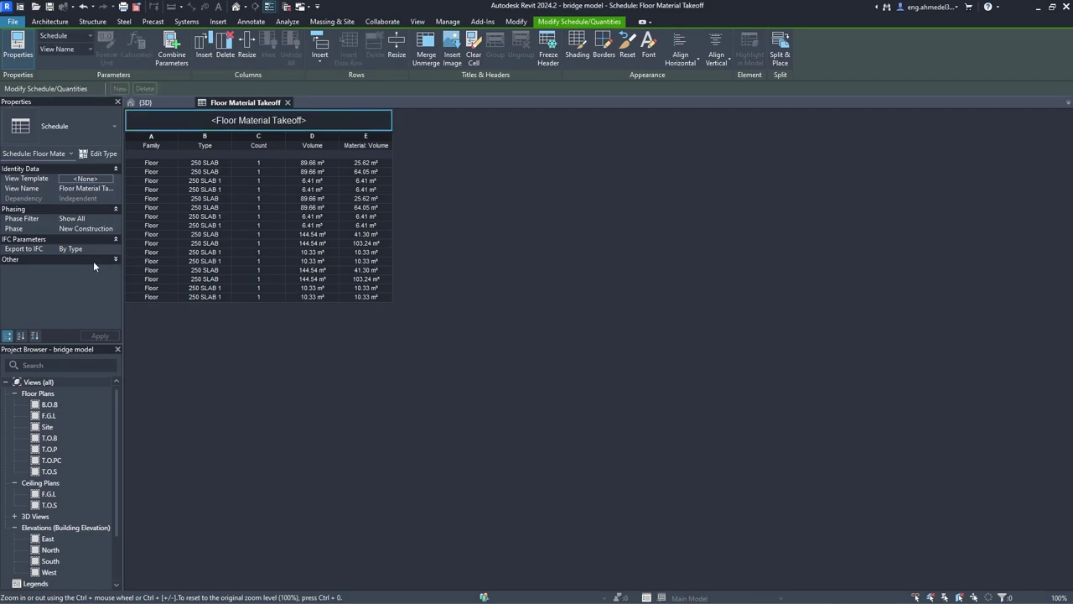
left_click(115, 262)
left_click(84, 269)
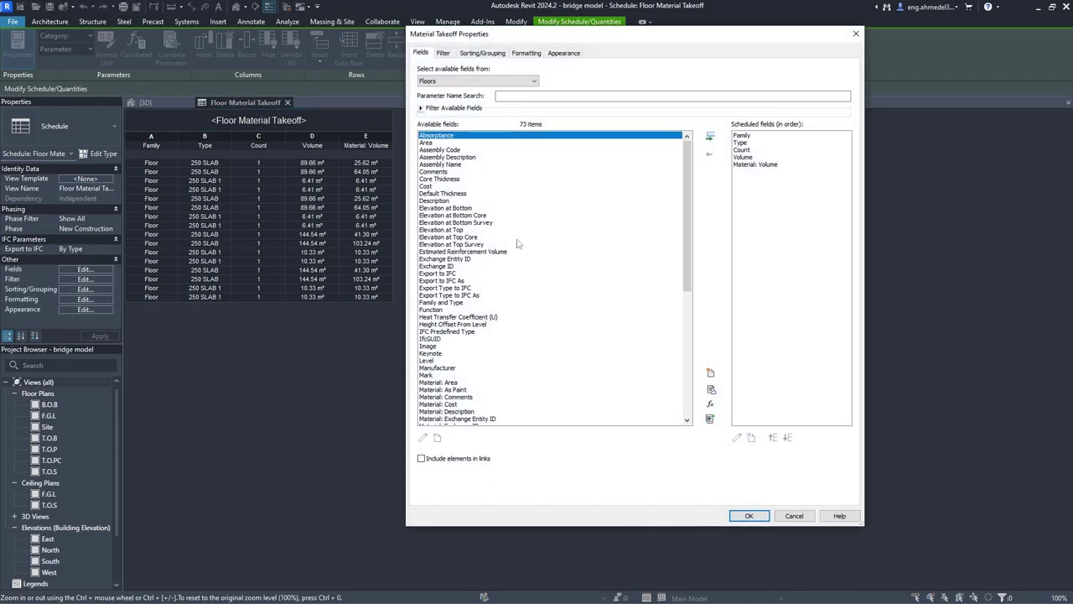
scroll(534, 308, "down", 5)
scroll(534, 308, "down", 1)
scroll(537, 309, "down", 2)
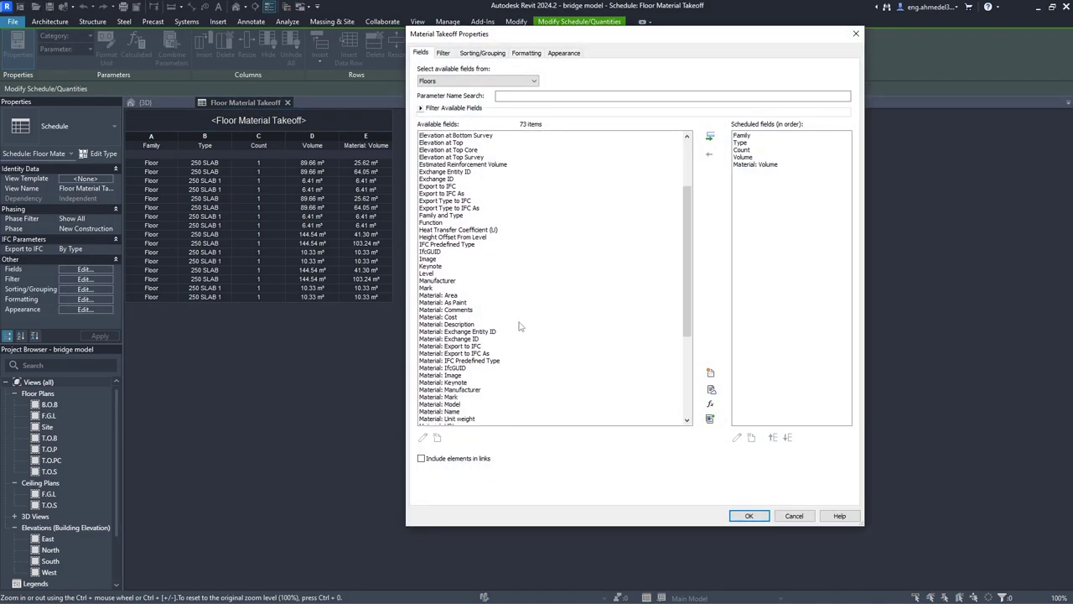
left_click(463, 412)
left_click(710, 136)
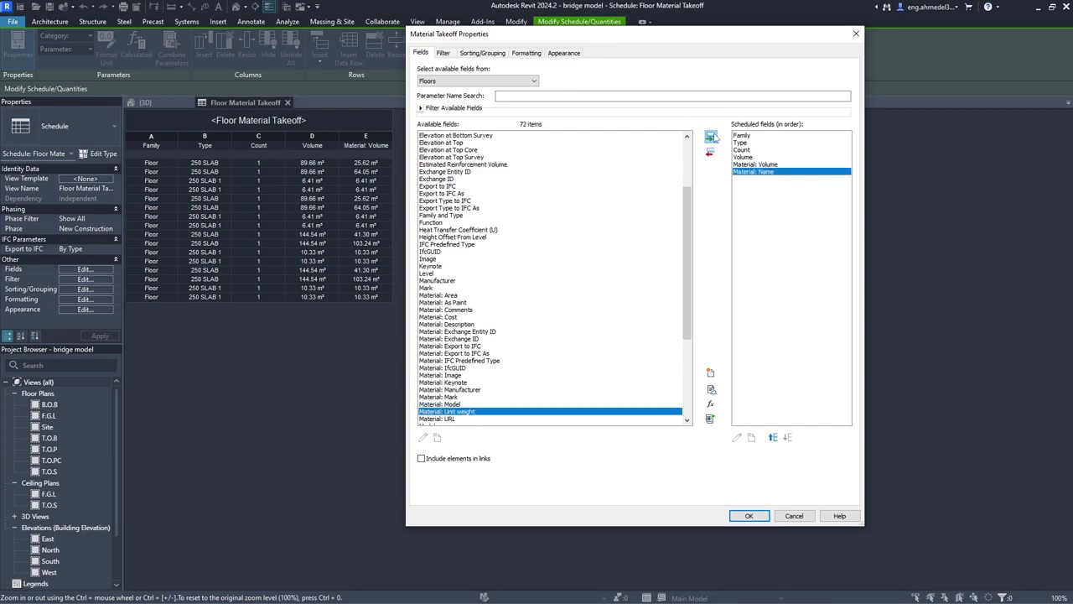
left_click(773, 437)
left_click(773, 436)
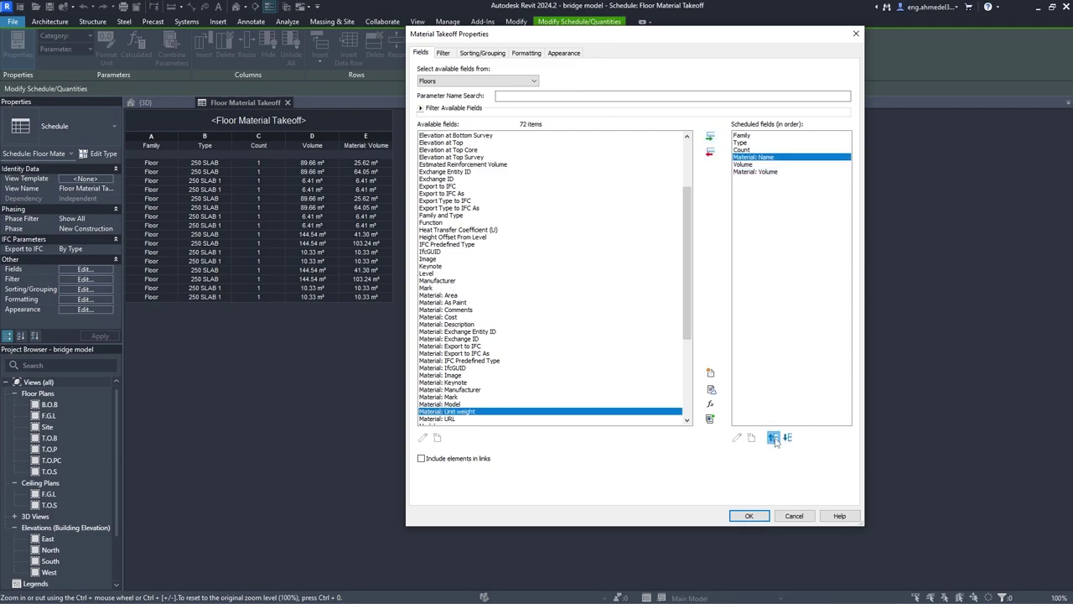
left_click(773, 437)
left_click(773, 437)
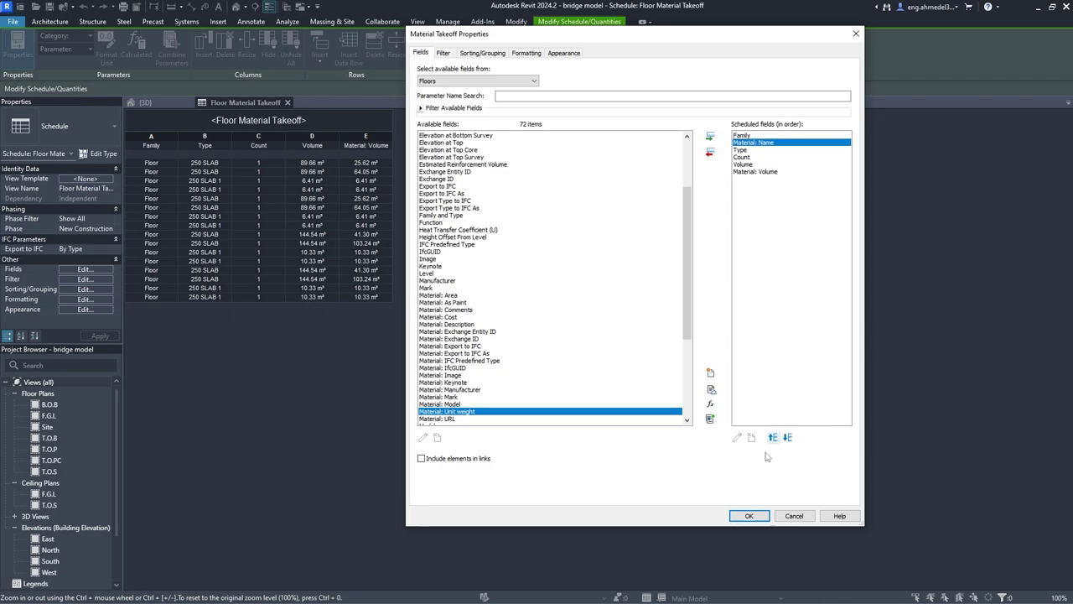
left_click(758, 515)
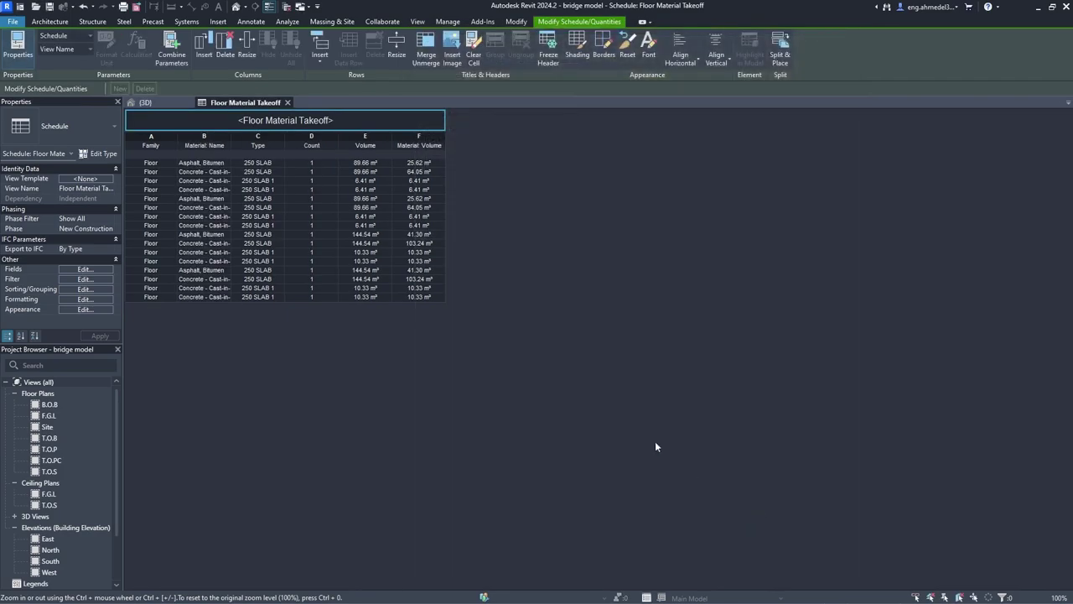
Centre-align the Material: Name column and widen column B to fit full material names
left_click(87, 299)
left_click(439, 90)
left_click(616, 147)
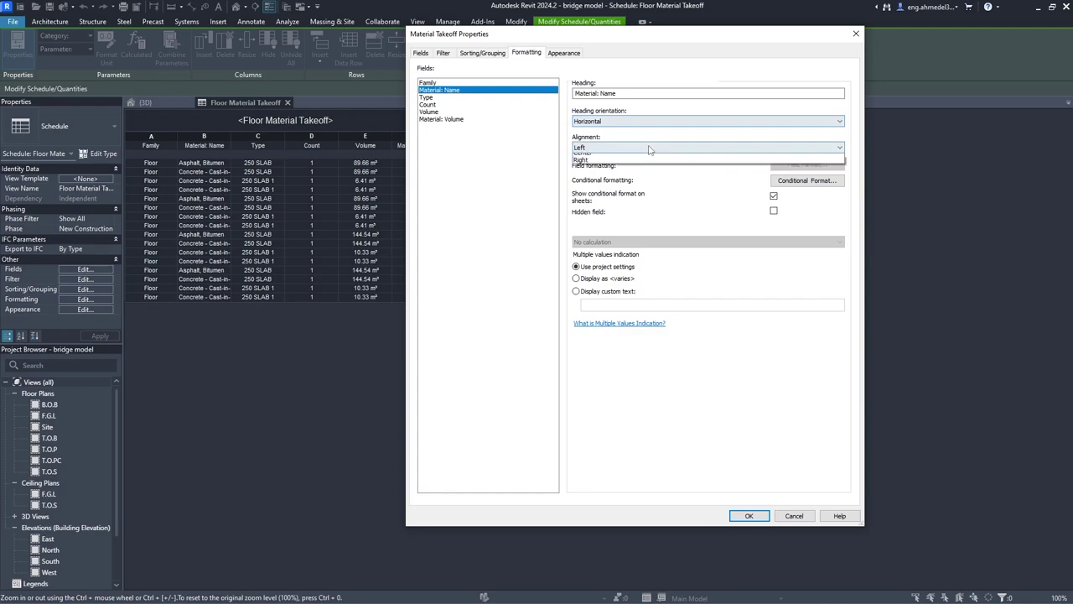
left_click(609, 170)
left_click(750, 516)
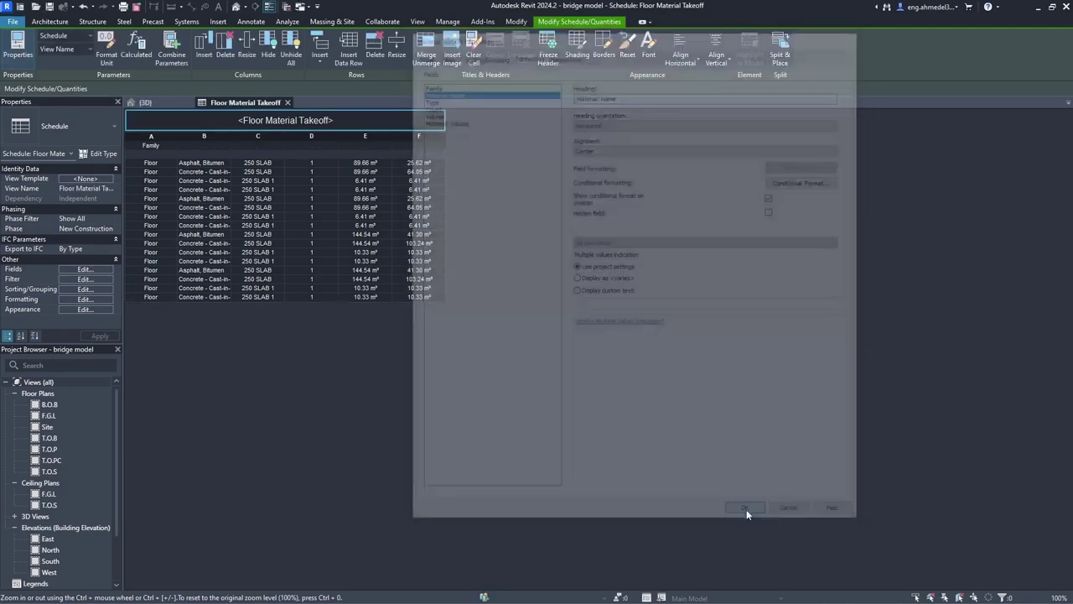
double_click(229, 134)
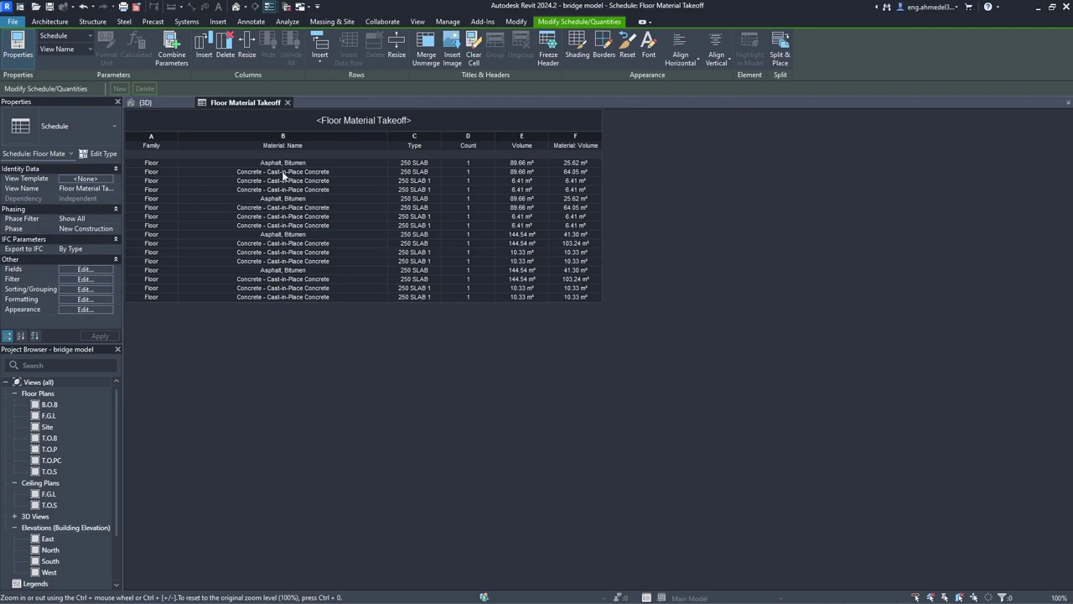
Group the takeoff by Material: Name with a header and a title, count and totals footer
left_click(100, 280)
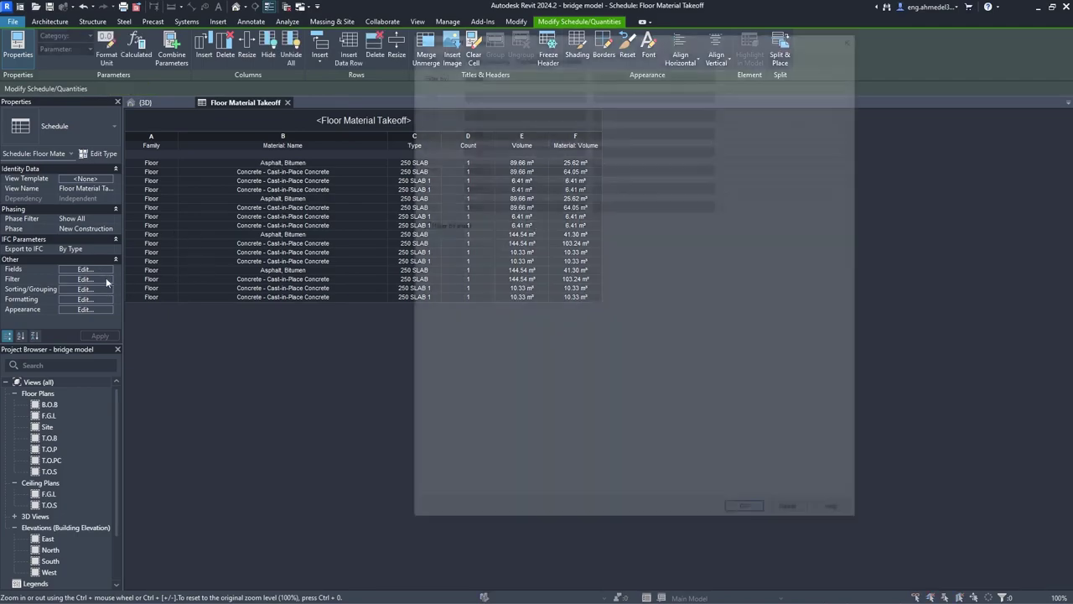
left_click(493, 53)
left_click(524, 74)
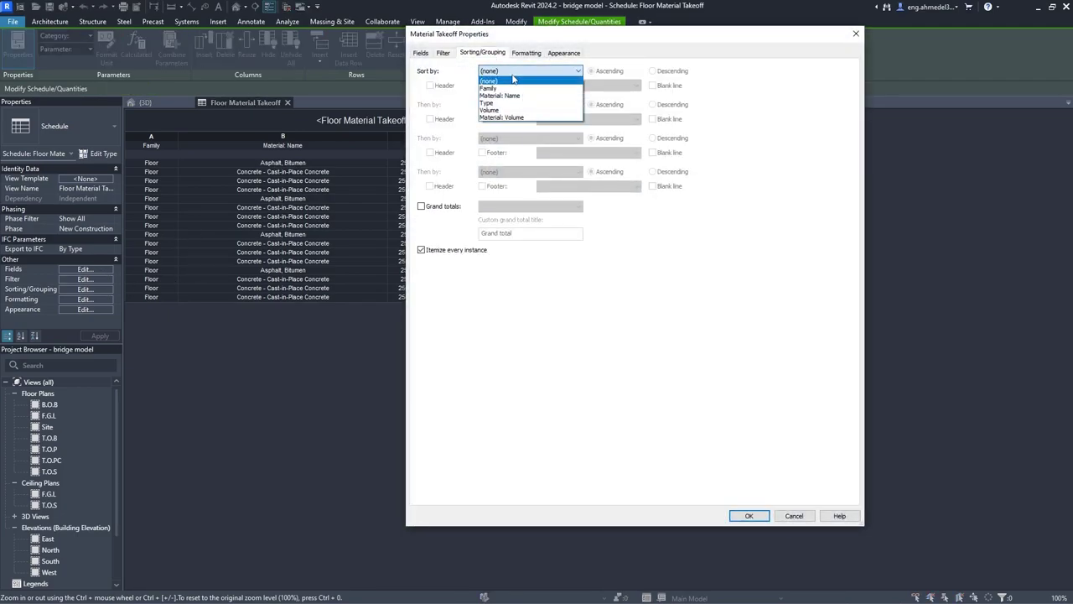
left_click(503, 89)
left_click(528, 70)
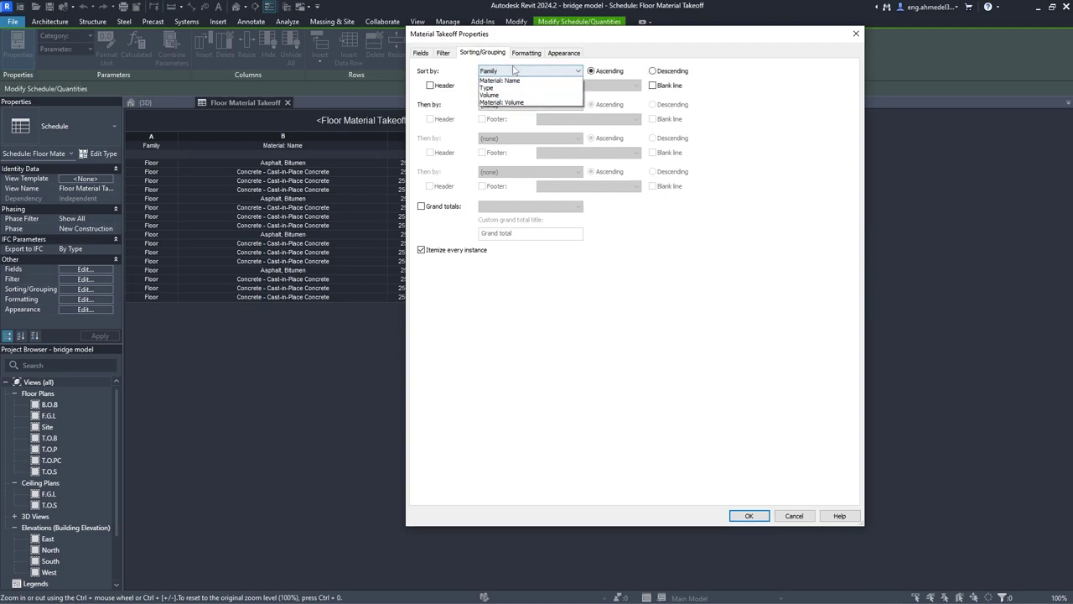
left_click(503, 114)
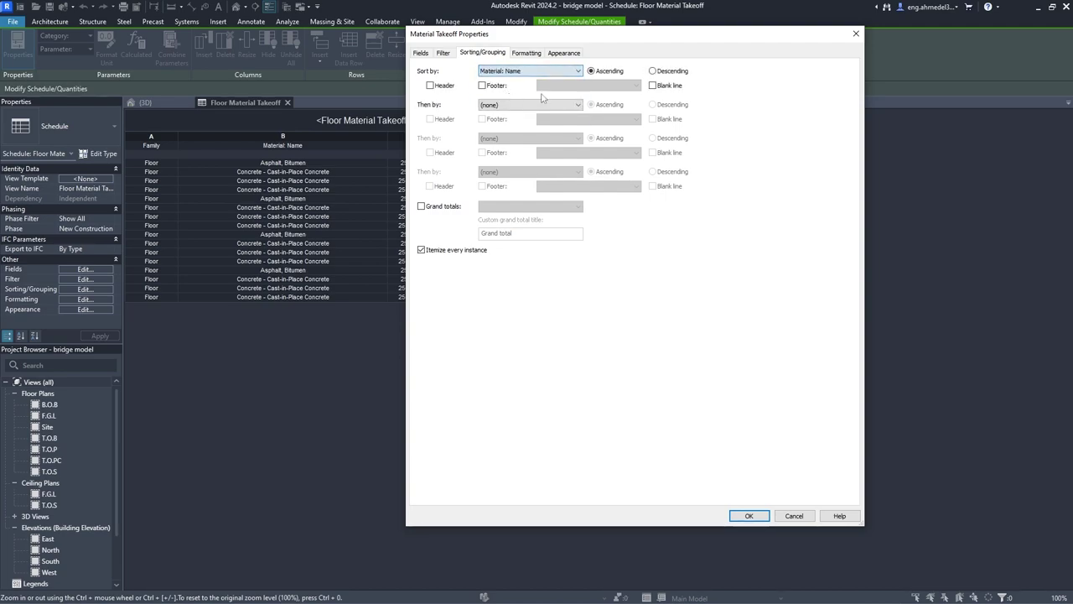
left_click(450, 85)
left_click(497, 86)
left_click(749, 515)
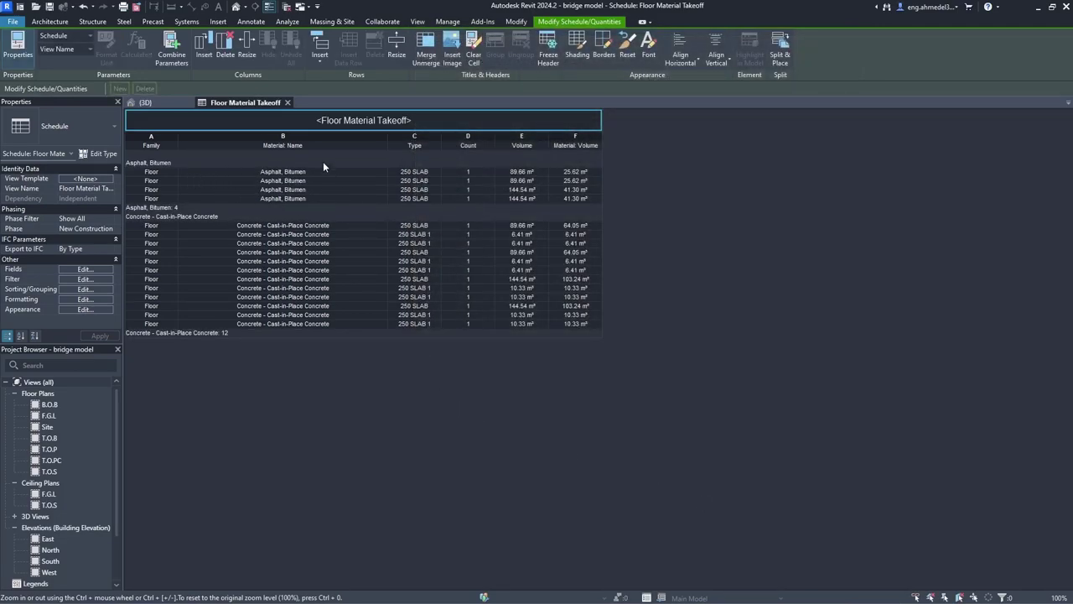
Add a second grouping level by Type, with a header for each type subgroup
left_click(99, 289)
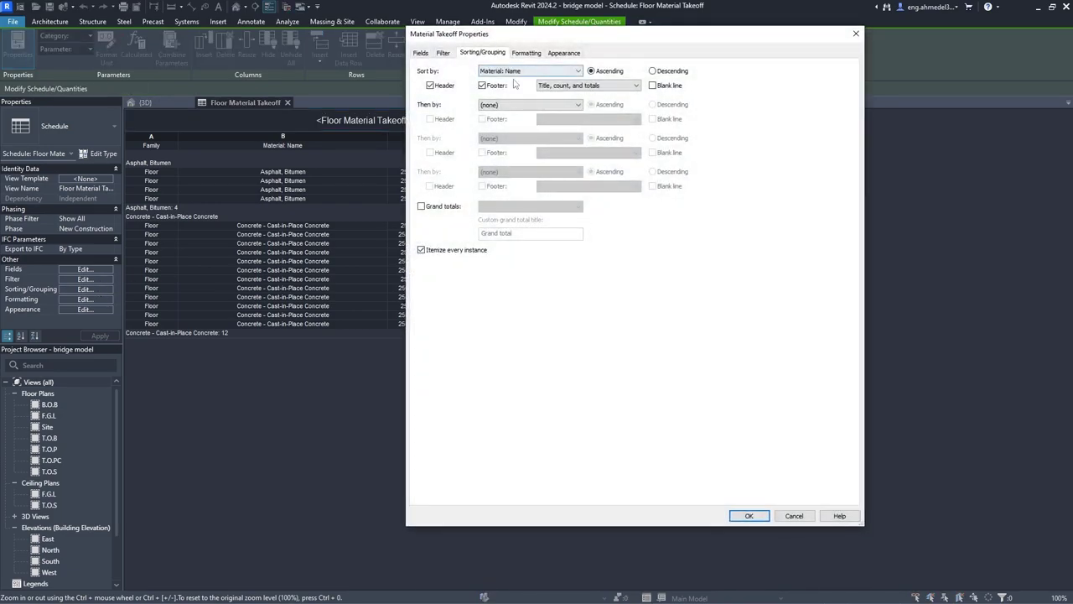
left_click(513, 104)
left_click(487, 122)
left_click(444, 119)
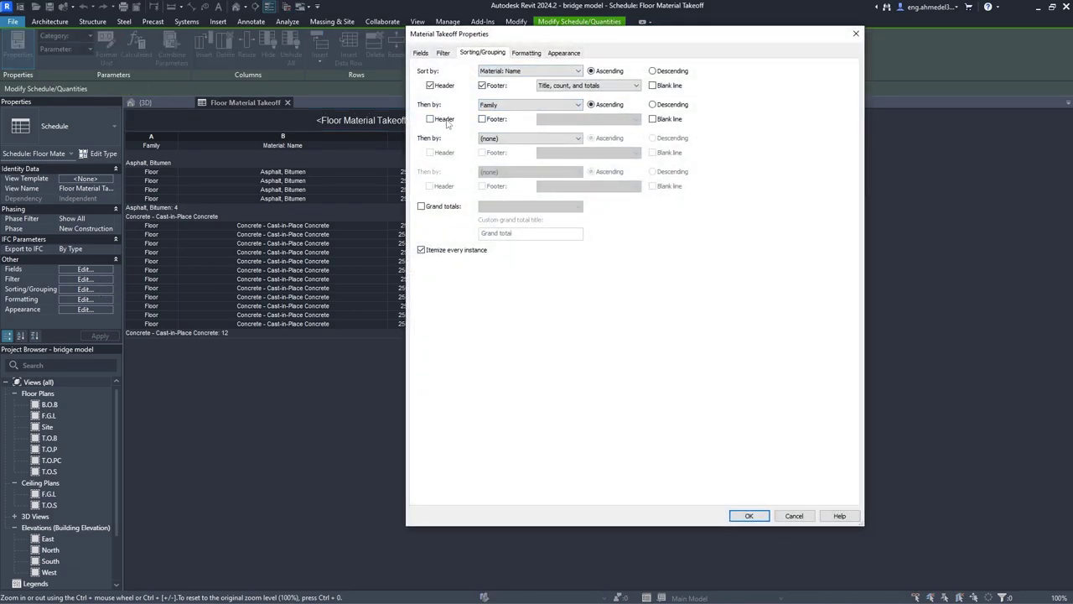
left_click(749, 516)
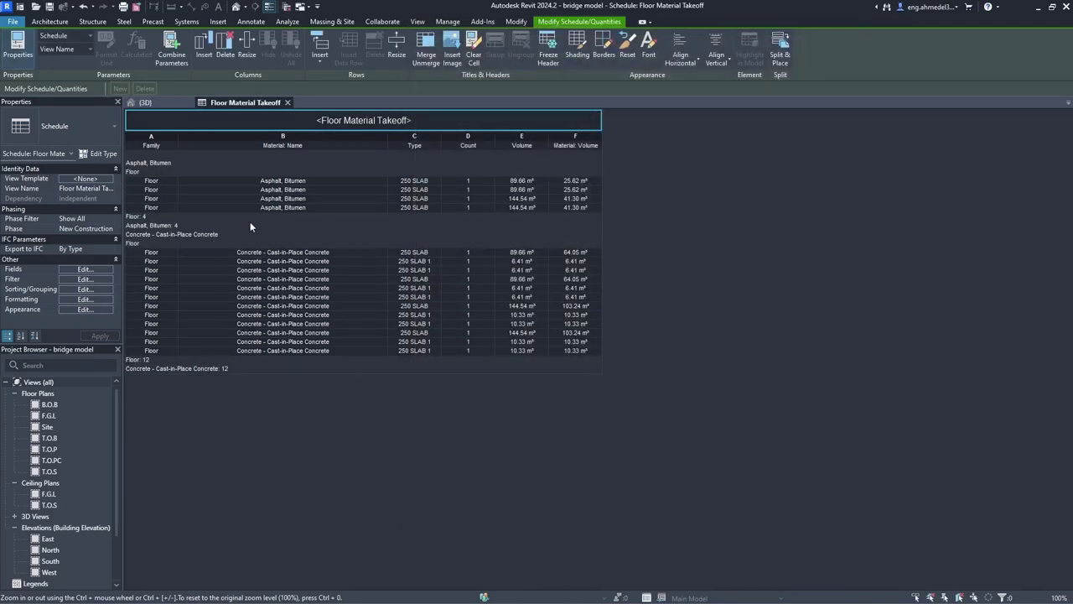
left_click(87, 288)
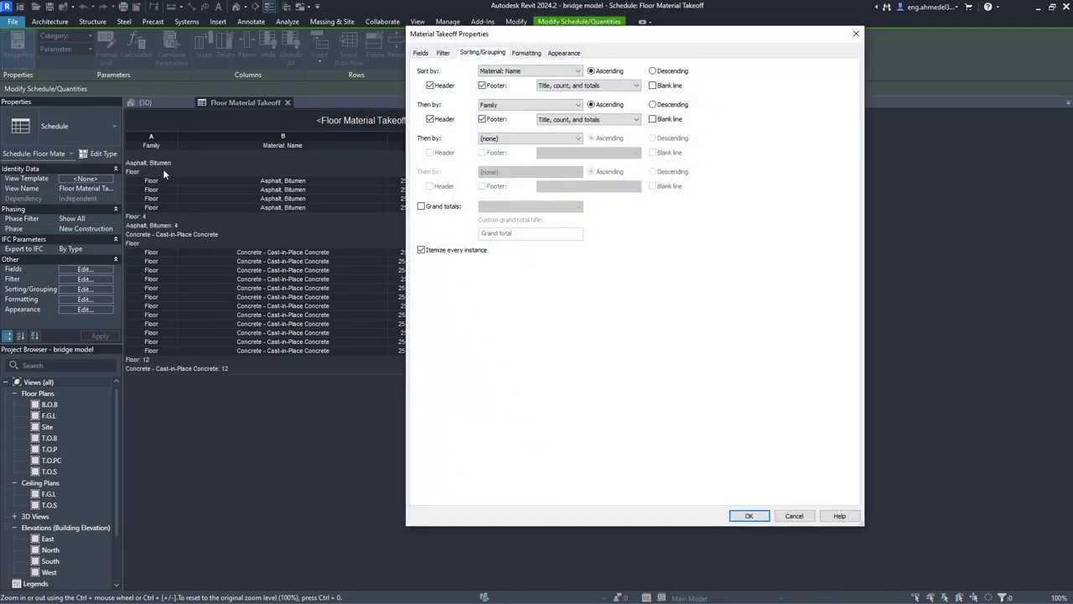
left_click(537, 104)
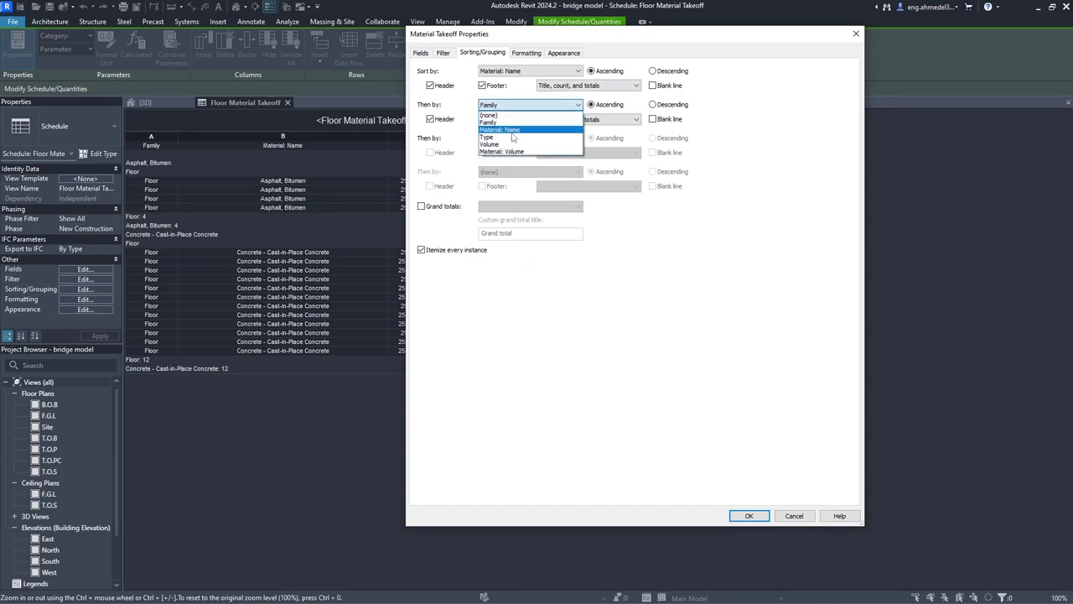
left_click(507, 136)
left_click(750, 516)
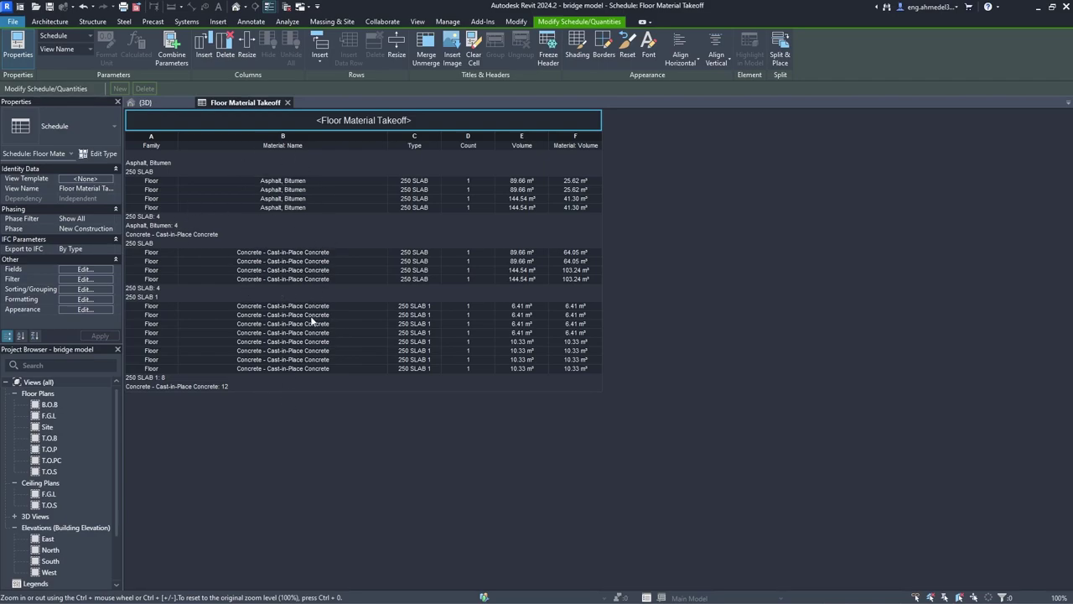
Turn off itemizing every instance for one summary row per type, then select the 250 SLAB 1 row
left_click(99, 290)
left_click(421, 249)
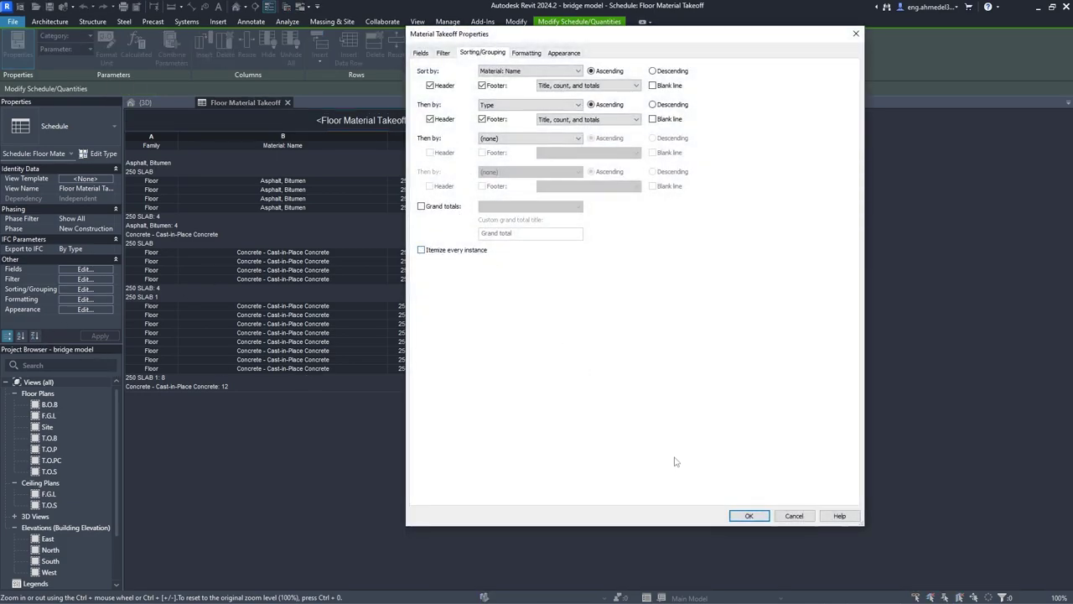
left_click(747, 516)
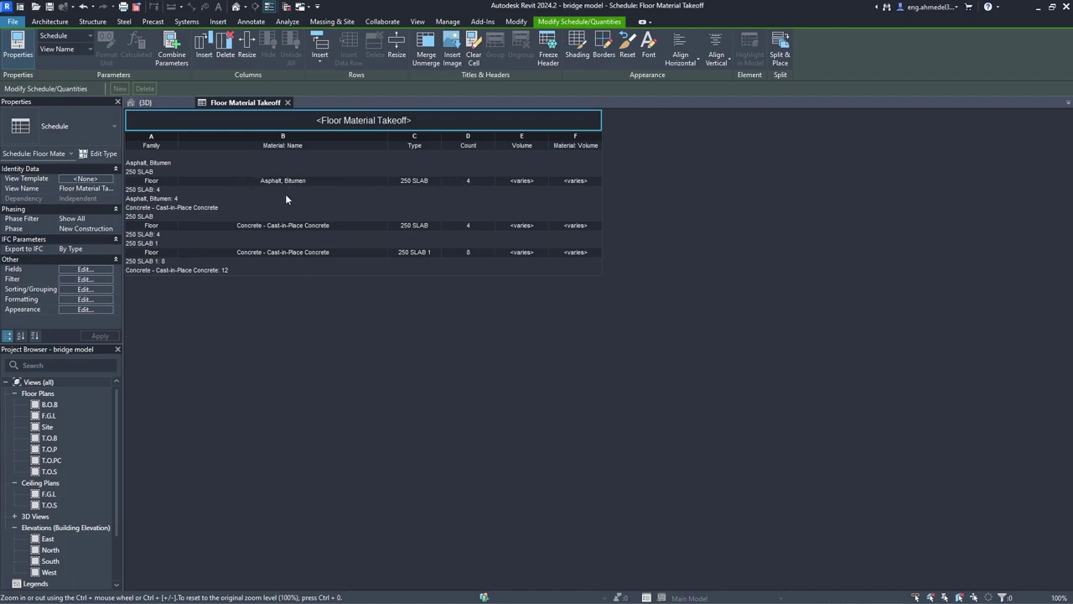
left_click(450, 251)
Highlight the 250 SLAB 1 floors in the 3D model, zoom to inspect them, then return to the takeoff
left_click(147, 102)
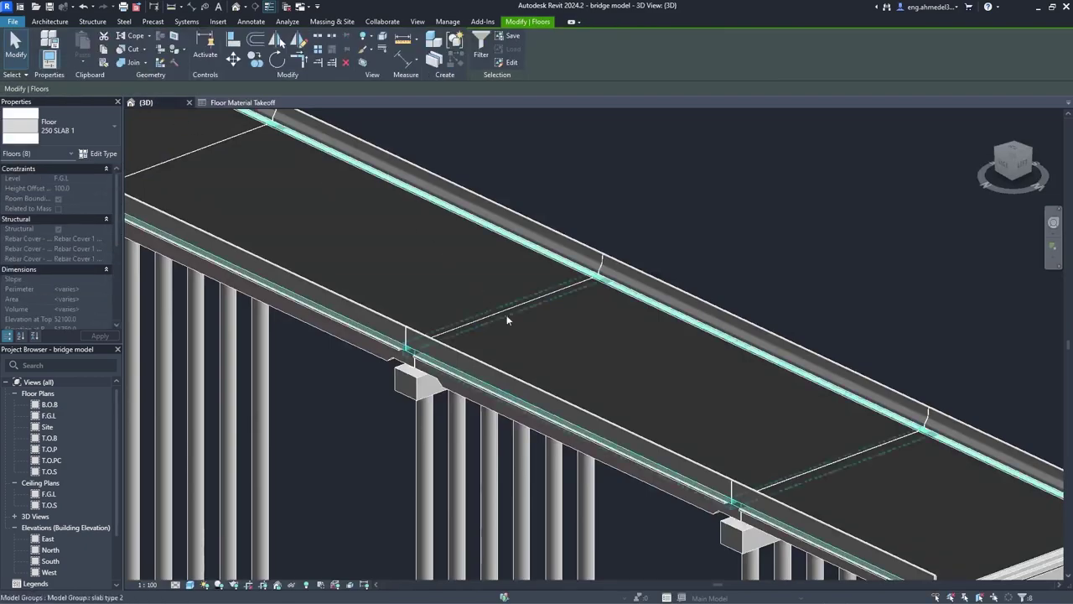
scroll(506, 314, "down", 3)
scroll(213, 272, "down", 3)
scroll(354, 292, "up", 3)
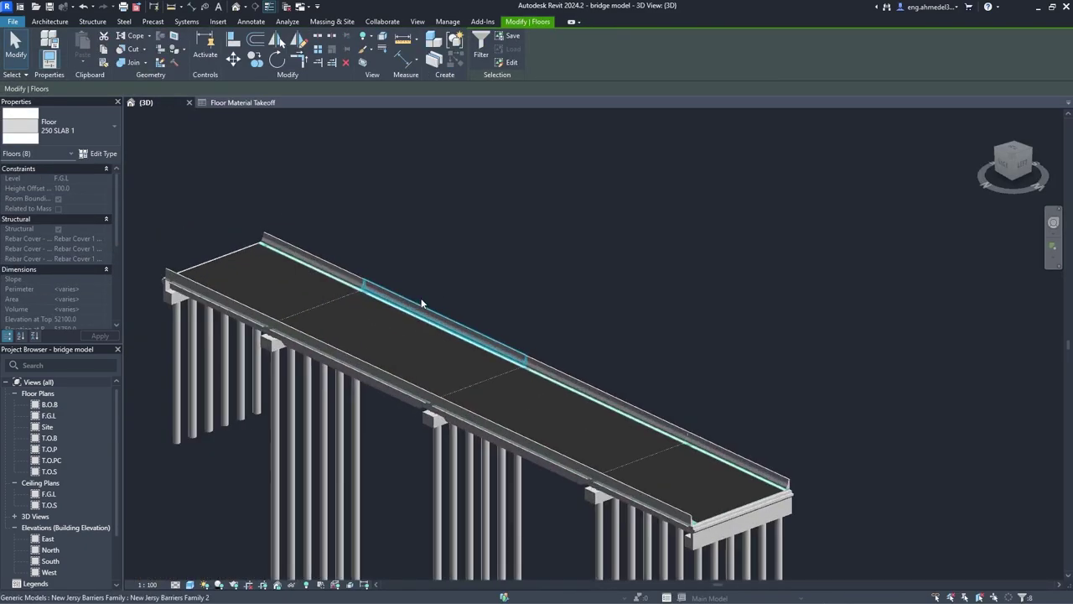
scroll(377, 218, "up", 2)
left_click(245, 100)
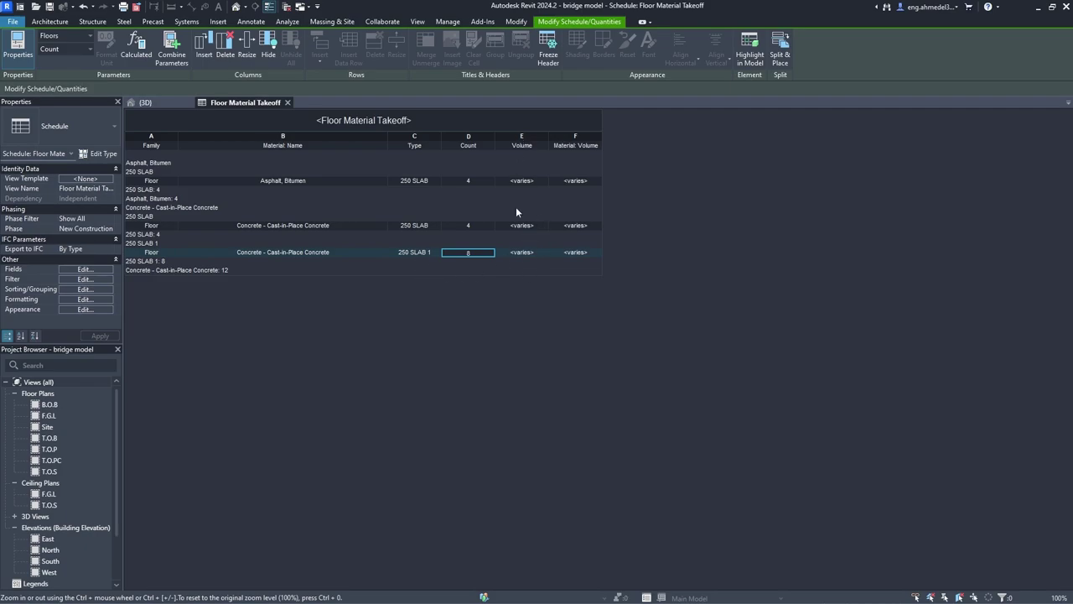
Add Volume as a third grouping level and select the first asphalt summary row
left_click(84, 289)
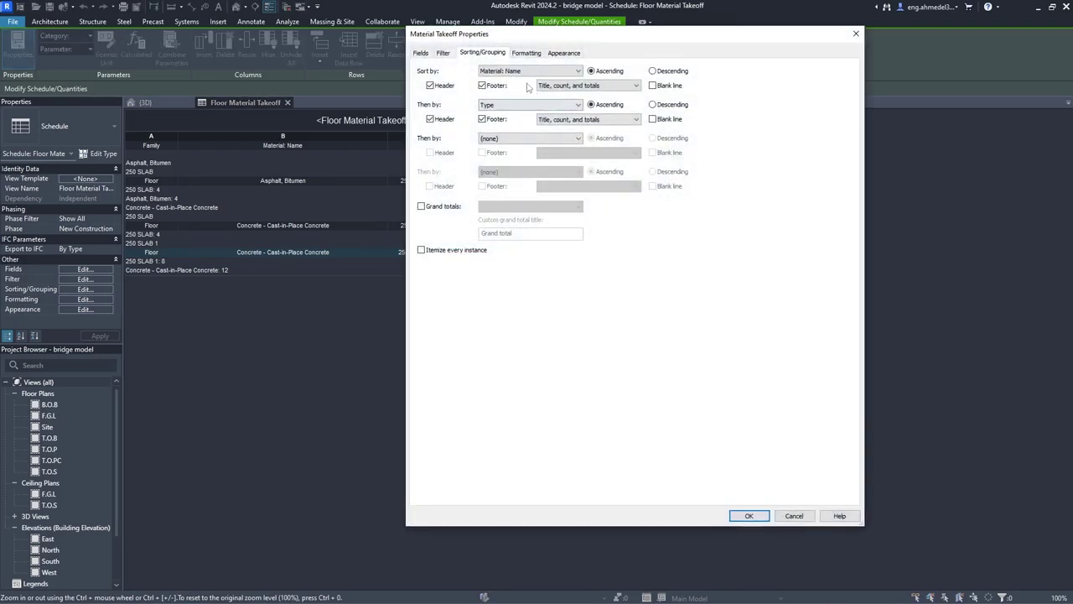
left_click(514, 139)
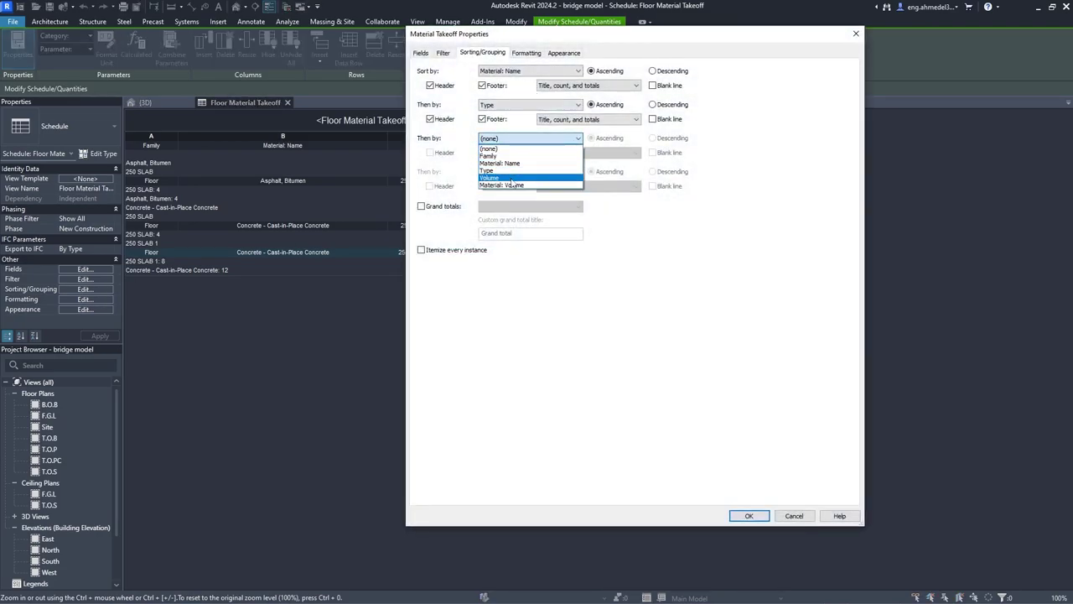
left_click(514, 178)
left_click(748, 515)
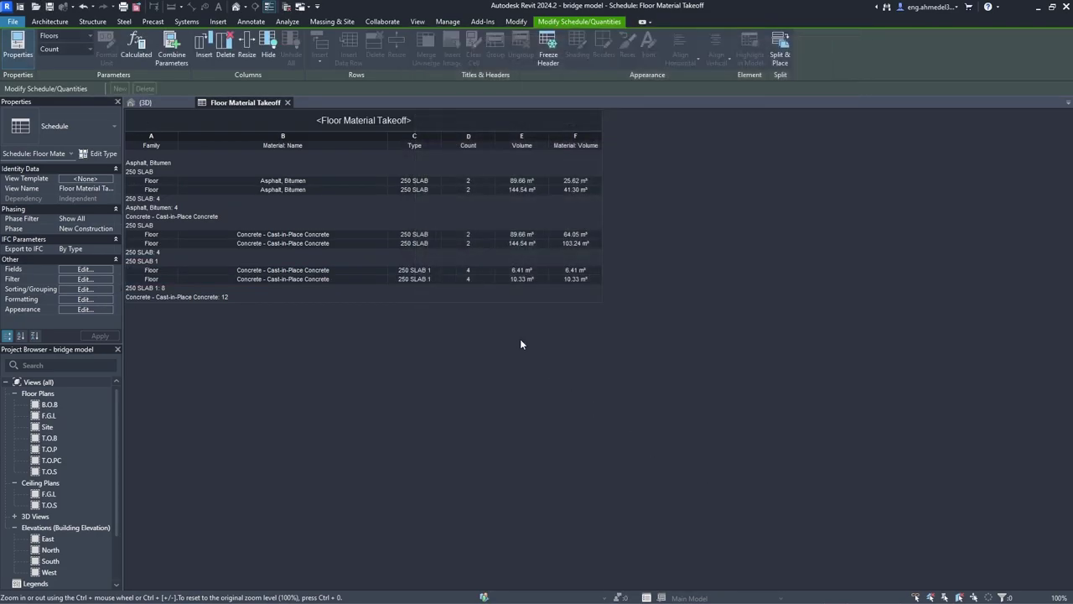
left_click(347, 179)
Highlight both asphalt rows' floors in 3D, then select the two concrete 250 SLAB rows
left_click(180, 101)
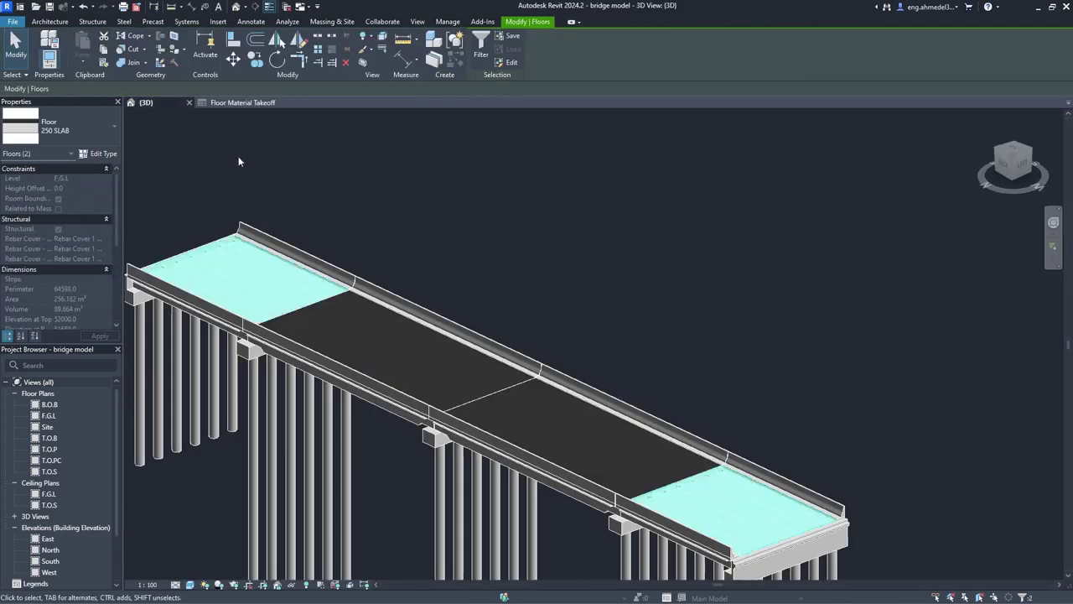
left_click(426, 195)
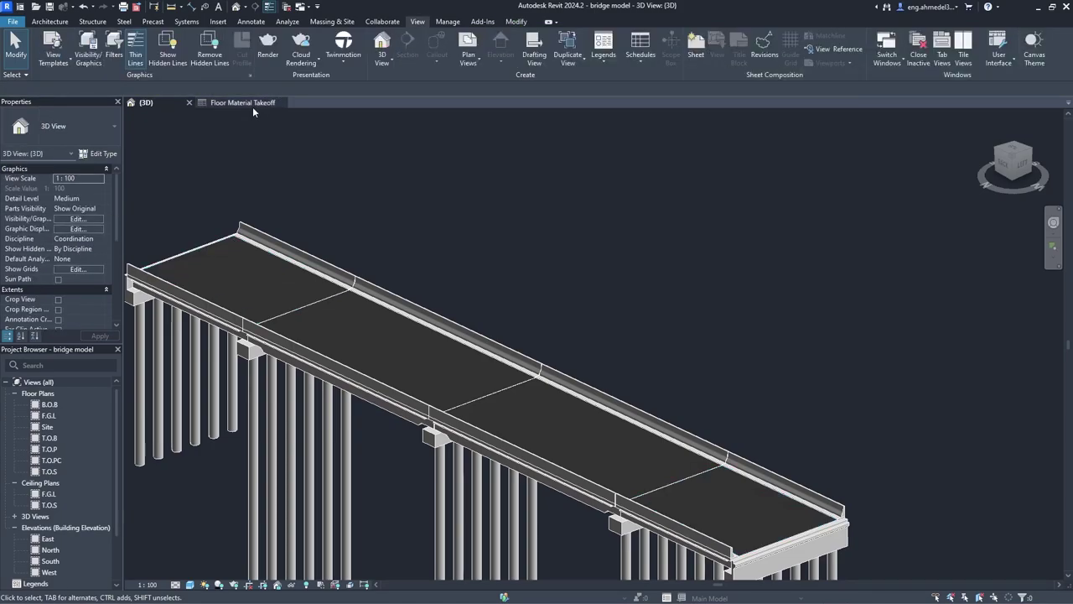
left_click(252, 103)
left_click(321, 188)
left_click(139, 101)
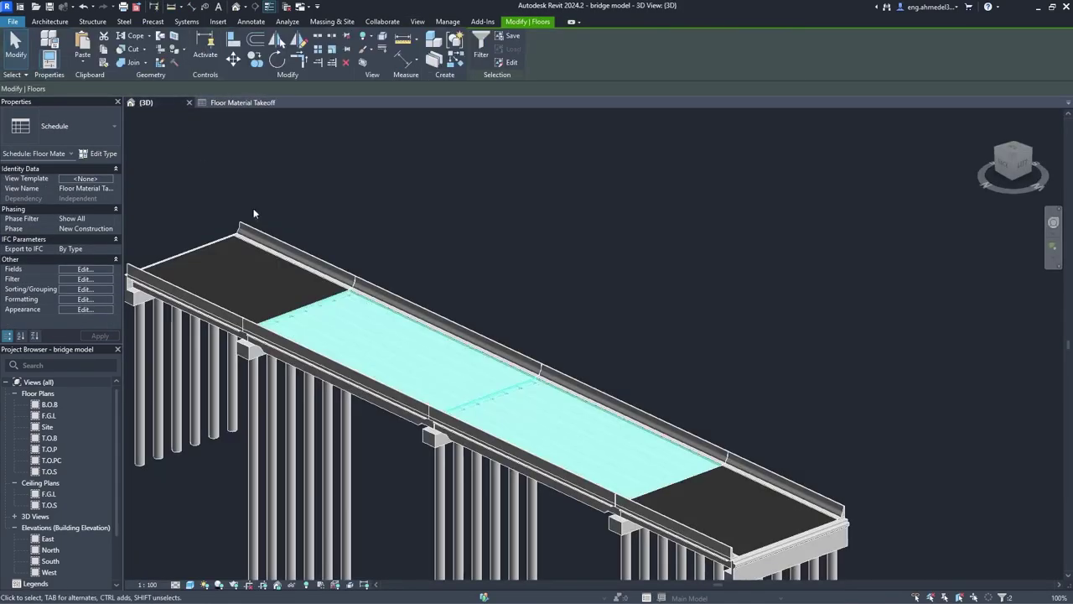
key("ctrl+Tab")
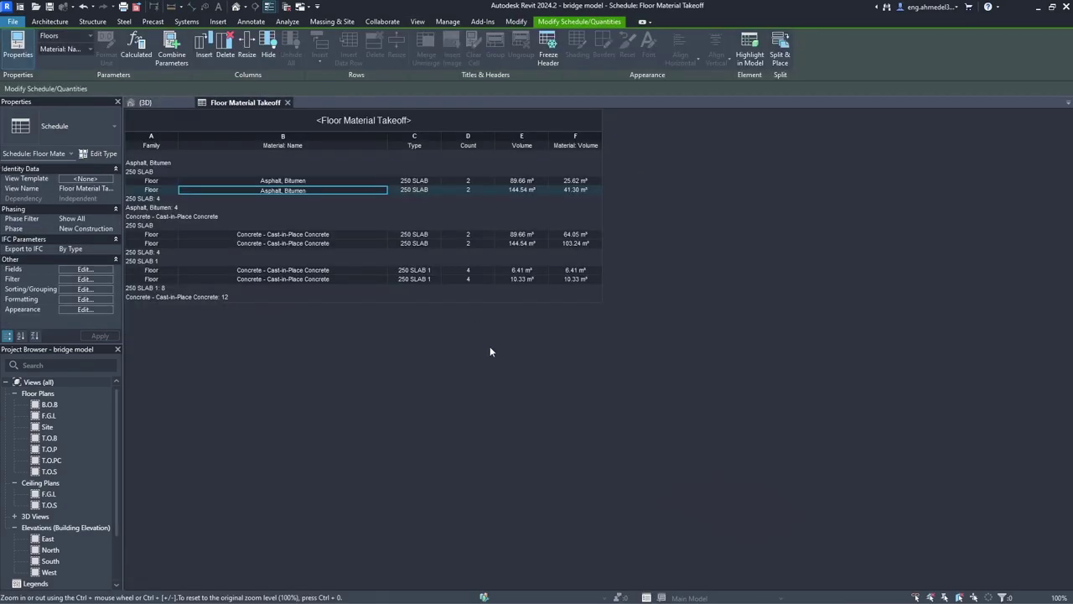
left_click(333, 234)
left_click(350, 243)
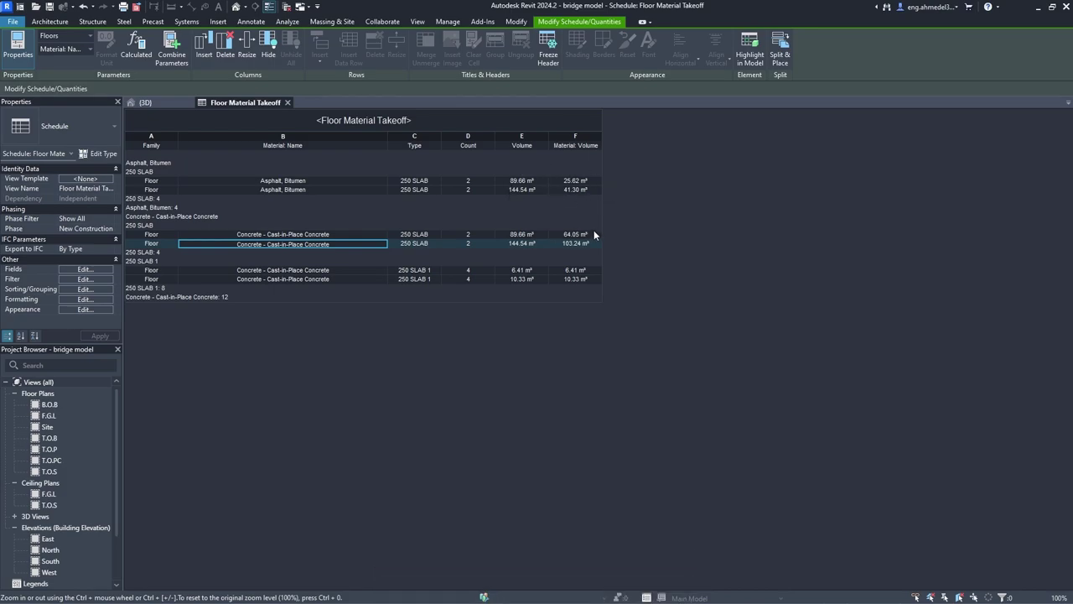
Set the Material: Volume field to Calculate totals in the takeoff's Formatting settings
left_click(84, 288)
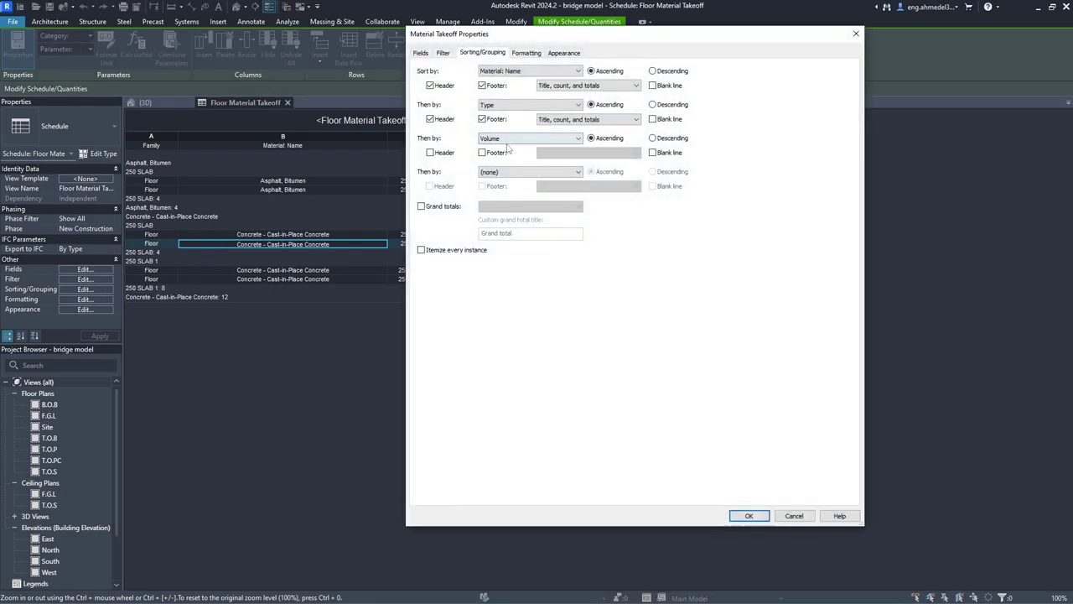
left_click(526, 52)
left_click(442, 119)
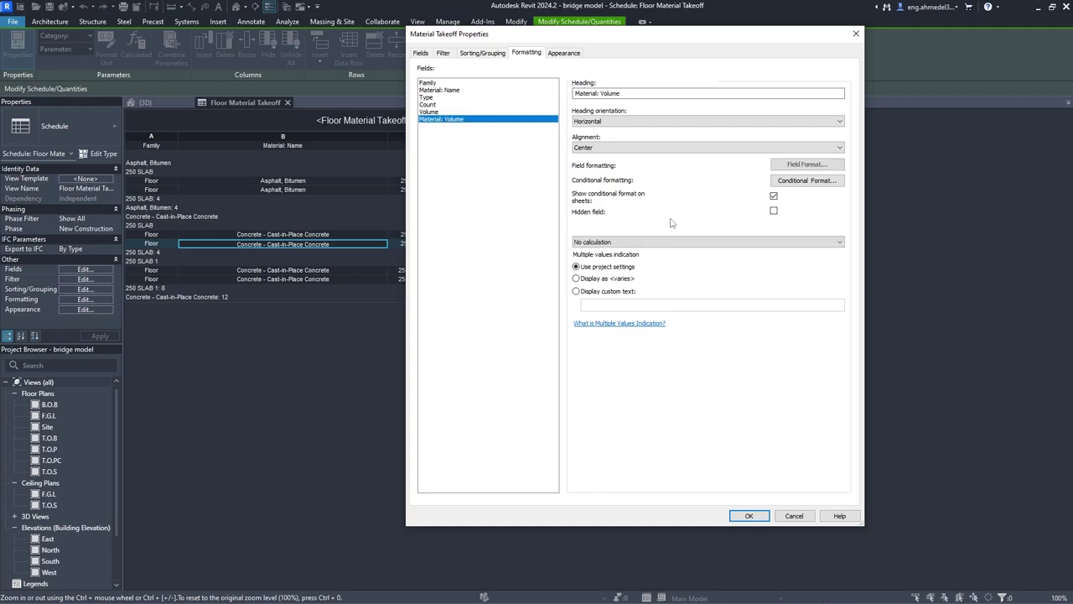
left_click(658, 242)
left_click(594, 253)
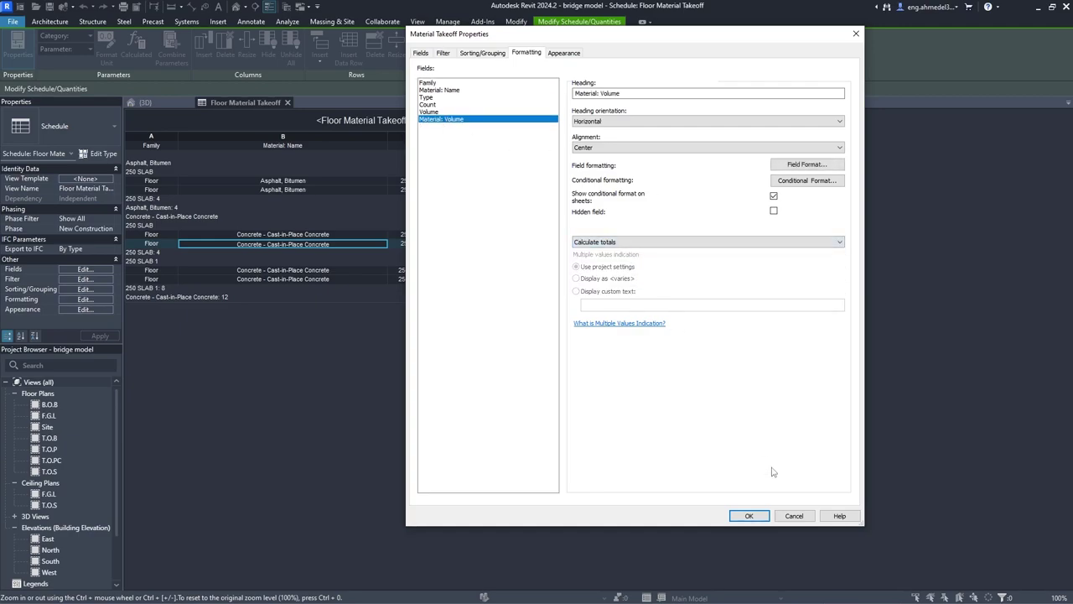
left_click(748, 516)
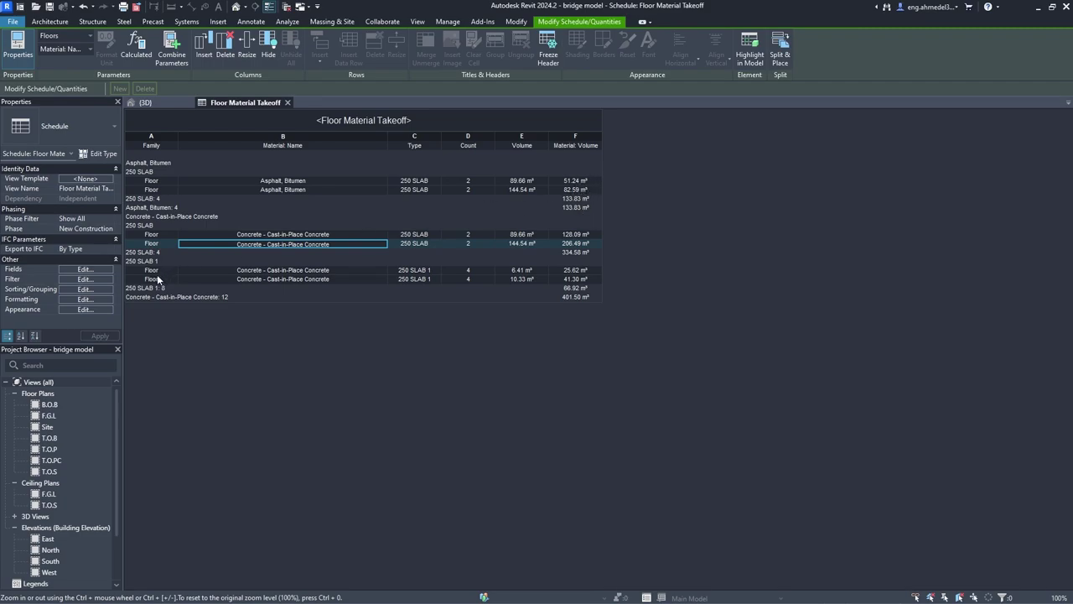
Filter the takeoff so Material: Name does not equal Asphalt, Bitumen
left_click(102, 280)
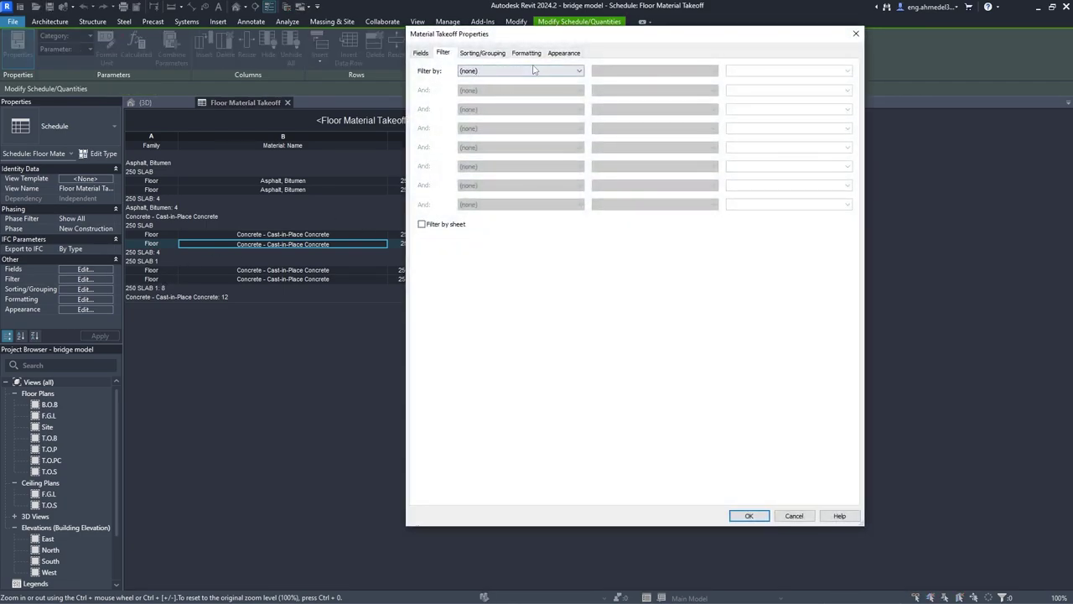
left_click(535, 70)
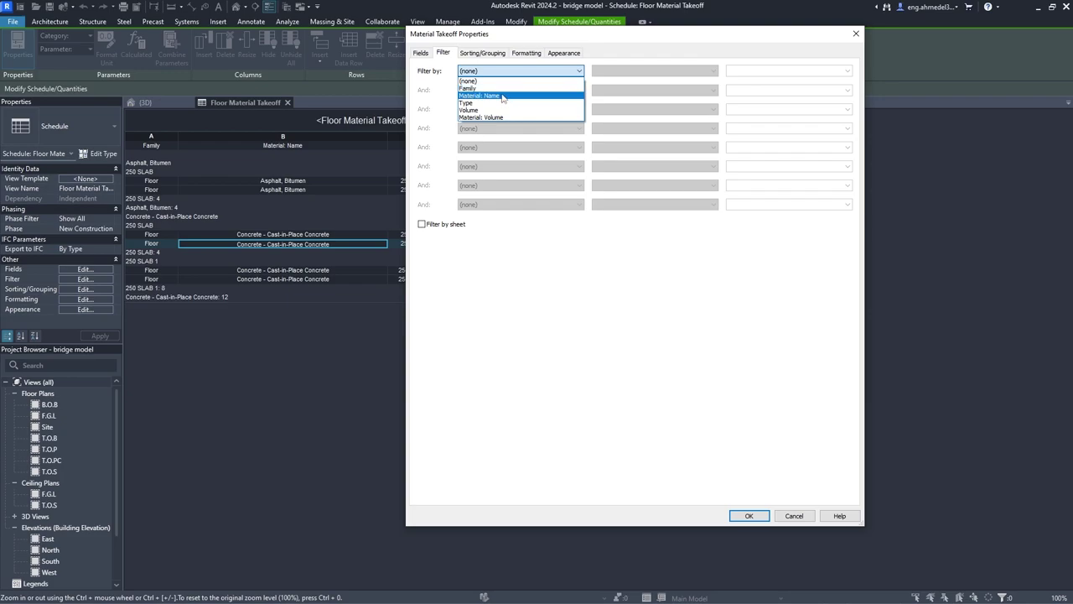
left_click(503, 95)
left_click(619, 72)
scroll(621, 92, "up", 1)
left_click(621, 88)
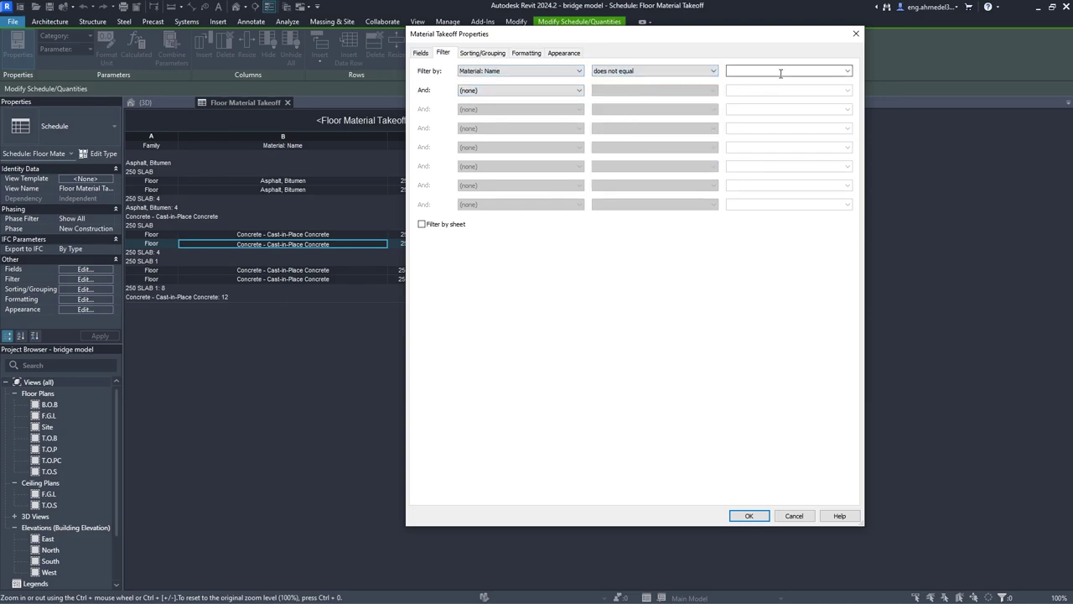
left_click(847, 71)
left_click(754, 80)
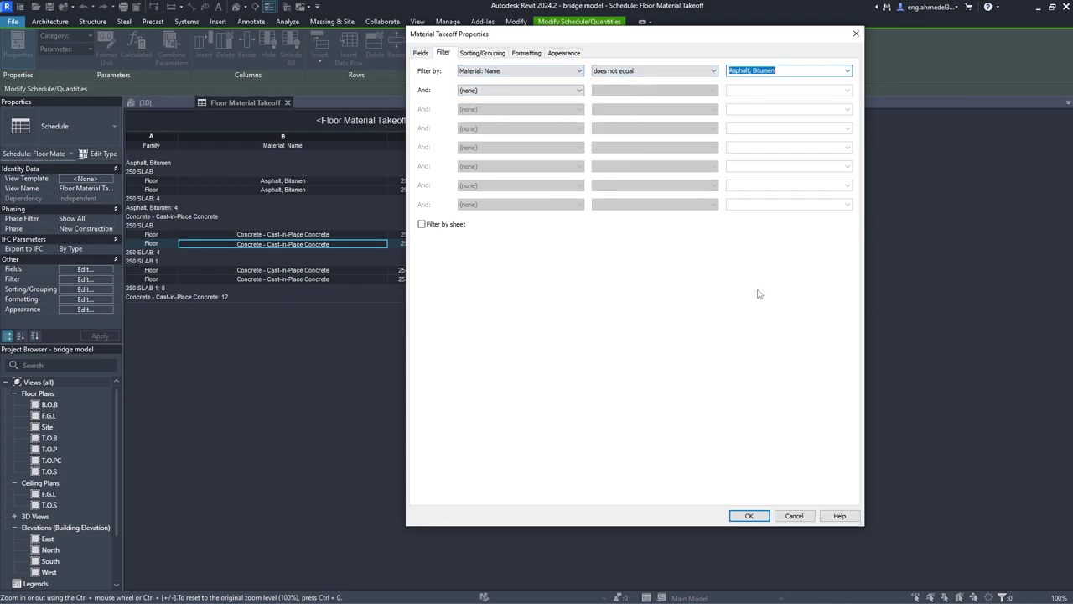
left_click(748, 515)
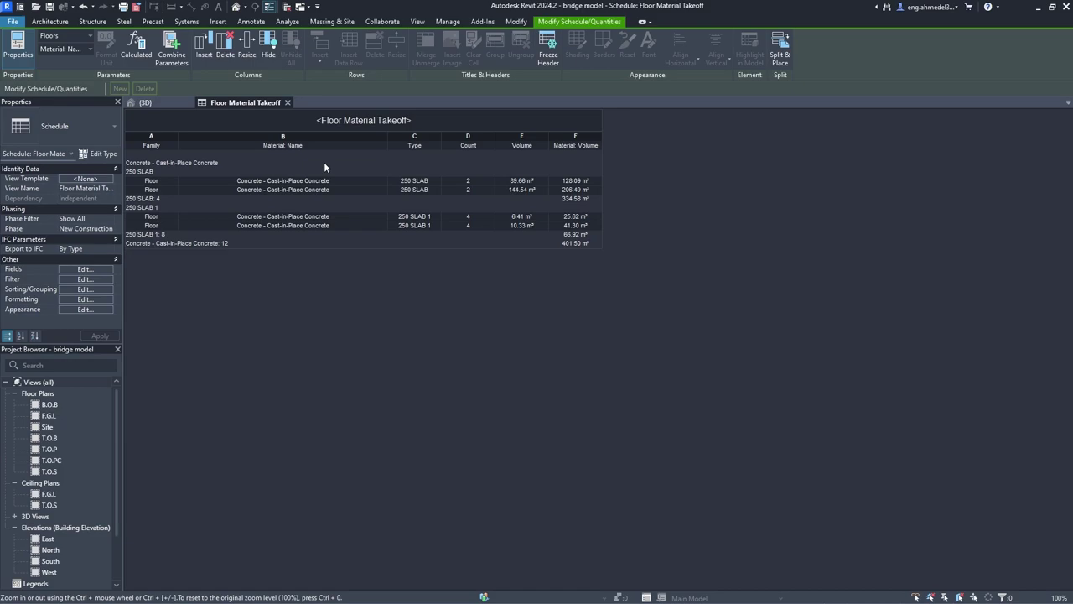
Close the floor takeoff and start a new Material Takeoff for the Generic Models category
left_click(290, 102)
left_click(488, 157)
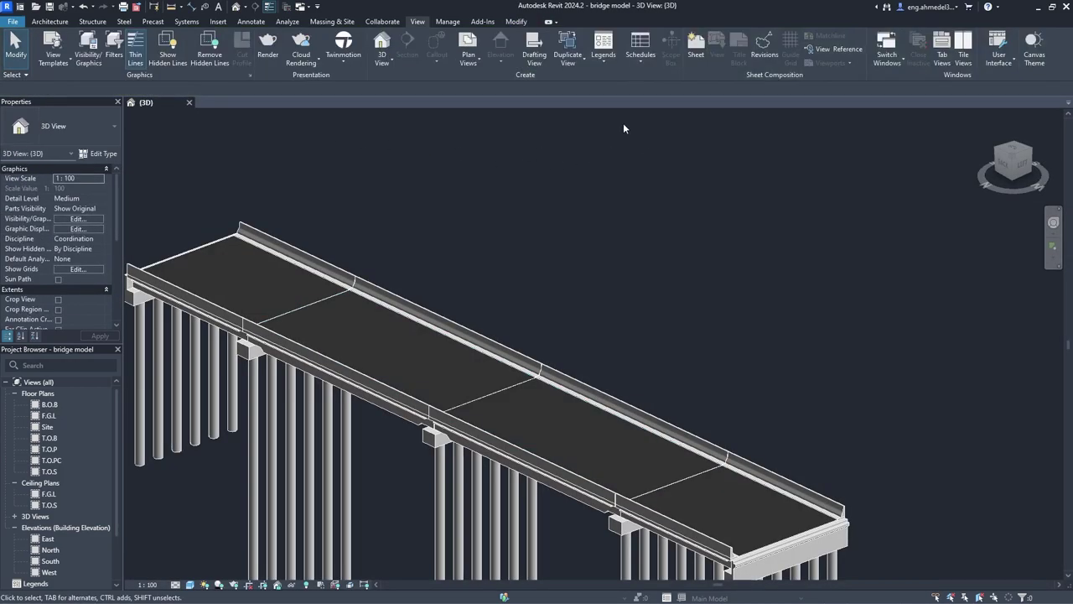
left_click(635, 59)
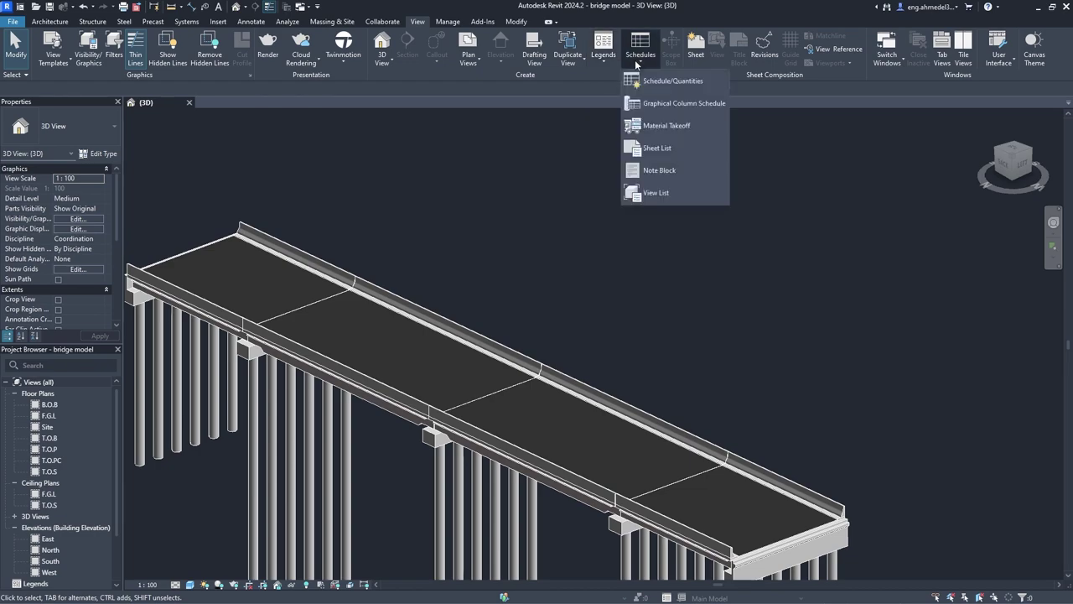
left_click(666, 125)
scroll(308, 304, "down", 2)
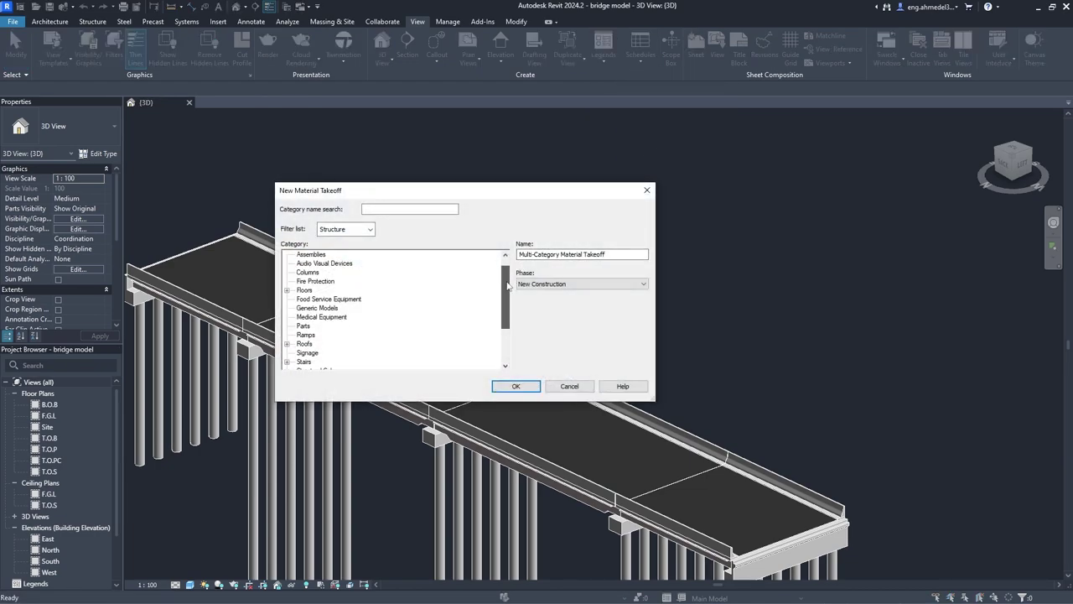
left_click(316, 299)
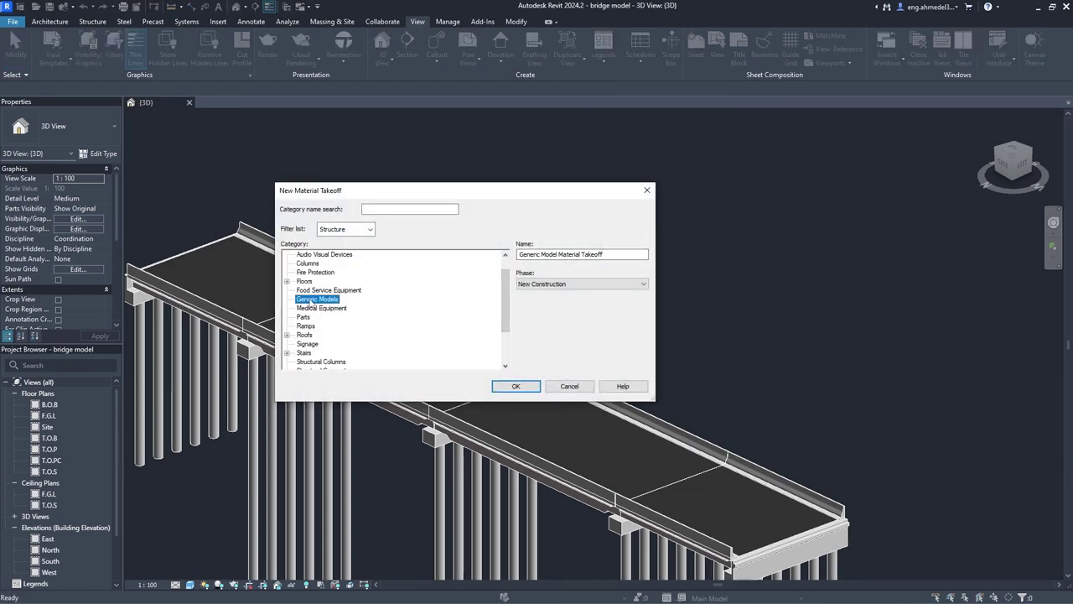
left_click(513, 386)
Add the Count, Family and Material: Volume fields to the takeoff
left_click(677, 171)
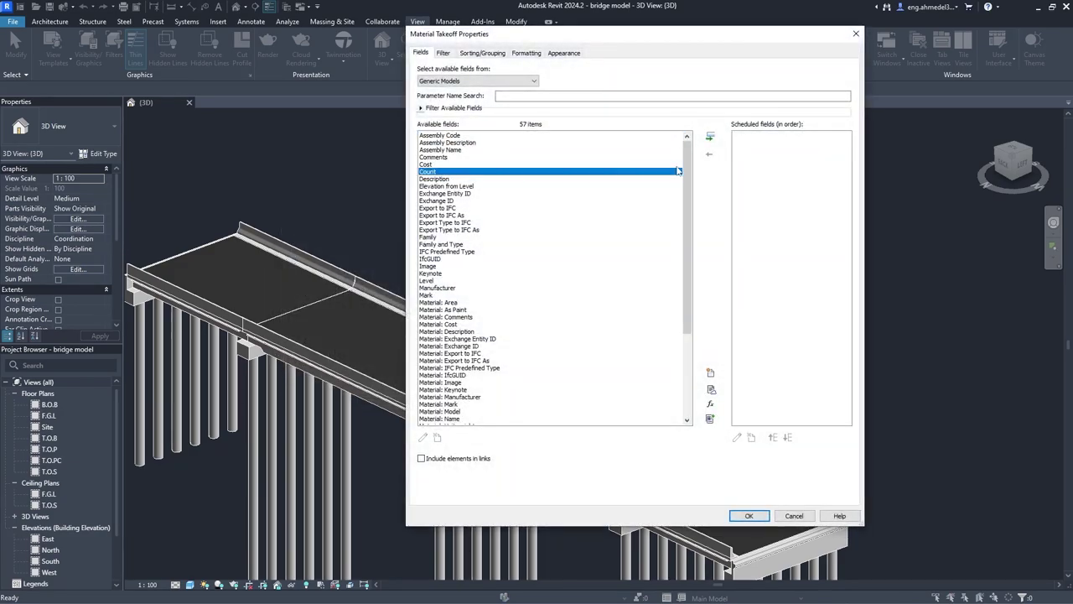
left_click(710, 135)
scroll(473, 343, "down", 2)
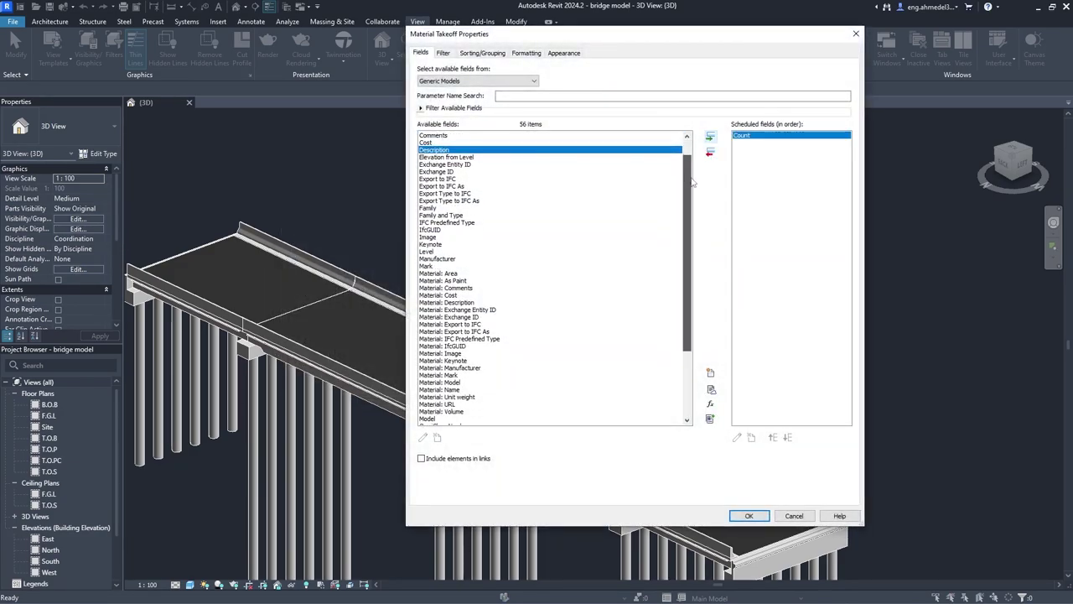
left_click(428, 201)
left_click(710, 136)
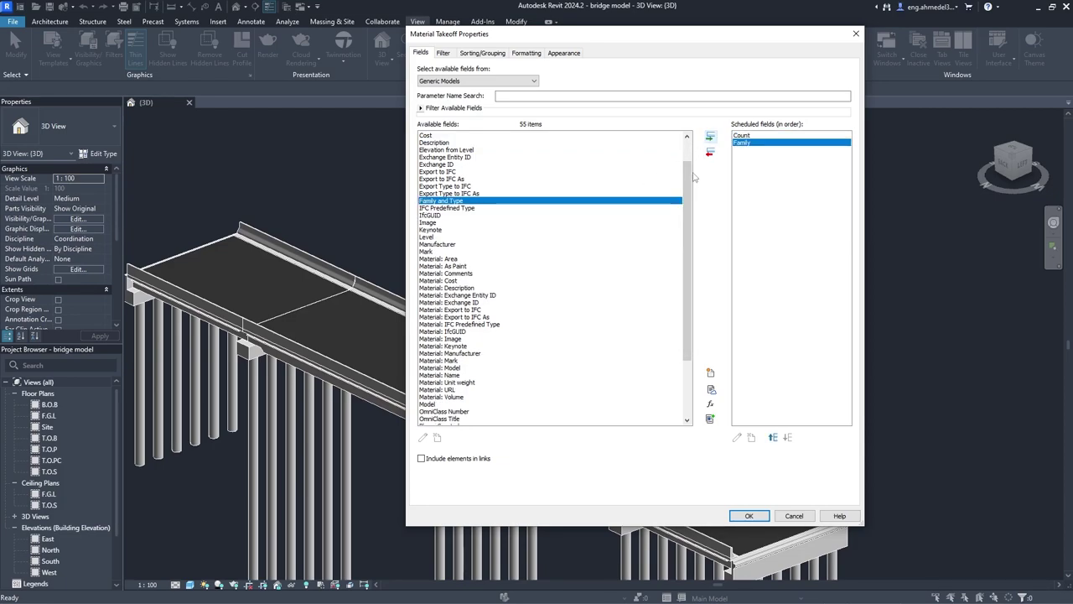
scroll(690, 200, "down", 2)
scroll(472, 305, "down", 1)
scroll(472, 289, "down", 1)
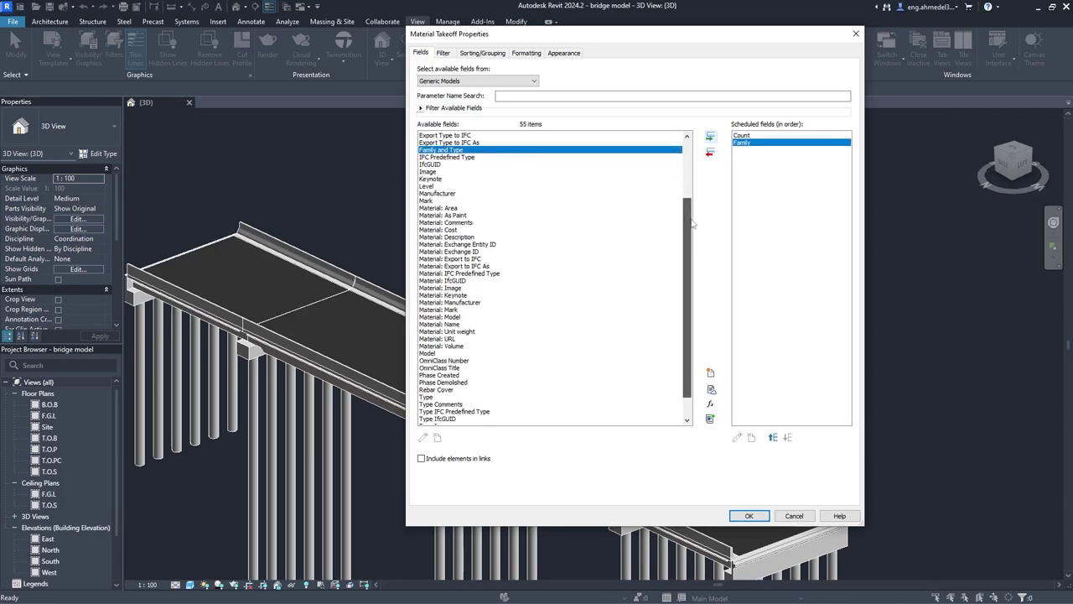
scroll(486, 302, "down", 2)
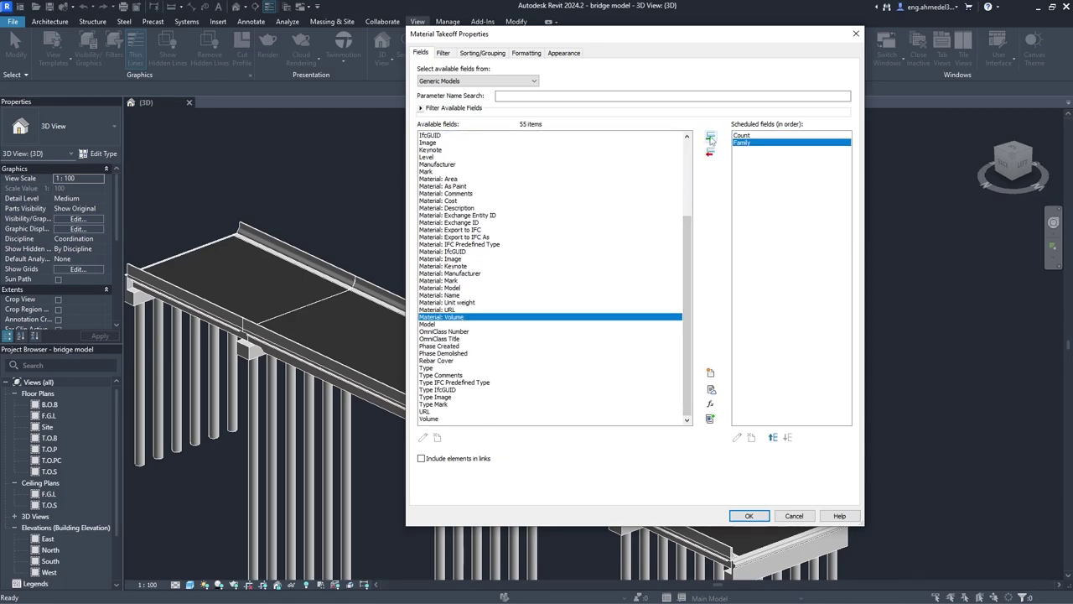
left_click(710, 136)
Add Volume and Type, ordering fields Family, Count, Type, Volume, Material: Volume
left_click(429, 418)
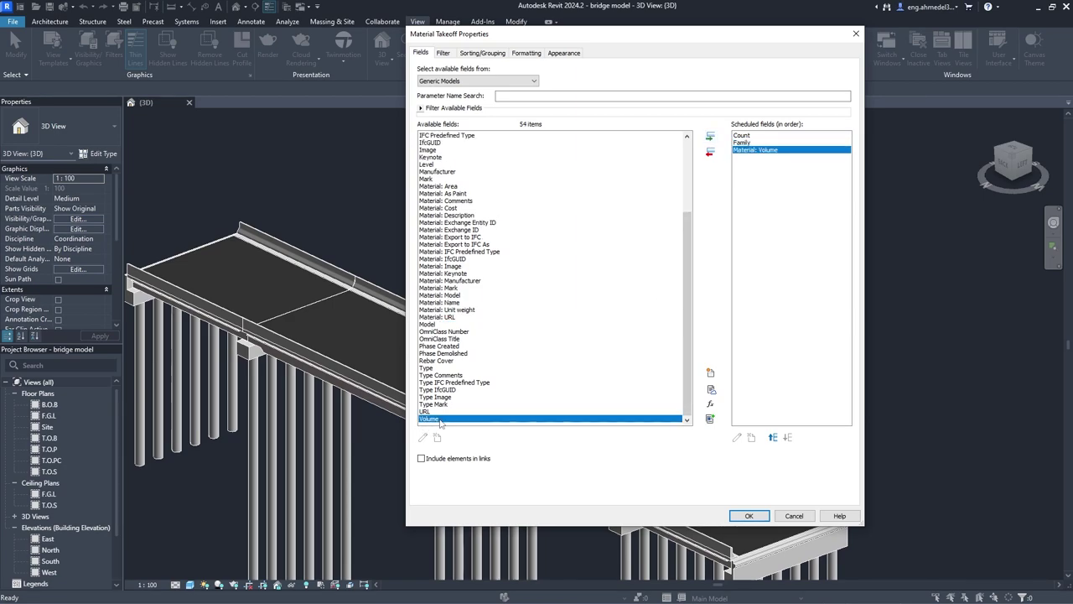
left_click(710, 135)
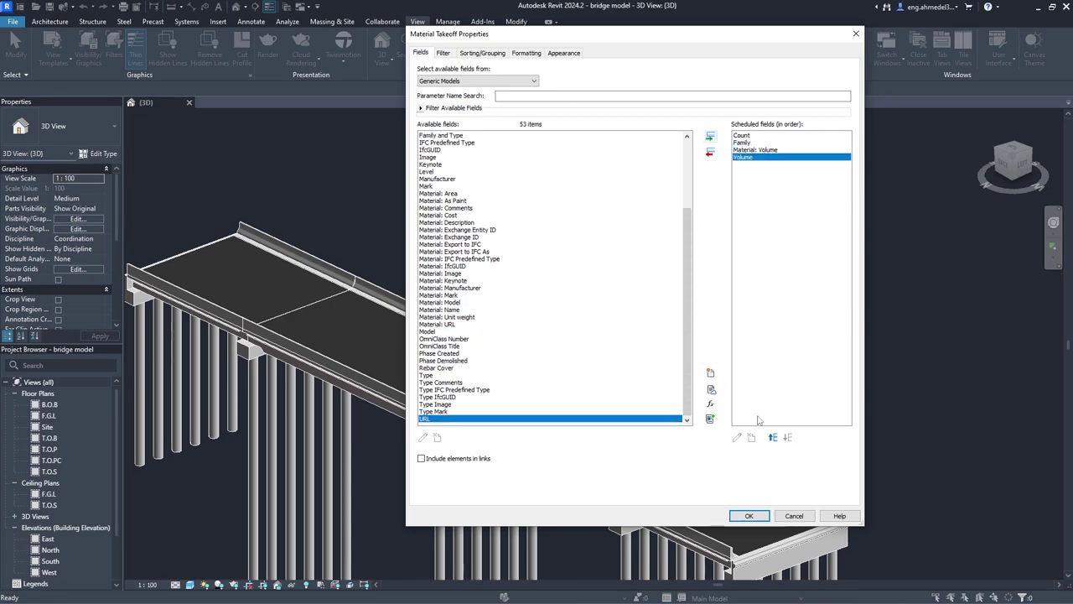
left_click(773, 437)
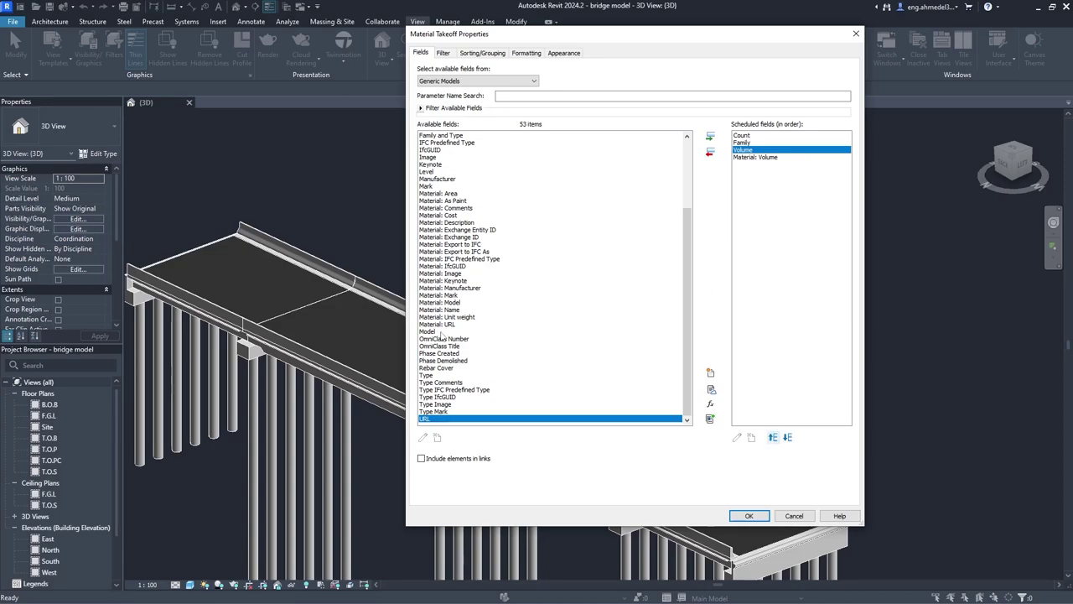
left_click(429, 375)
left_click(710, 135)
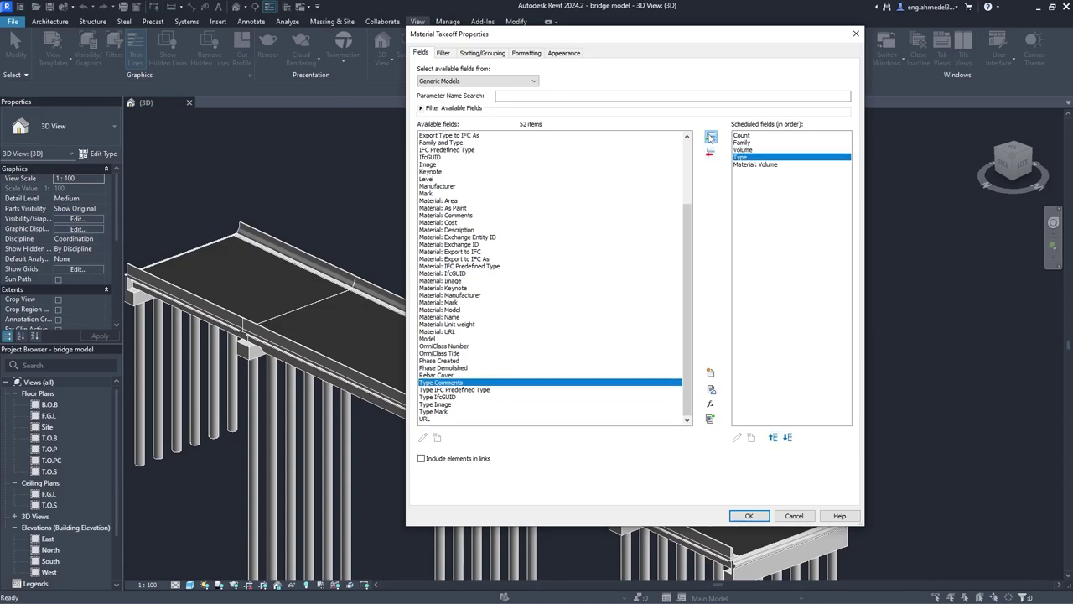
left_click(773, 437)
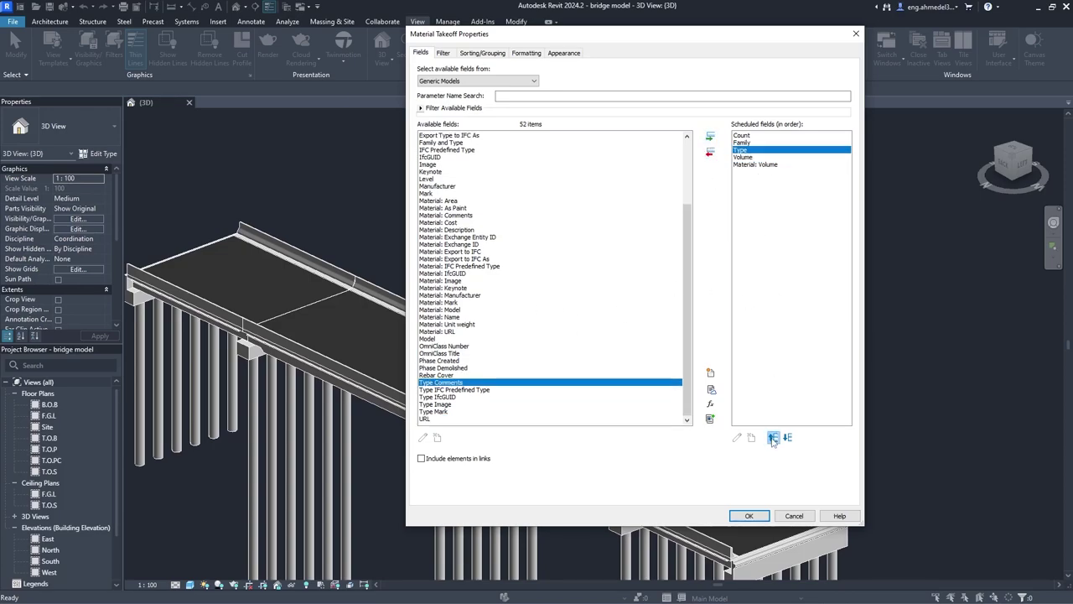
left_click(754, 136)
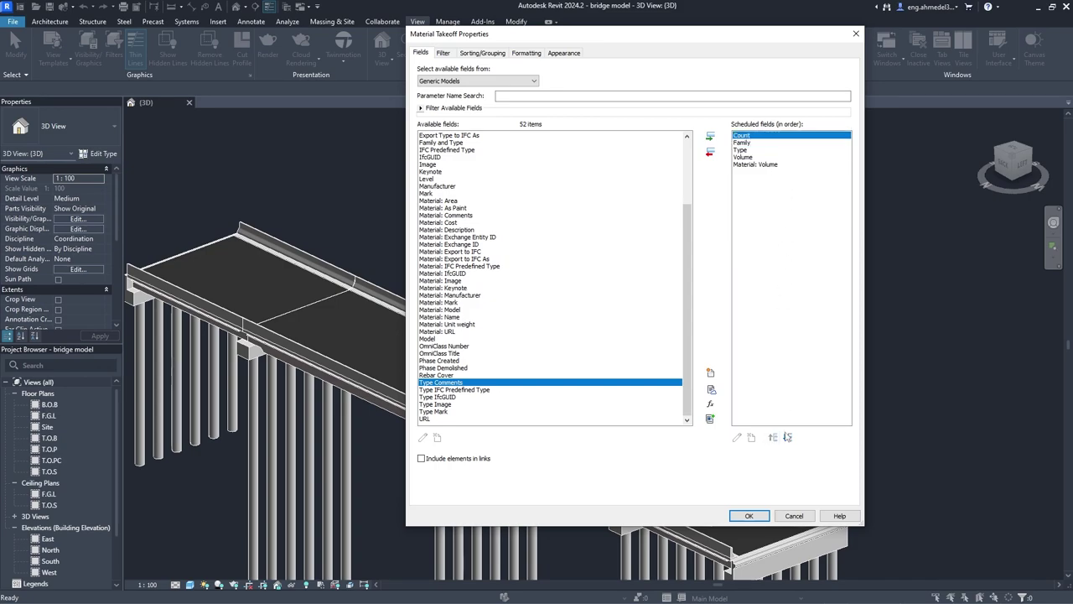
left_click(788, 437)
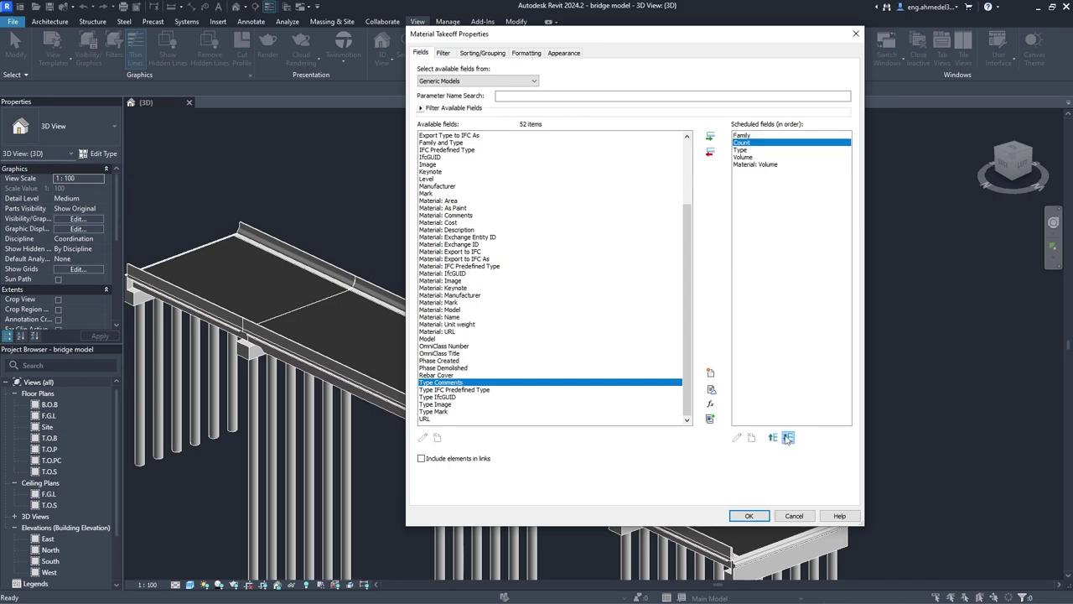
Create the takeoff and set all five fields to Center alignment
left_click(750, 515)
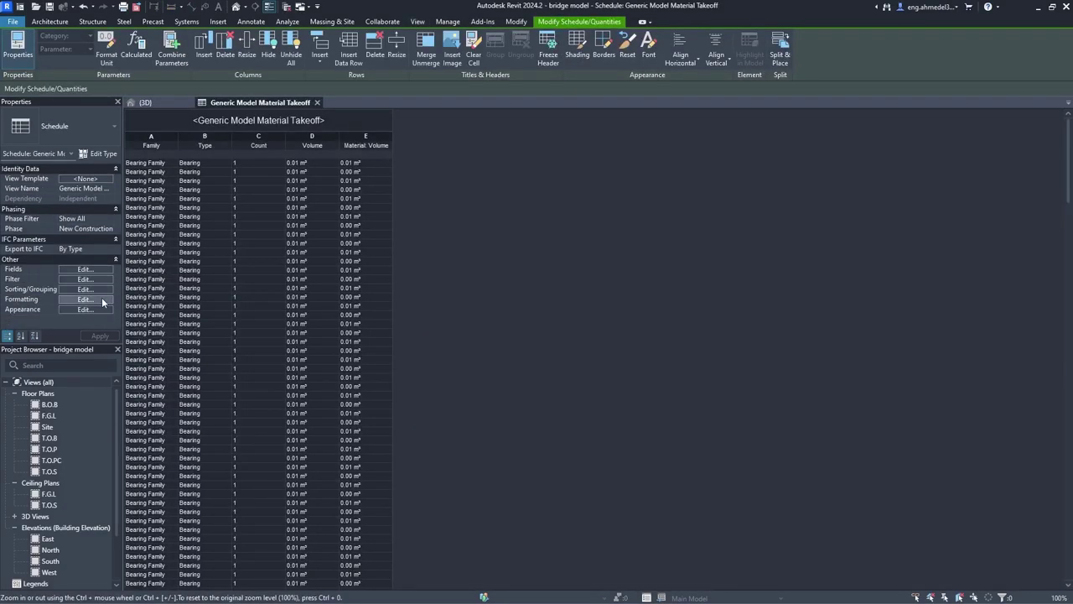
left_click(85, 299)
left_click(444, 112, "shift")
left_click(642, 148)
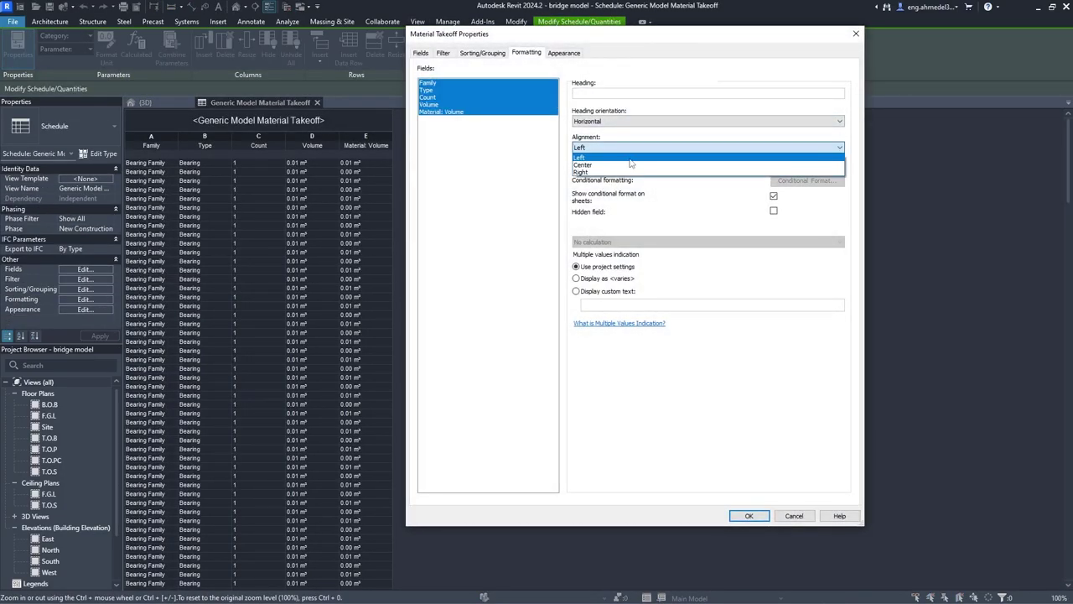
left_click(616, 164)
left_click(750, 516)
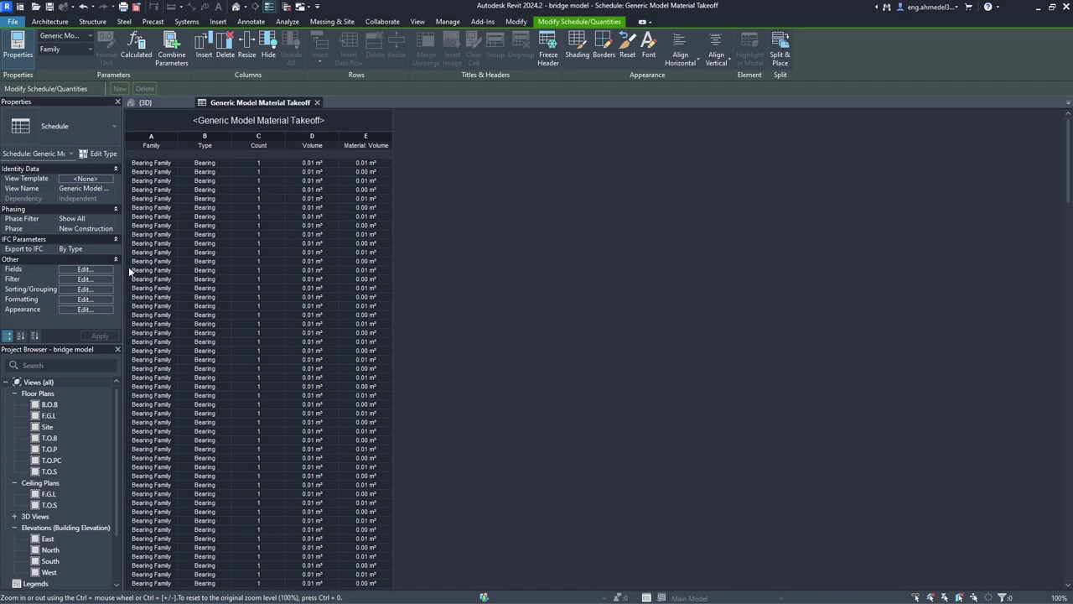
Filter the takeoff so Family does not equal Bearing Family
left_click(108, 282)
left_click(491, 71)
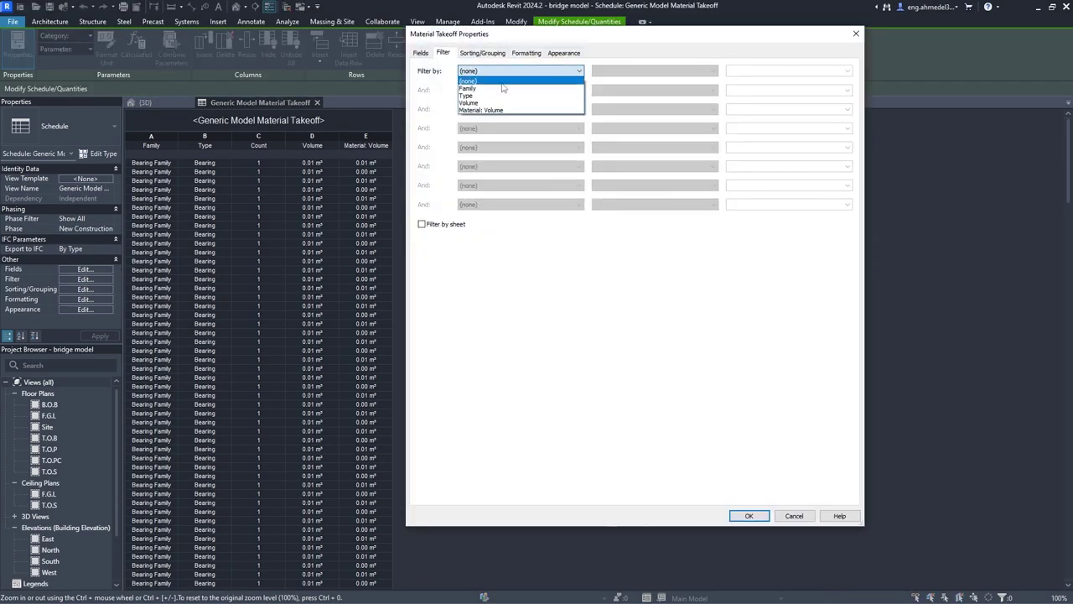
left_click(495, 88)
left_click(654, 71)
left_click(625, 84)
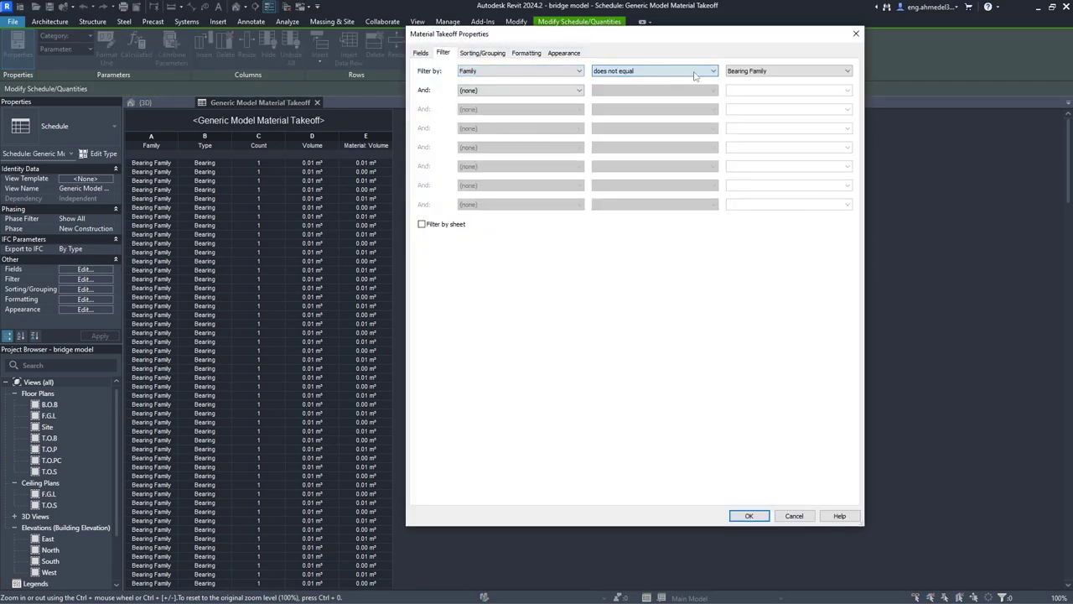
left_click(787, 71)
left_click(759, 84)
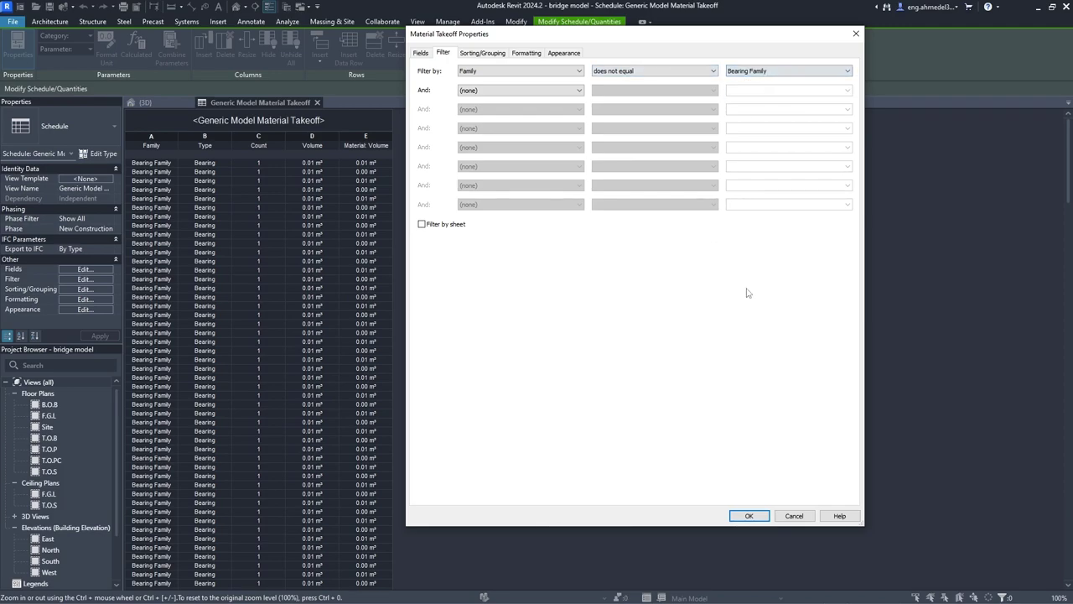
left_click(748, 515)
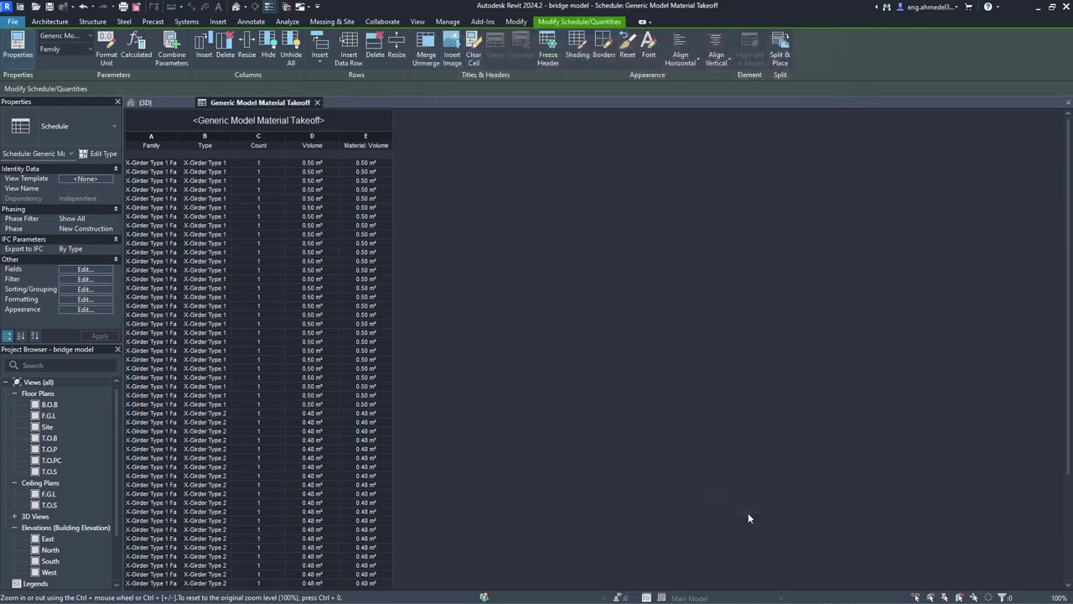
Fit columns A and B to the family and type names
double_click(178, 136)
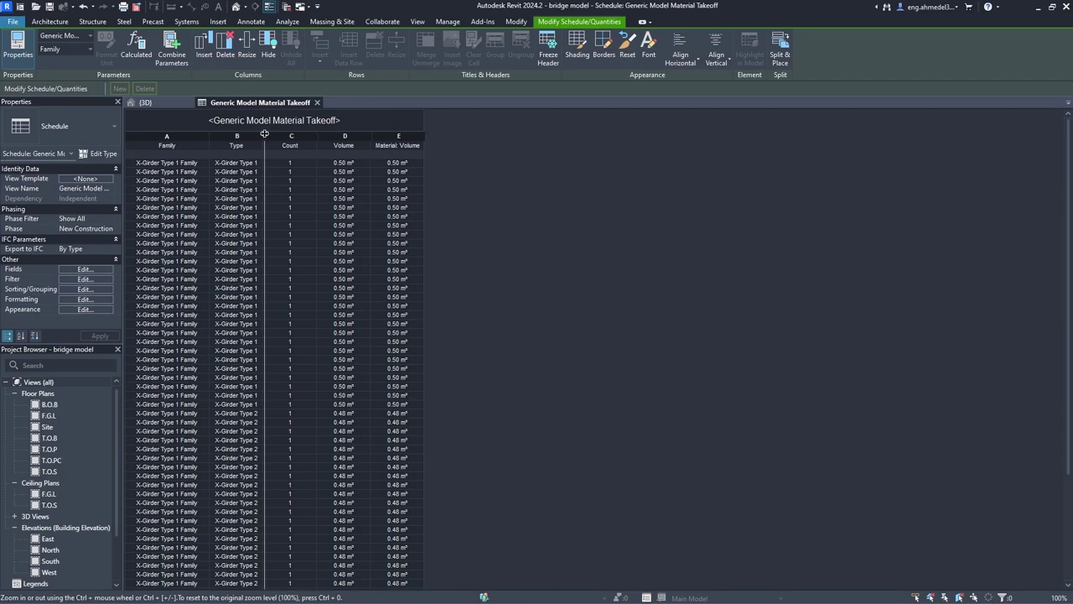
double_click(265, 137)
scroll(297, 189, "down", 2)
scroll(289, 228, "down", 4)
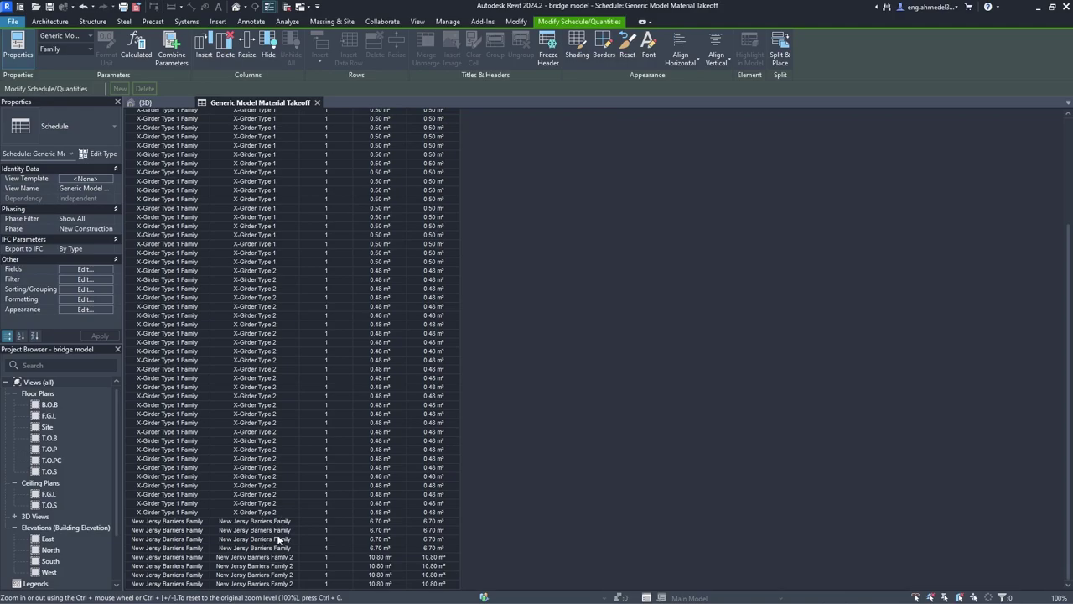
left_click(99, 280)
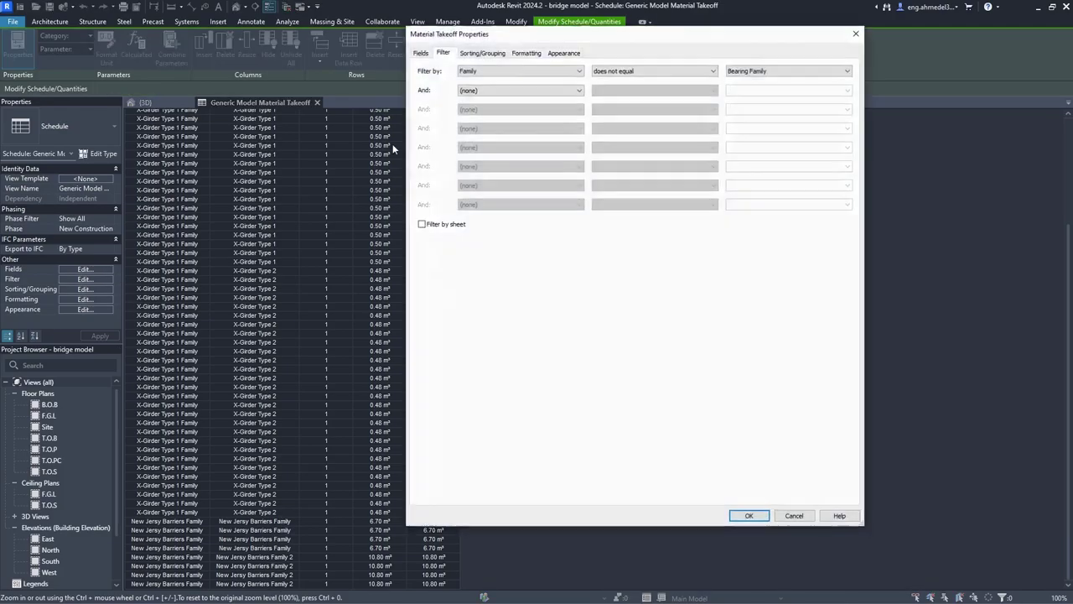
left_click(487, 52)
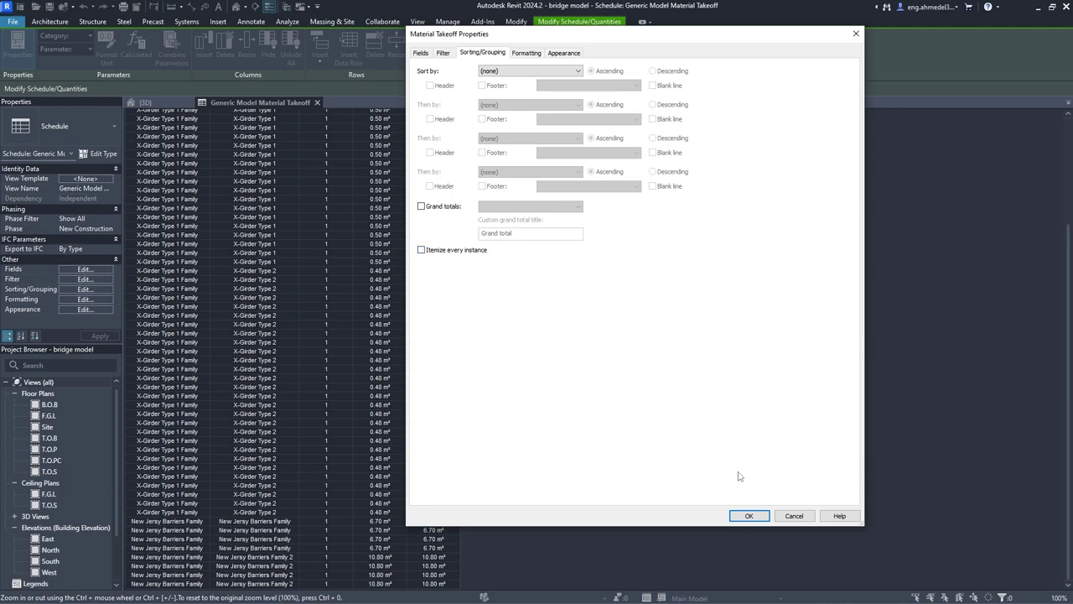
Sort the Generic Model Material Takeoff by Family
left_click(749, 515)
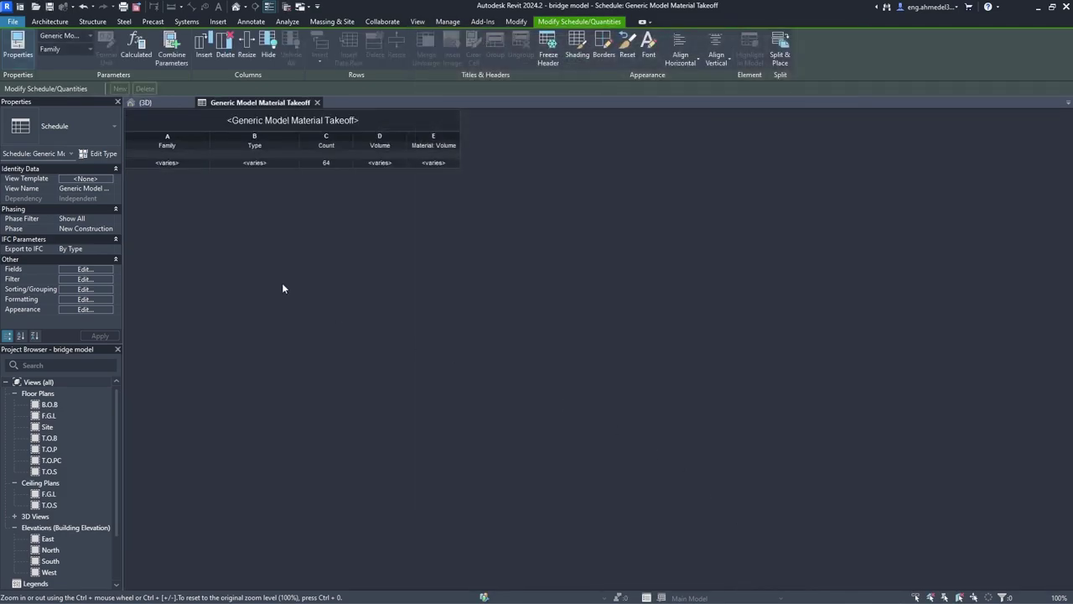
left_click(85, 289)
left_click(518, 70)
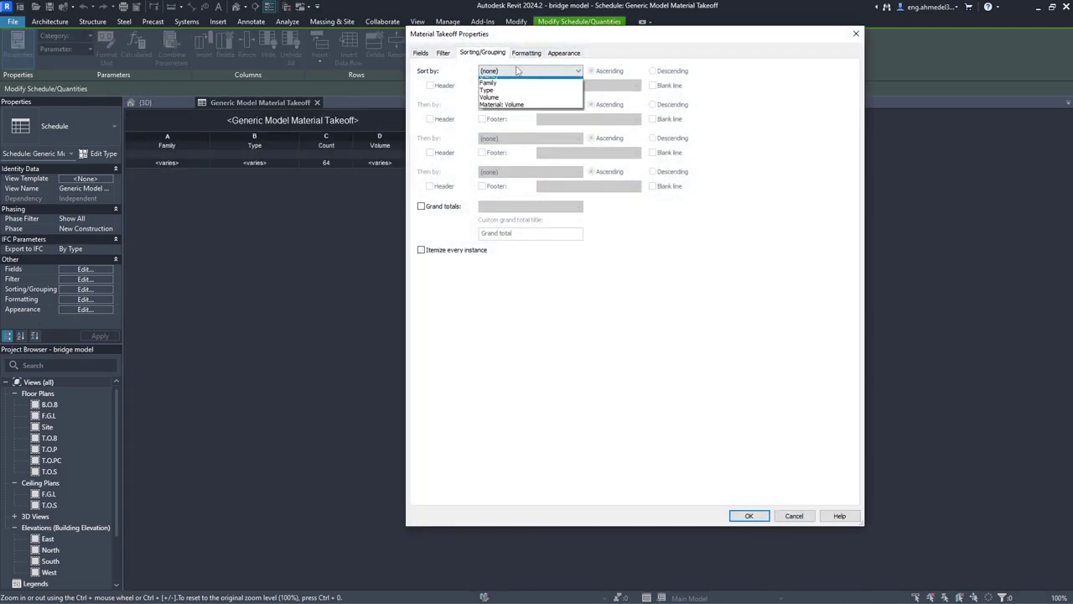
left_click(508, 89)
left_click(511, 71)
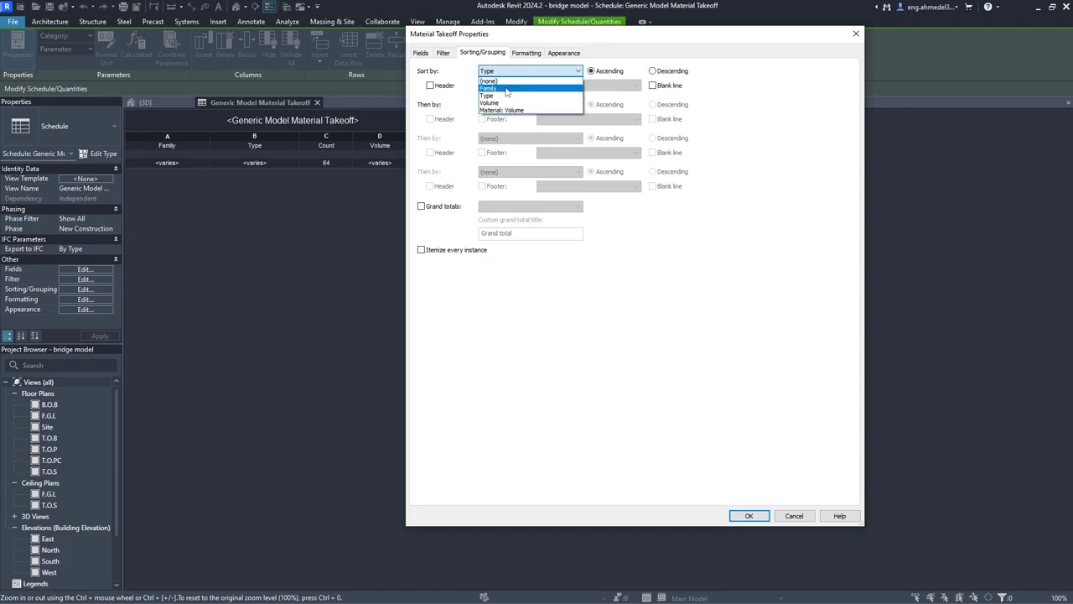
left_click(506, 89)
left_click(749, 515)
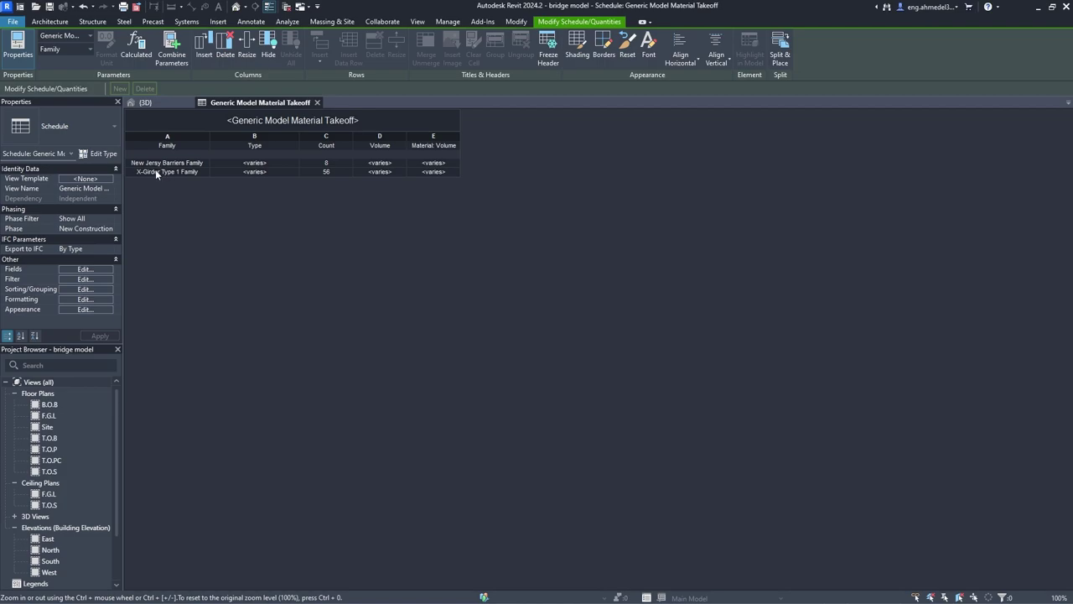
Add Type as the second sort level, with a header and a count-and-totals footer per family
left_click(105, 279)
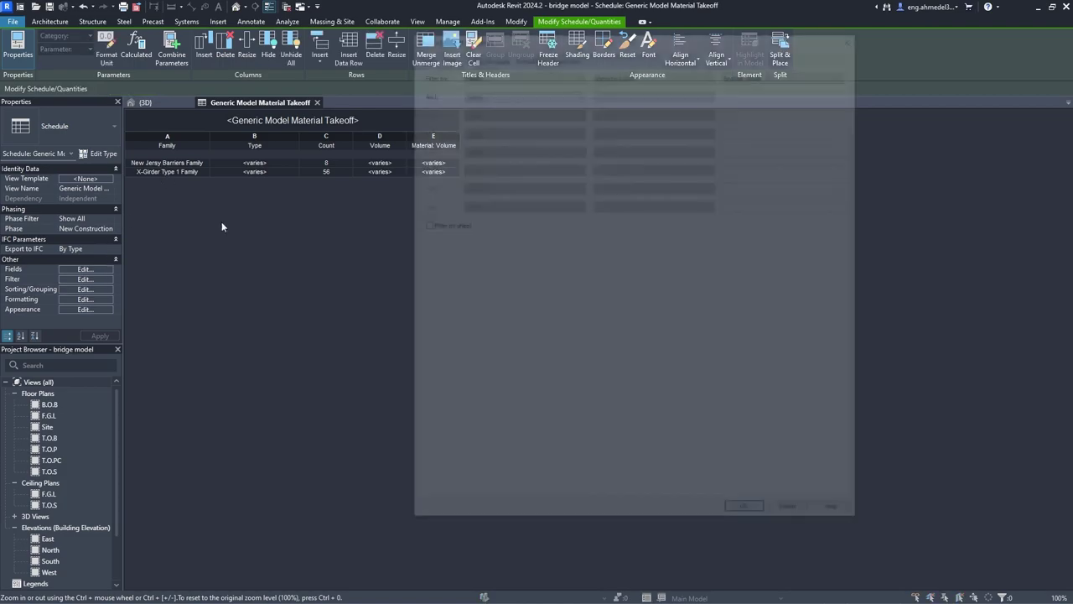
left_click(482, 52)
left_click(529, 104)
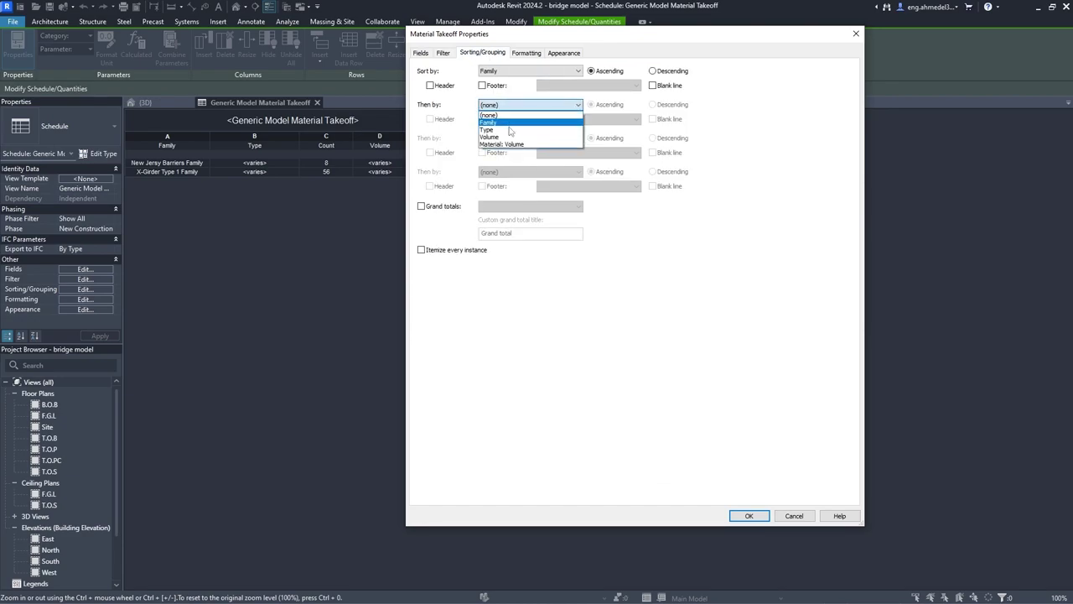
left_click(505, 131)
left_click(444, 86)
left_click(495, 87)
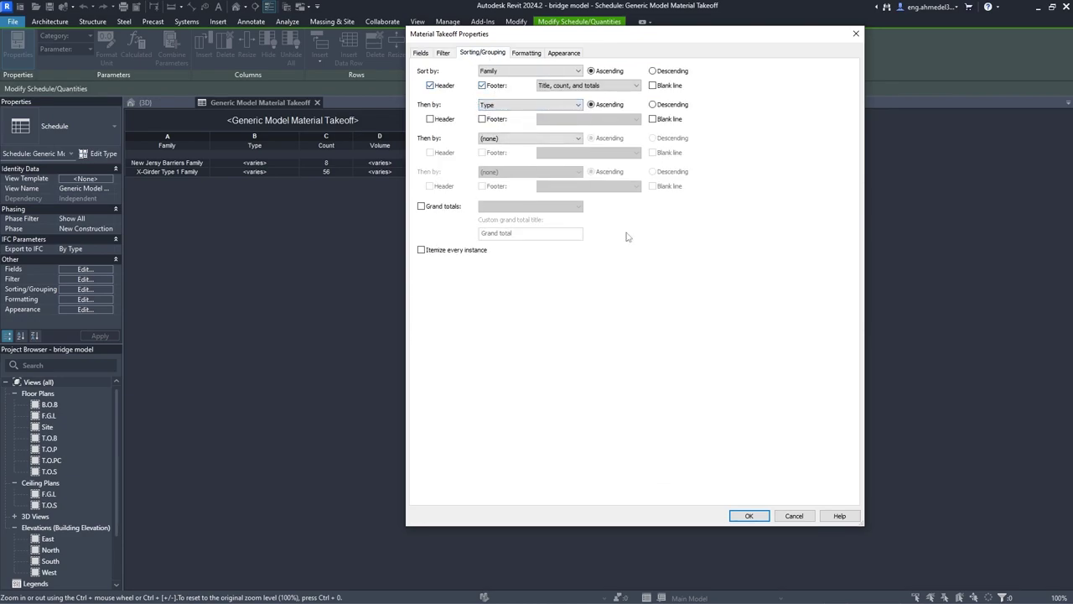
left_click(749, 516)
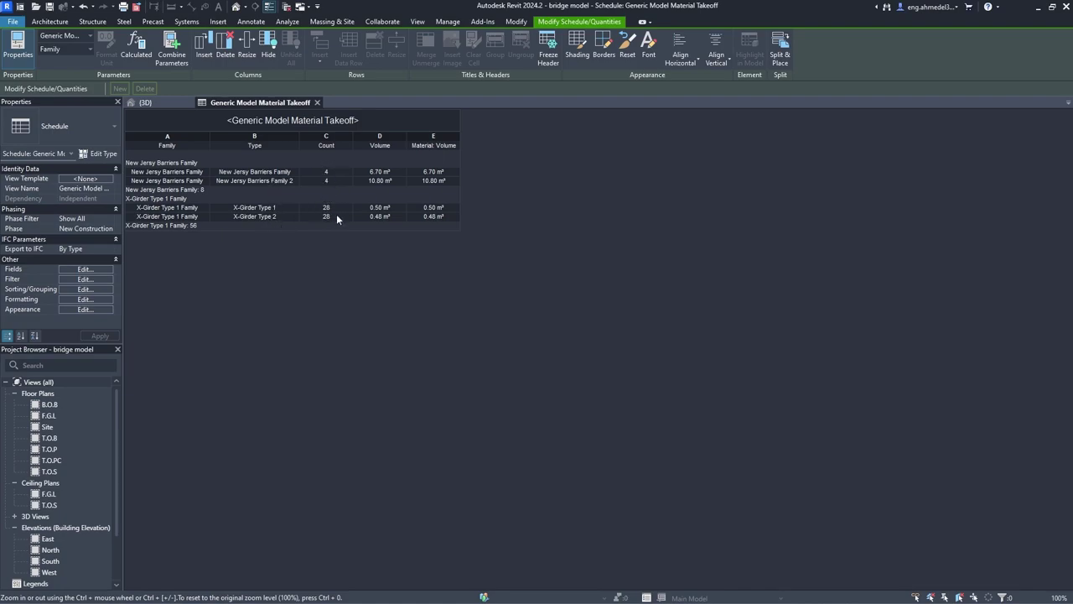
Make the bridge model see-through in the 3D view's Graphic Display Options
left_click(292, 210)
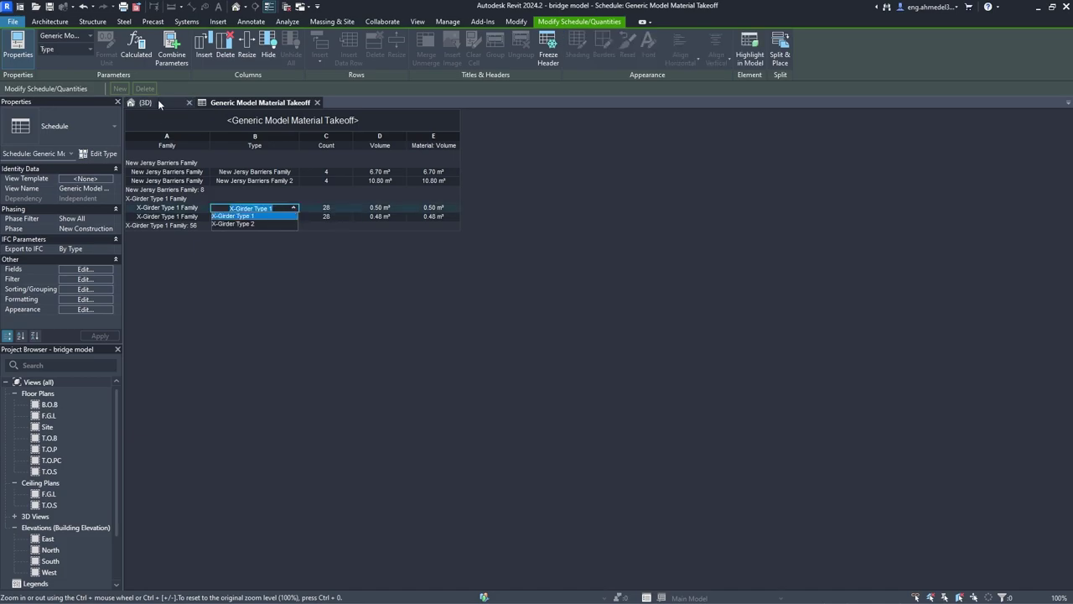
left_click(157, 101)
middle_click_drag(327, 255, 478, 228)
key("Escape")
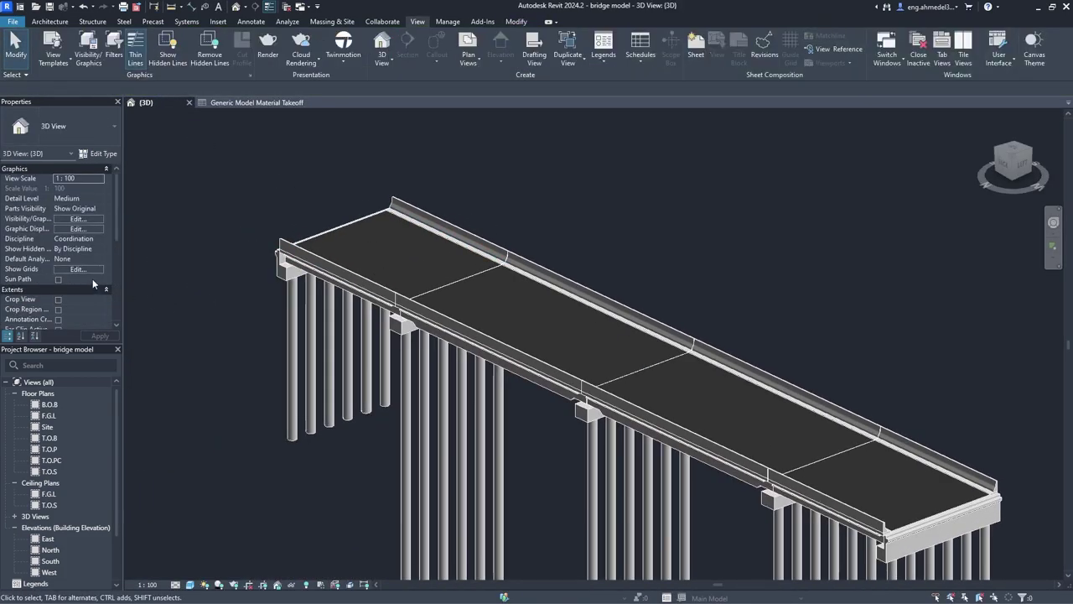
left_click(92, 229)
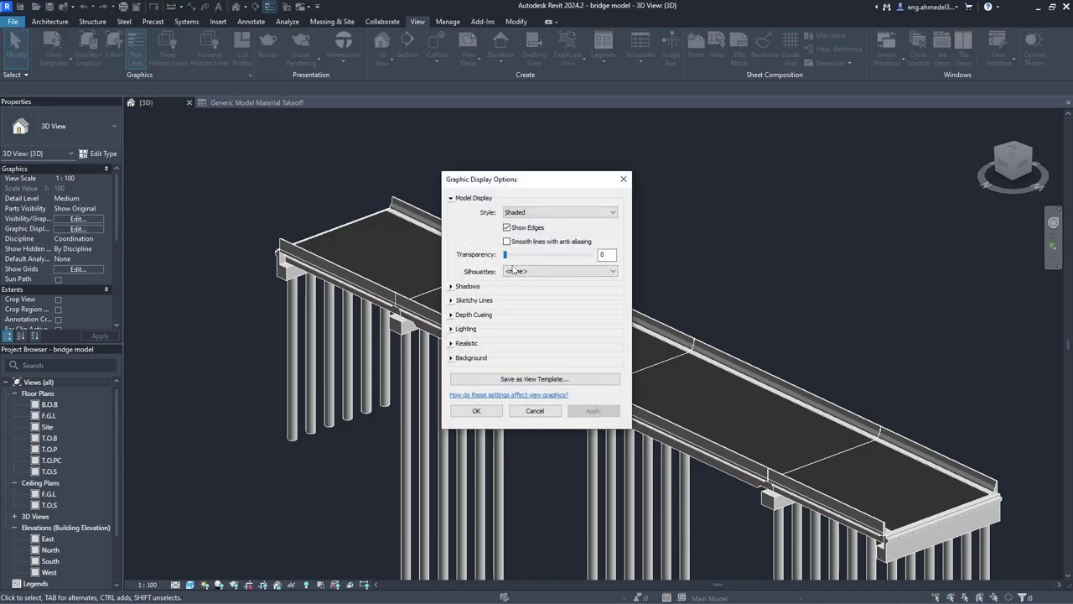
left_click(475, 411)
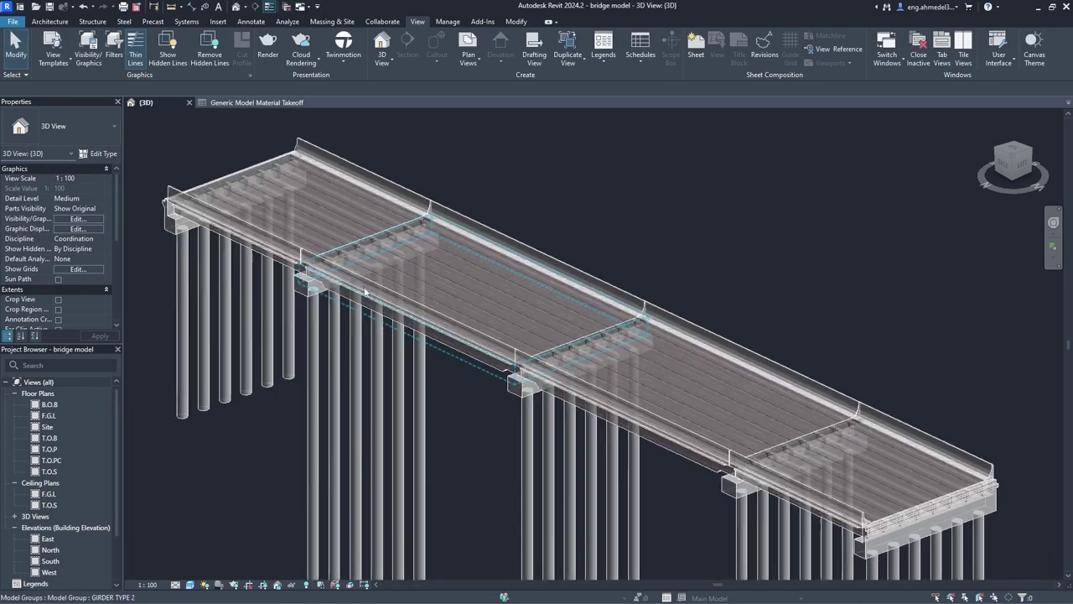
Highlight the X-Girder Type 1 elements in the model from the takeoff schedule
left_click(244, 103)
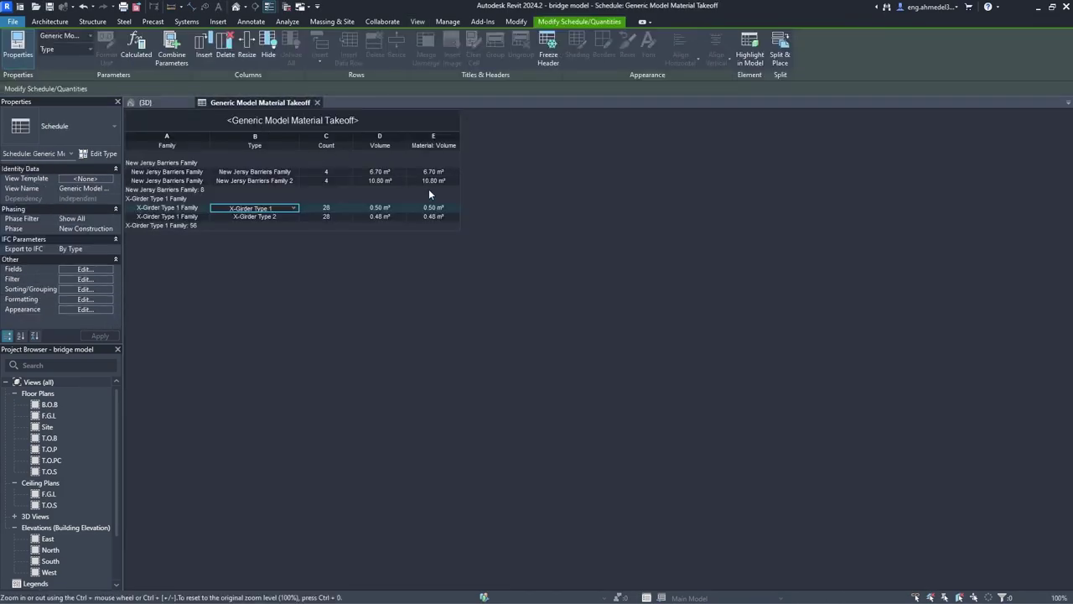
left_click(202, 210)
left_click(145, 102)
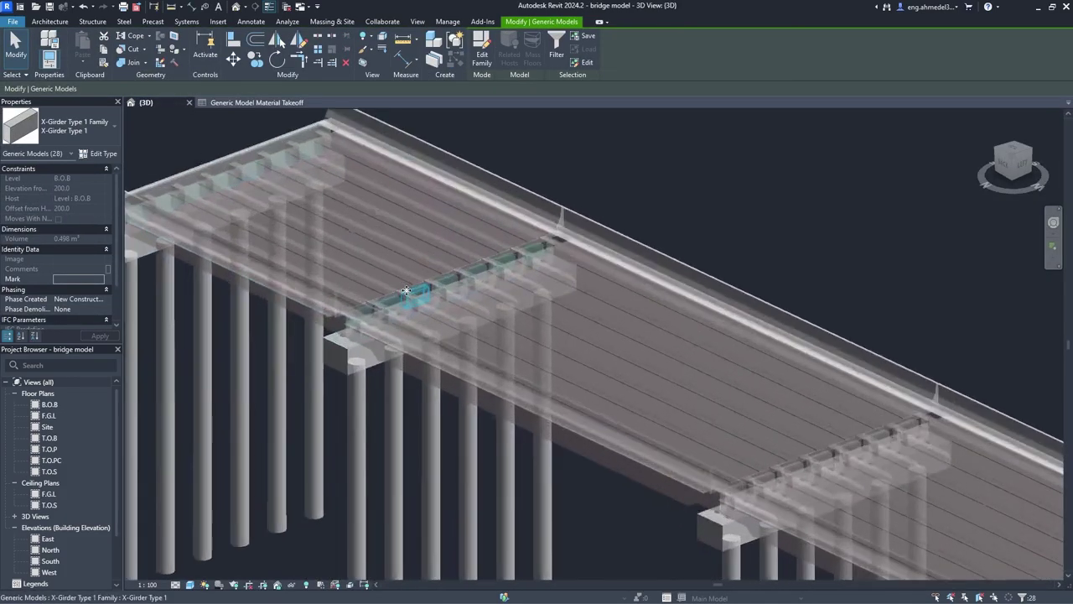
scroll(406, 291, "up", 2)
scroll(412, 311, "up", 2)
scroll(421, 331, "up", 2)
scroll(429, 350, "up", 2)
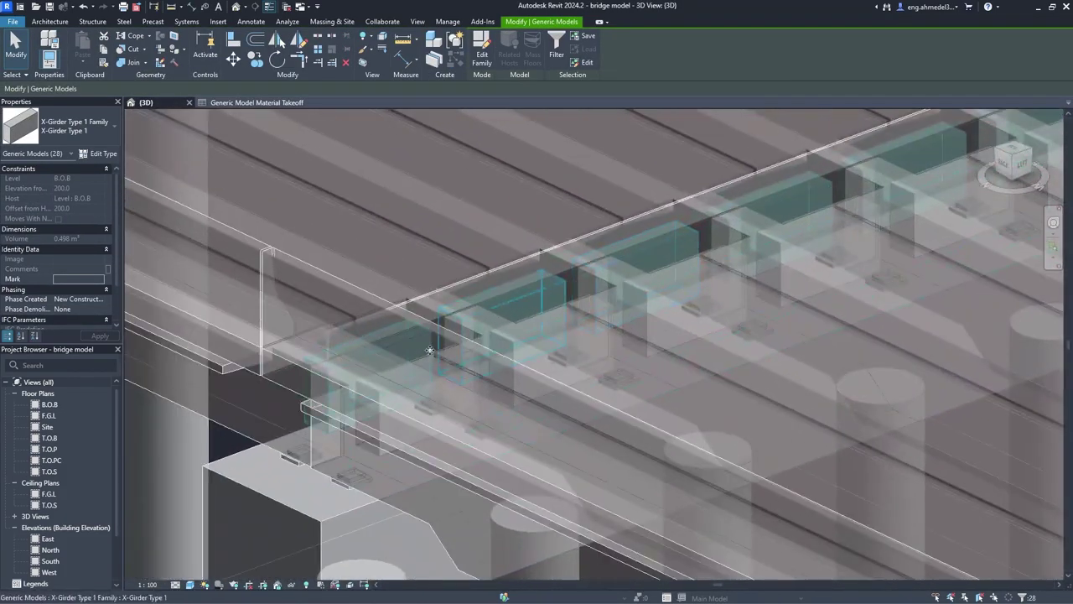
scroll(429, 350, "down", 3)
scroll(420, 356, "down", 2)
scroll(407, 367, "down", 2)
scroll(470, 356, "down", 2)
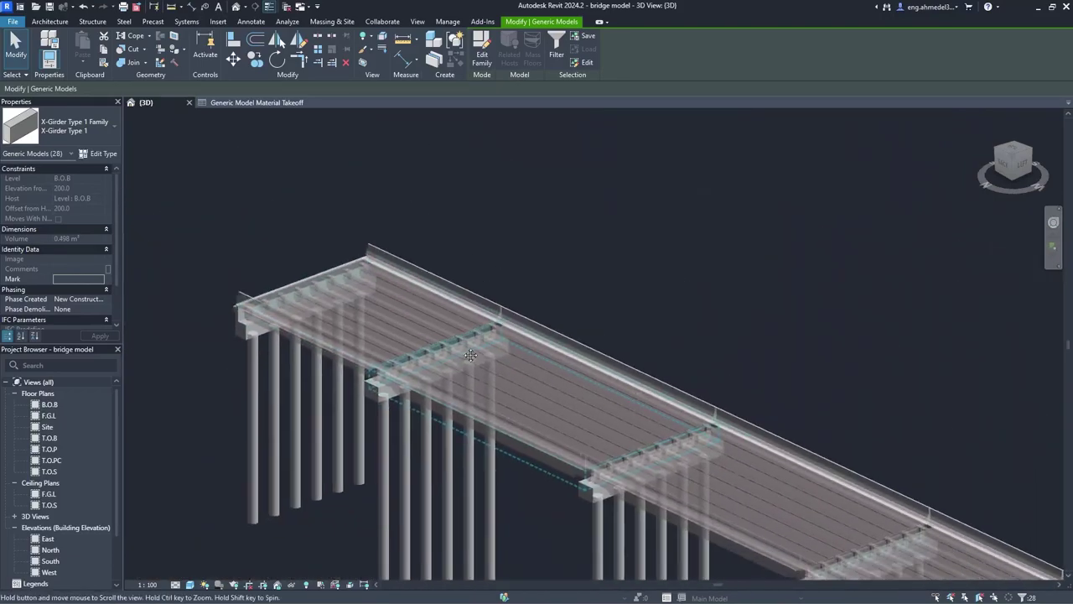
Inspect the highlighted X-Girder Type 1 elements, then return to the takeoff schedule
middle_click_drag(470, 355, 353, 305)
scroll(848, 421, "down", 1)
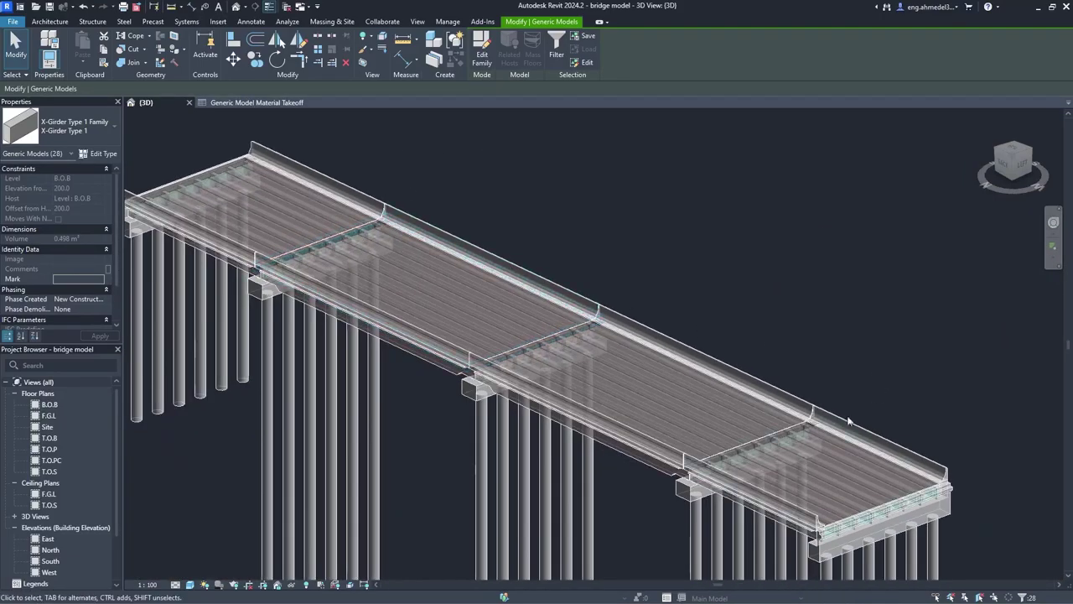
scroll(403, 181, "down", 1)
left_click(272, 103)
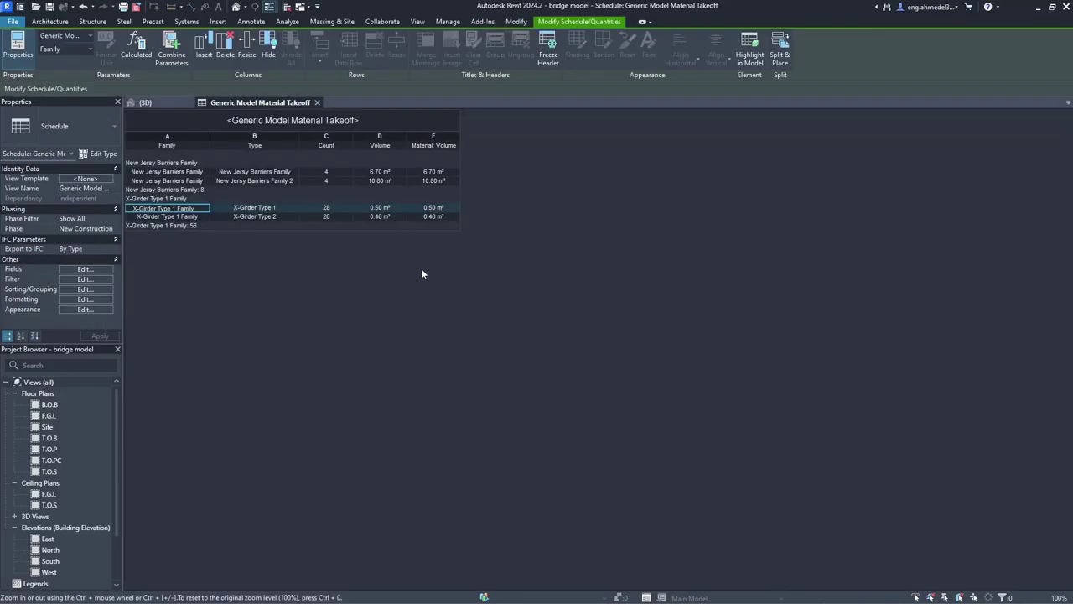
Turn on grand totals showing title, count, and totals
left_click(85, 288)
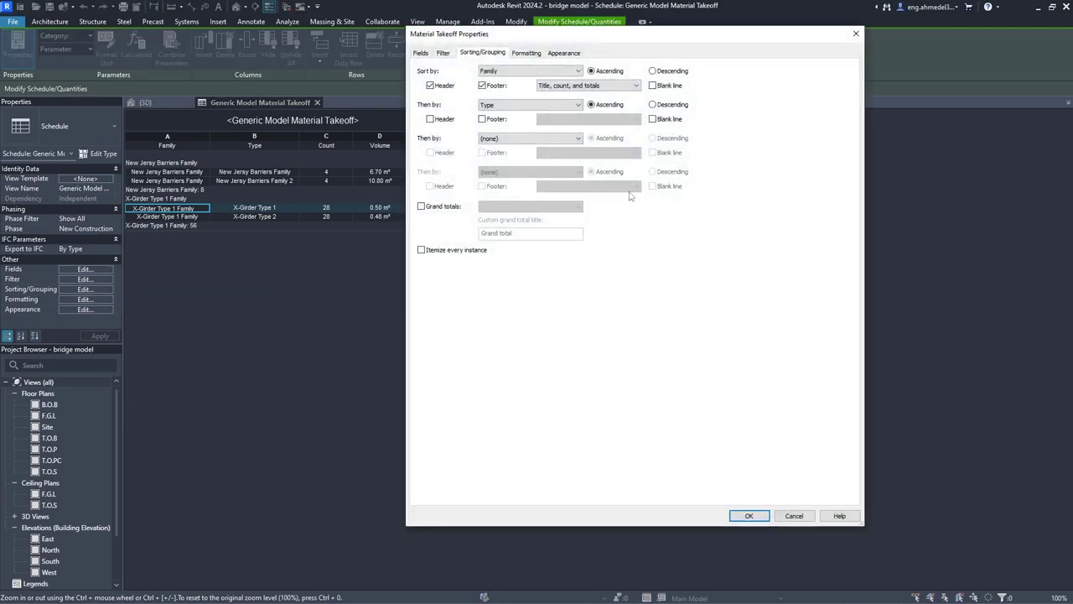
left_click(444, 207)
left_click(553, 207)
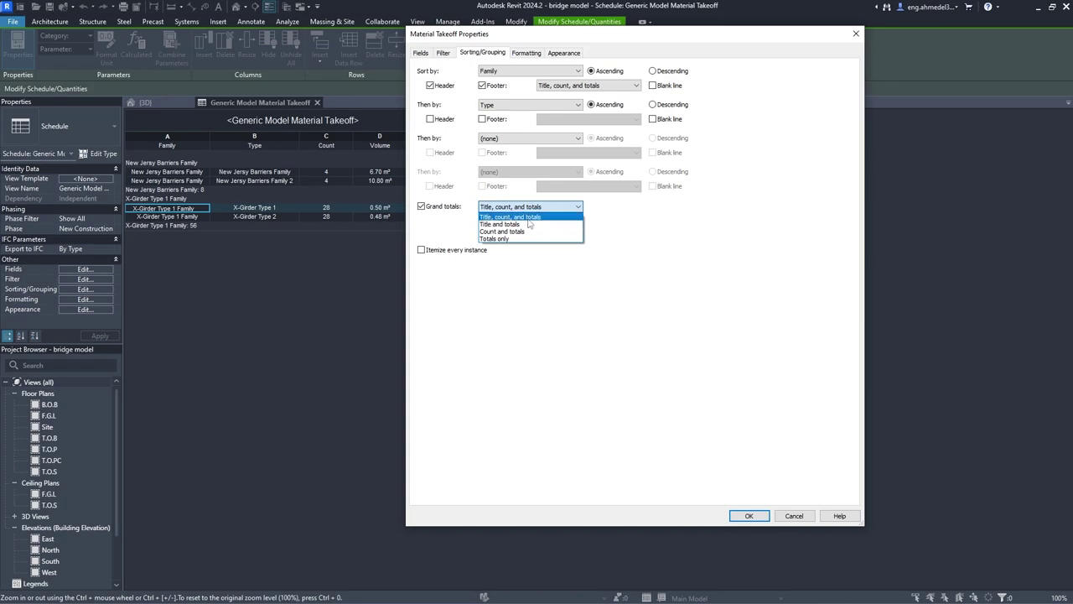
left_click(509, 216)
Set the Material: Volume field to Calculate totals
left_click(526, 52)
left_click(440, 112)
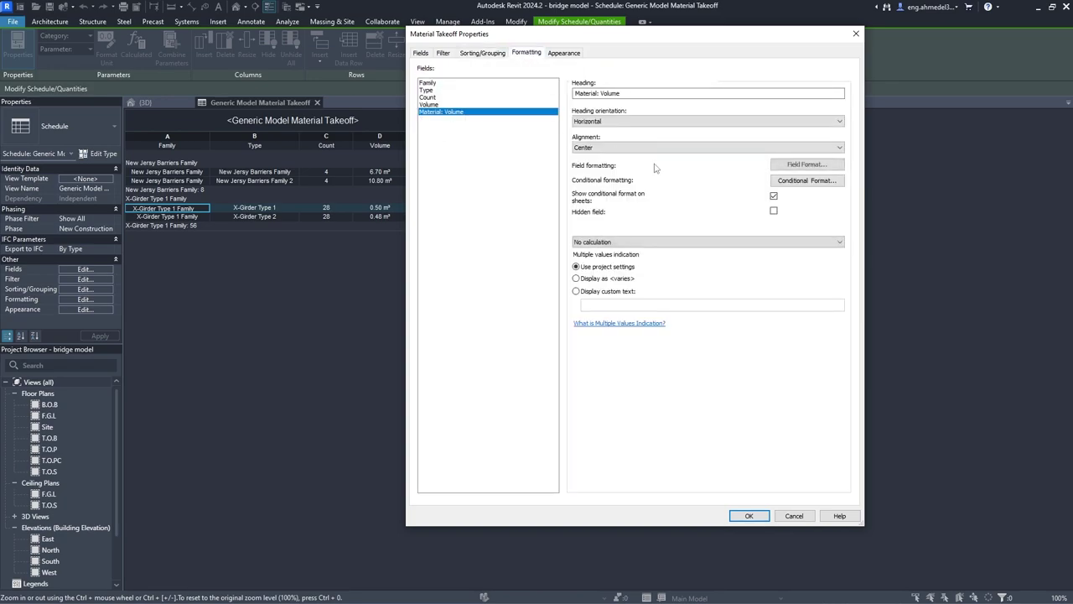
left_click(650, 242)
left_click(625, 262)
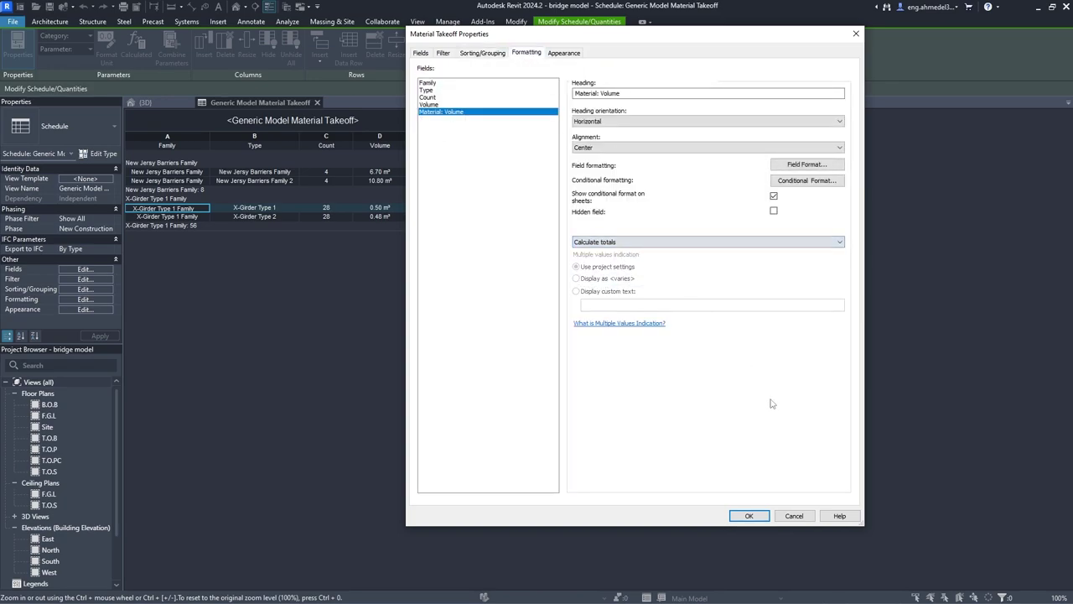
left_click(748, 516)
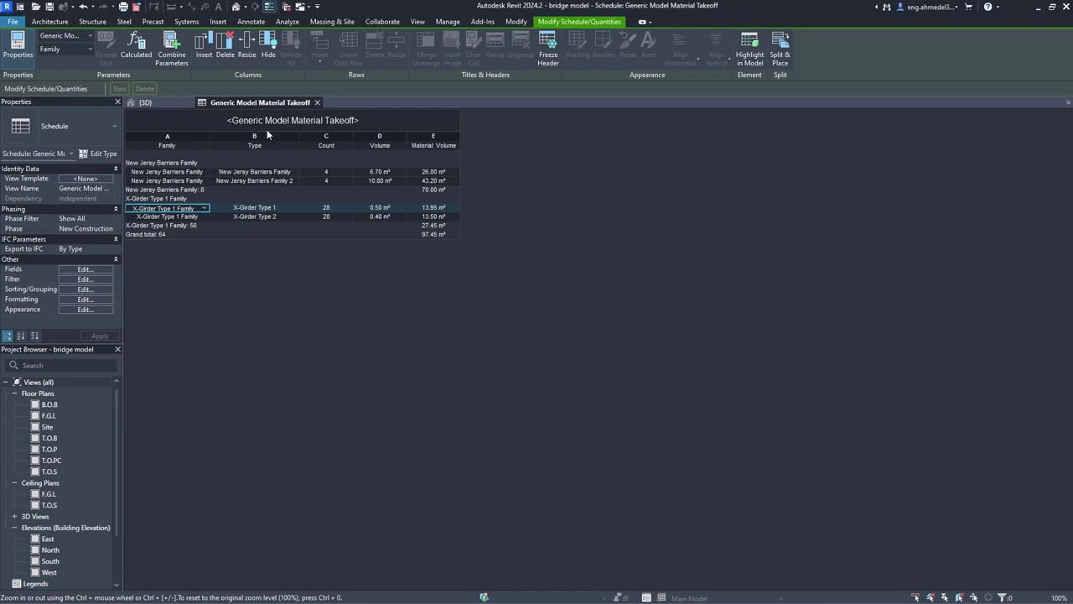
Close the takeoff tab, zoom out on the bridge, and clear the X-Girder selection
left_click(316, 102)
scroll(503, 216, "down", 3)
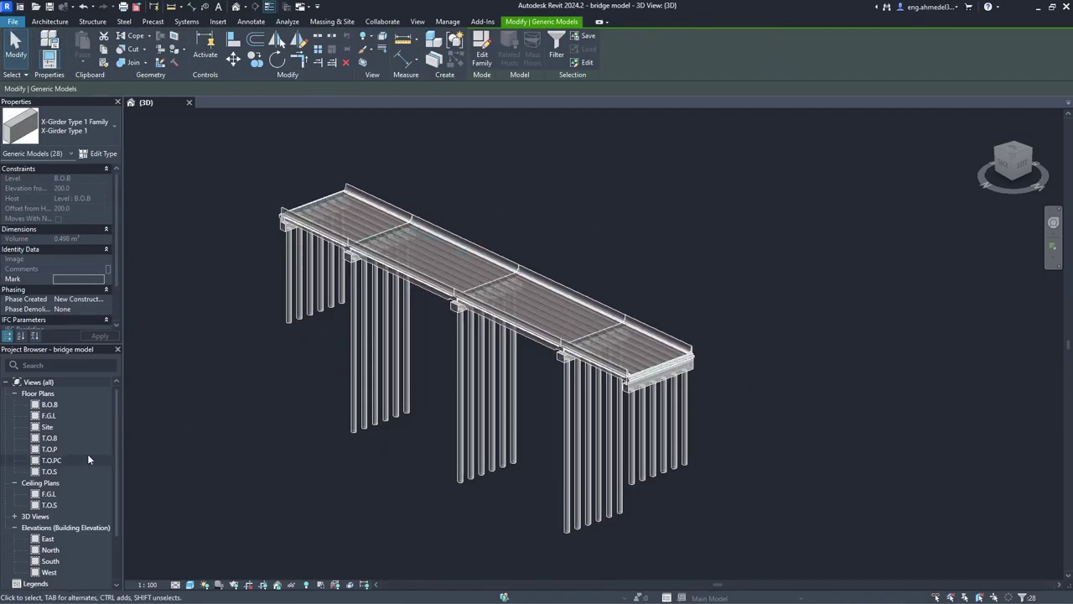
scroll(76, 453, "down", 2)
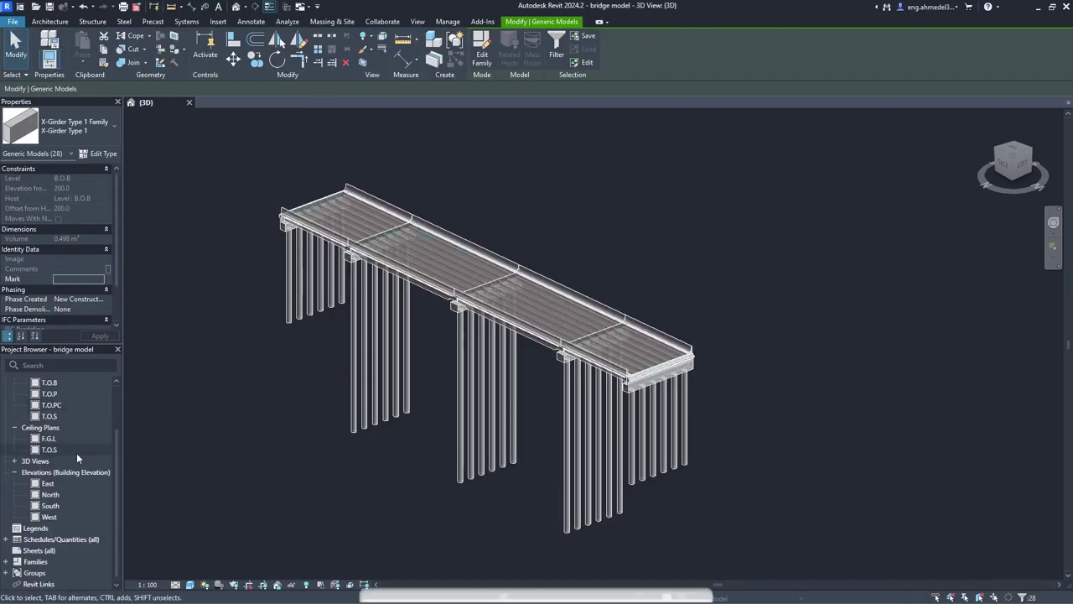
left_click(268, 282)
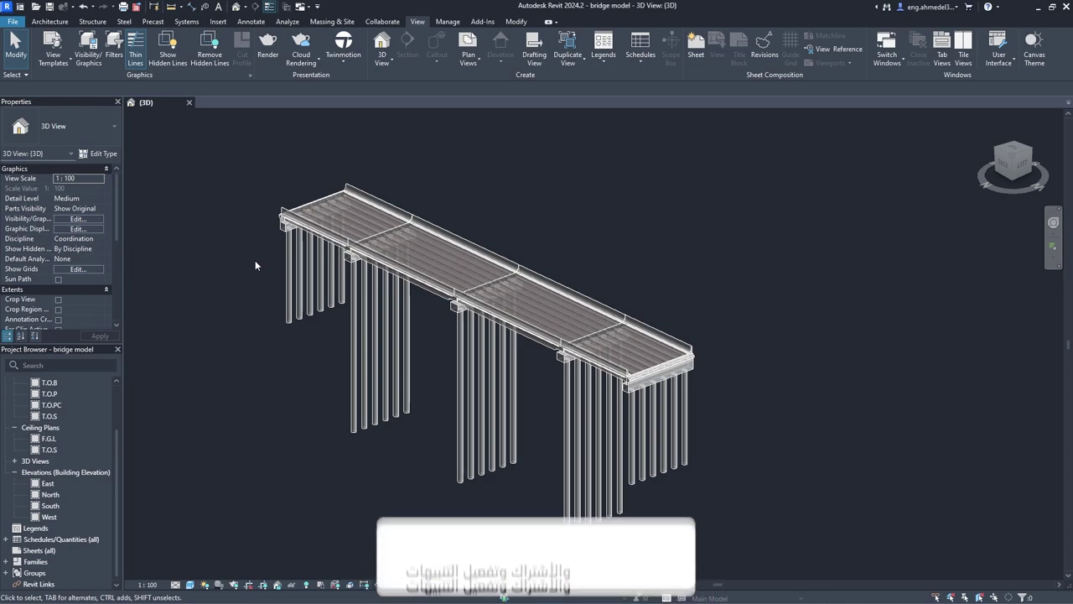